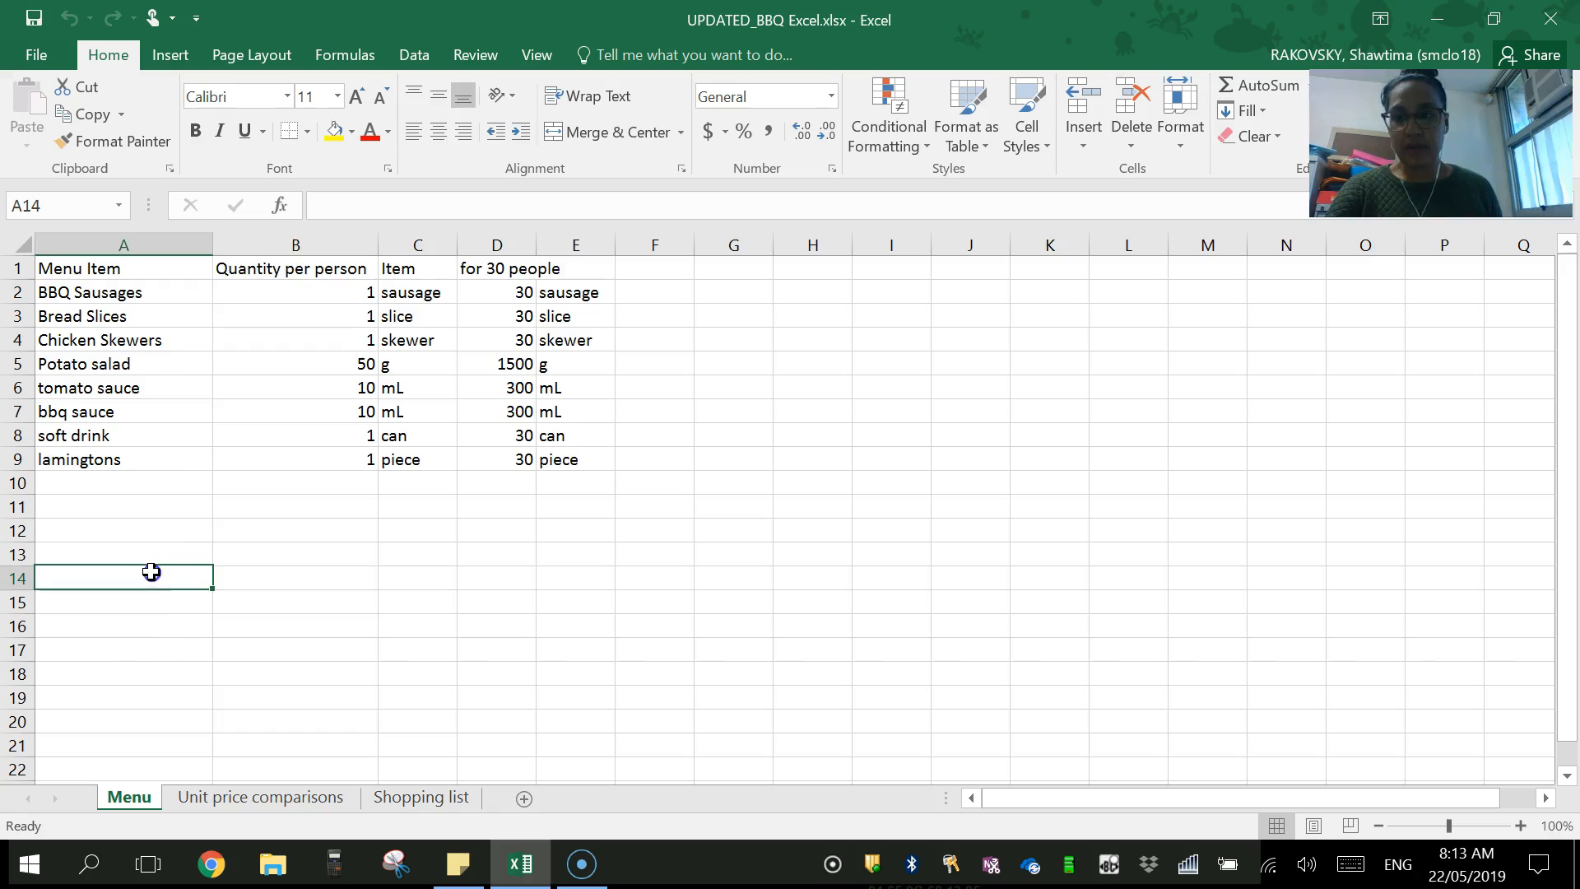
# - Open the Menu sheet's name for editing
pyautogui.click(143, 798)
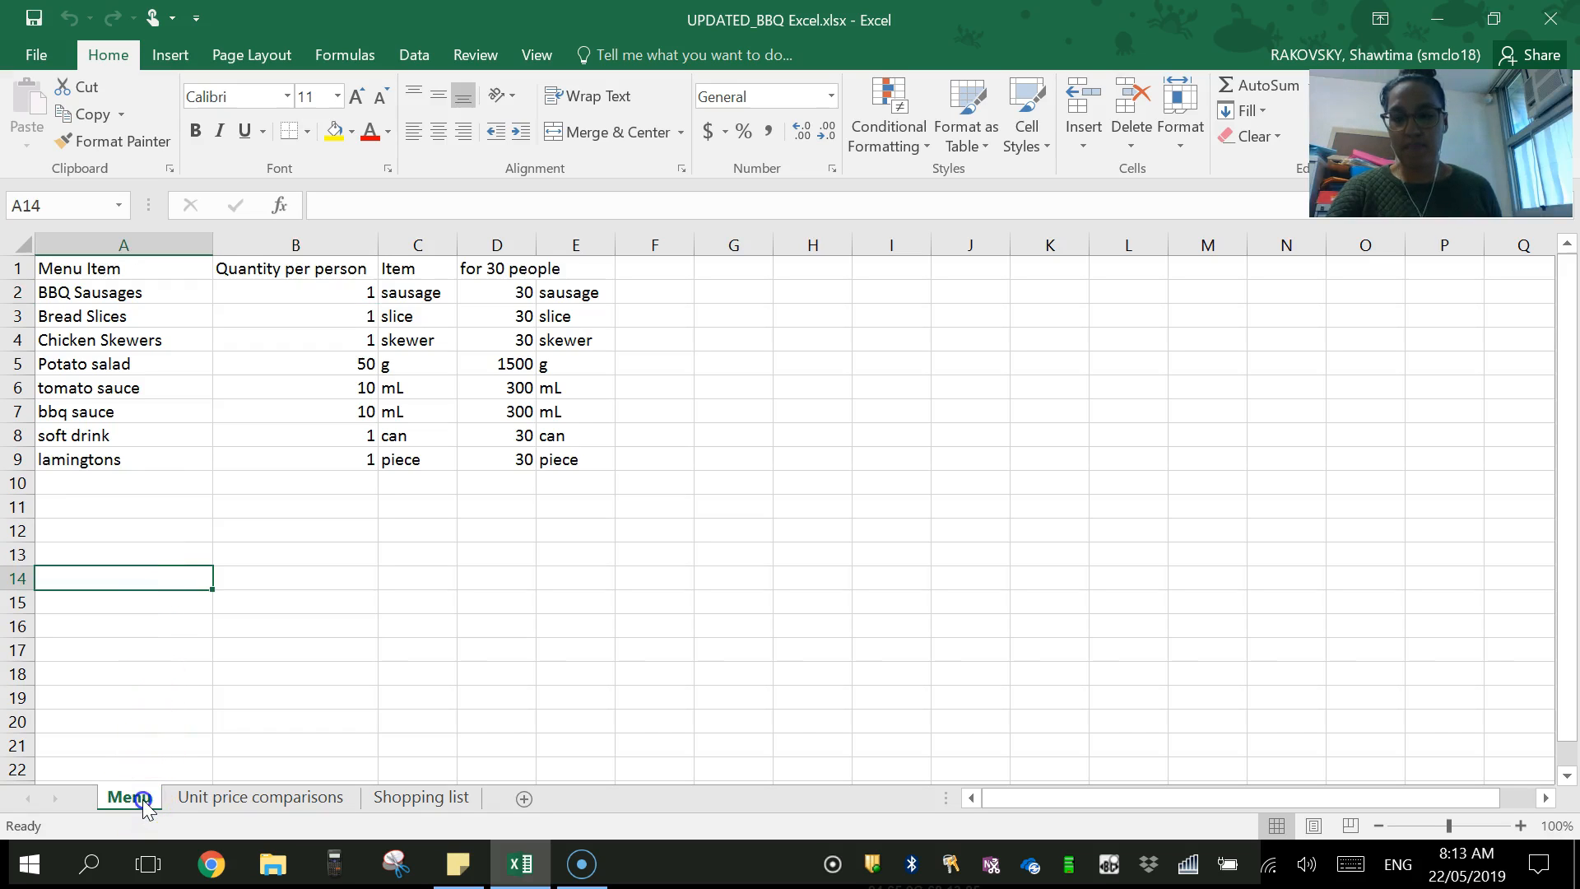
pyautogui.rightClick(144, 802)
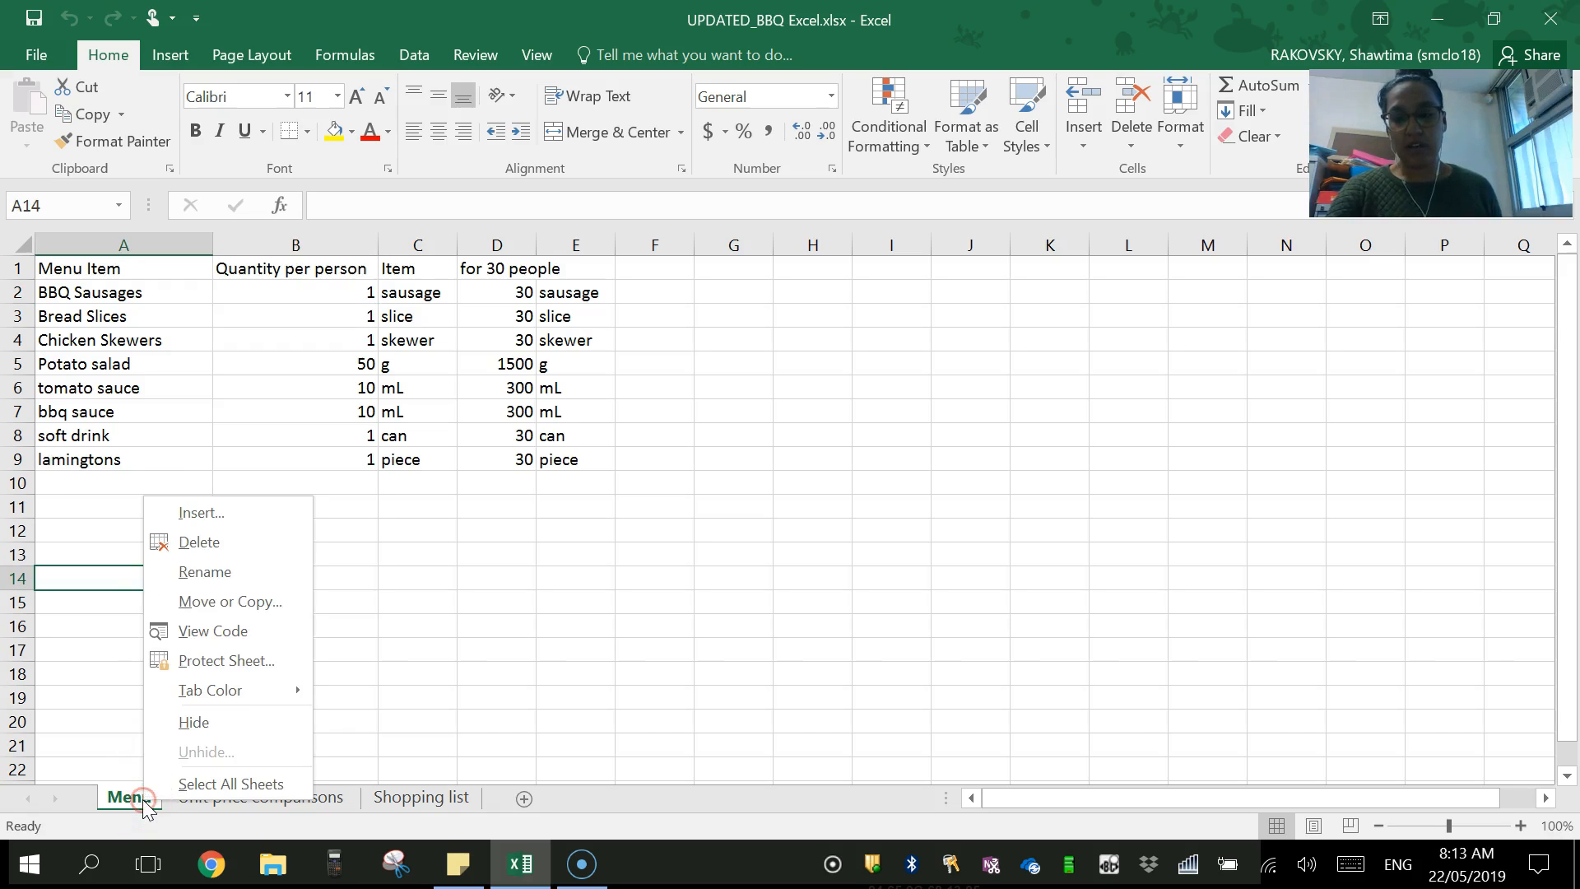
pyautogui.click(176, 577)
pyautogui.click(152, 798)
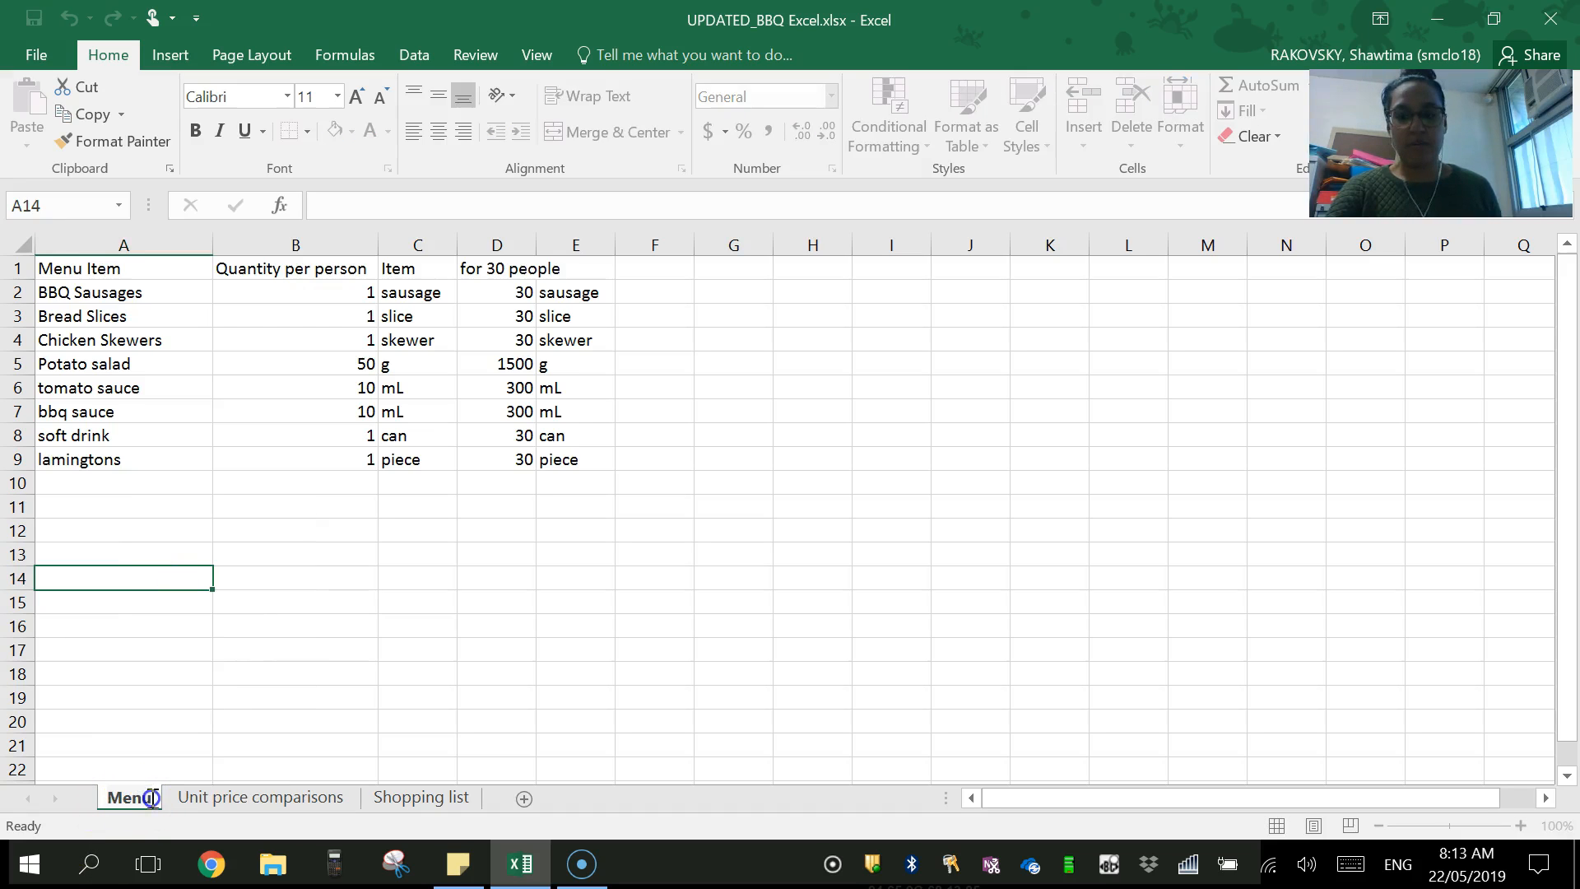
# - Review the menu items, their quantities per person and the amounts for 30 people on the Menu sheet
pyautogui.click(97, 289)
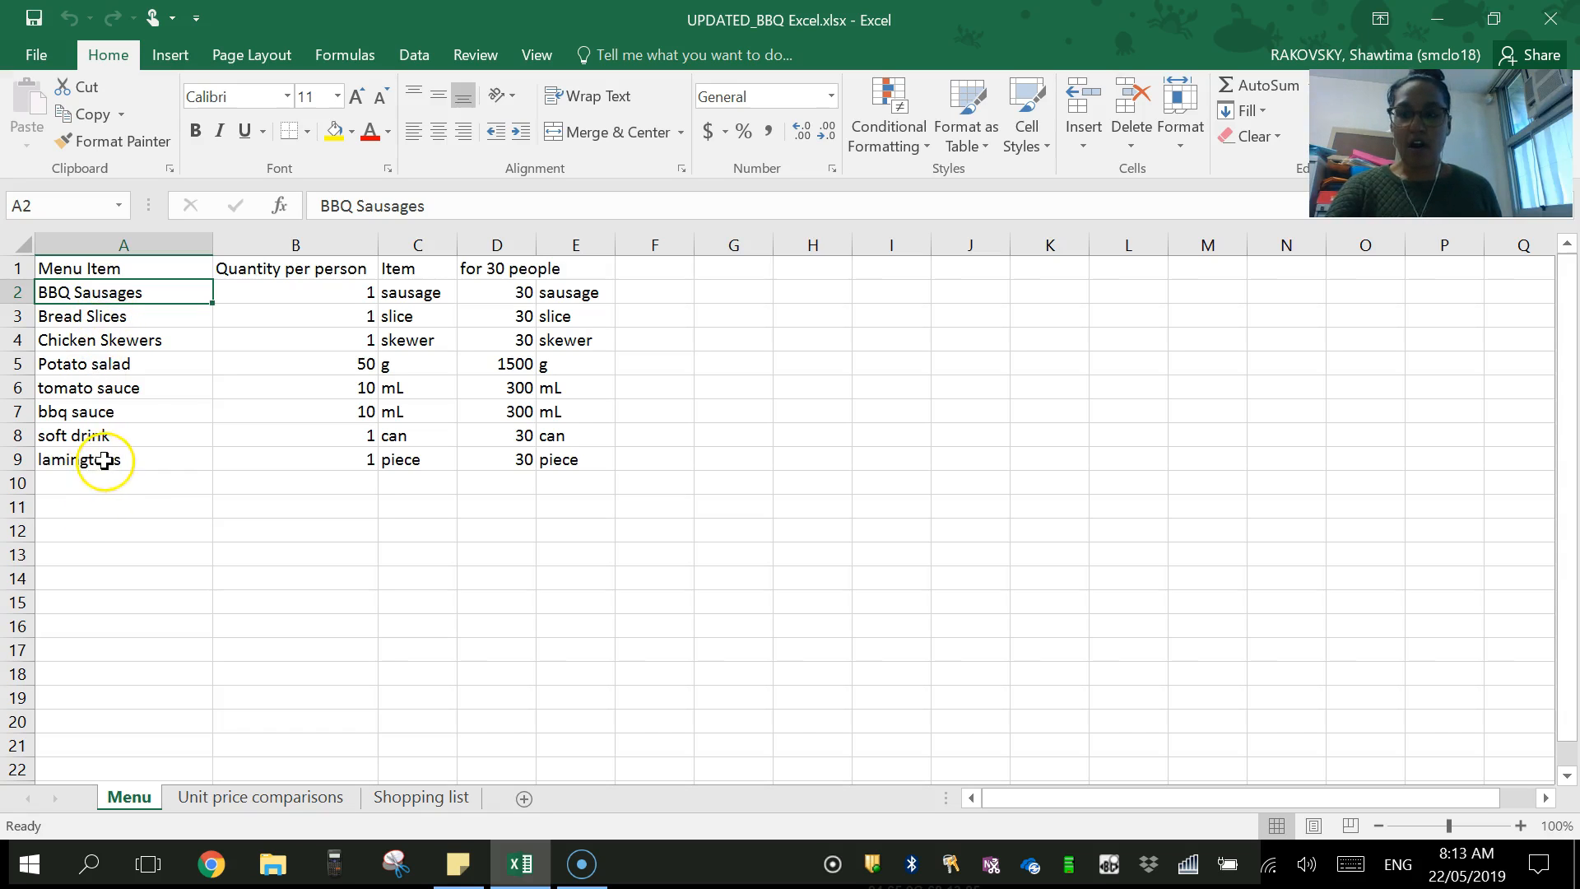
pyautogui.click(320, 295)
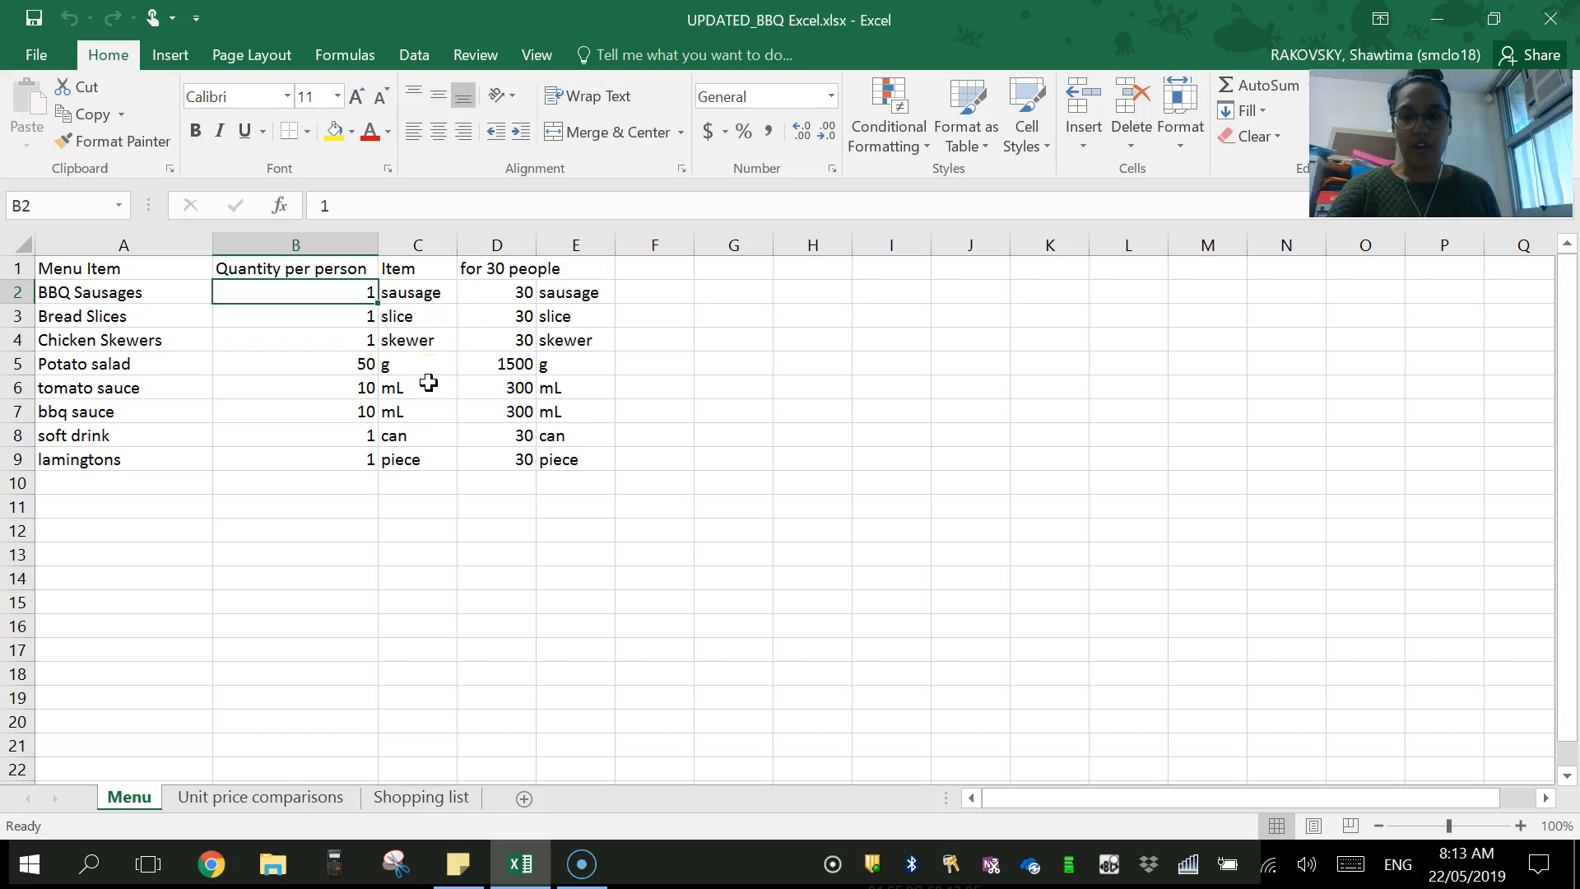
pyautogui.click(514, 292)
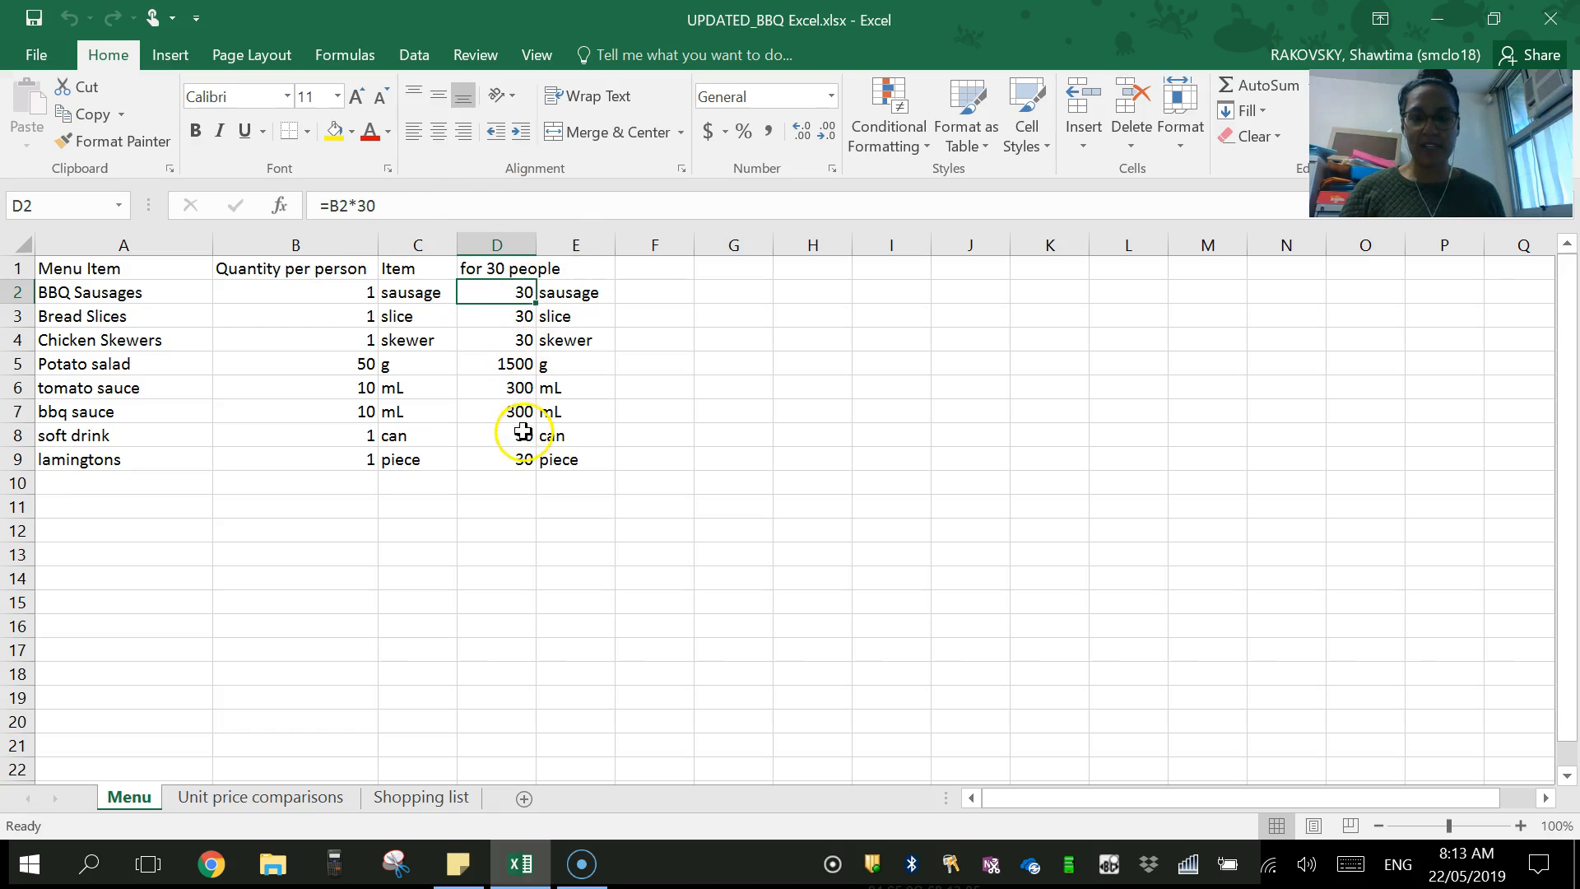
# - Examine the formula in D2 that multiplies the sausage quantity per person by the number of people
pyautogui.click(395, 204)
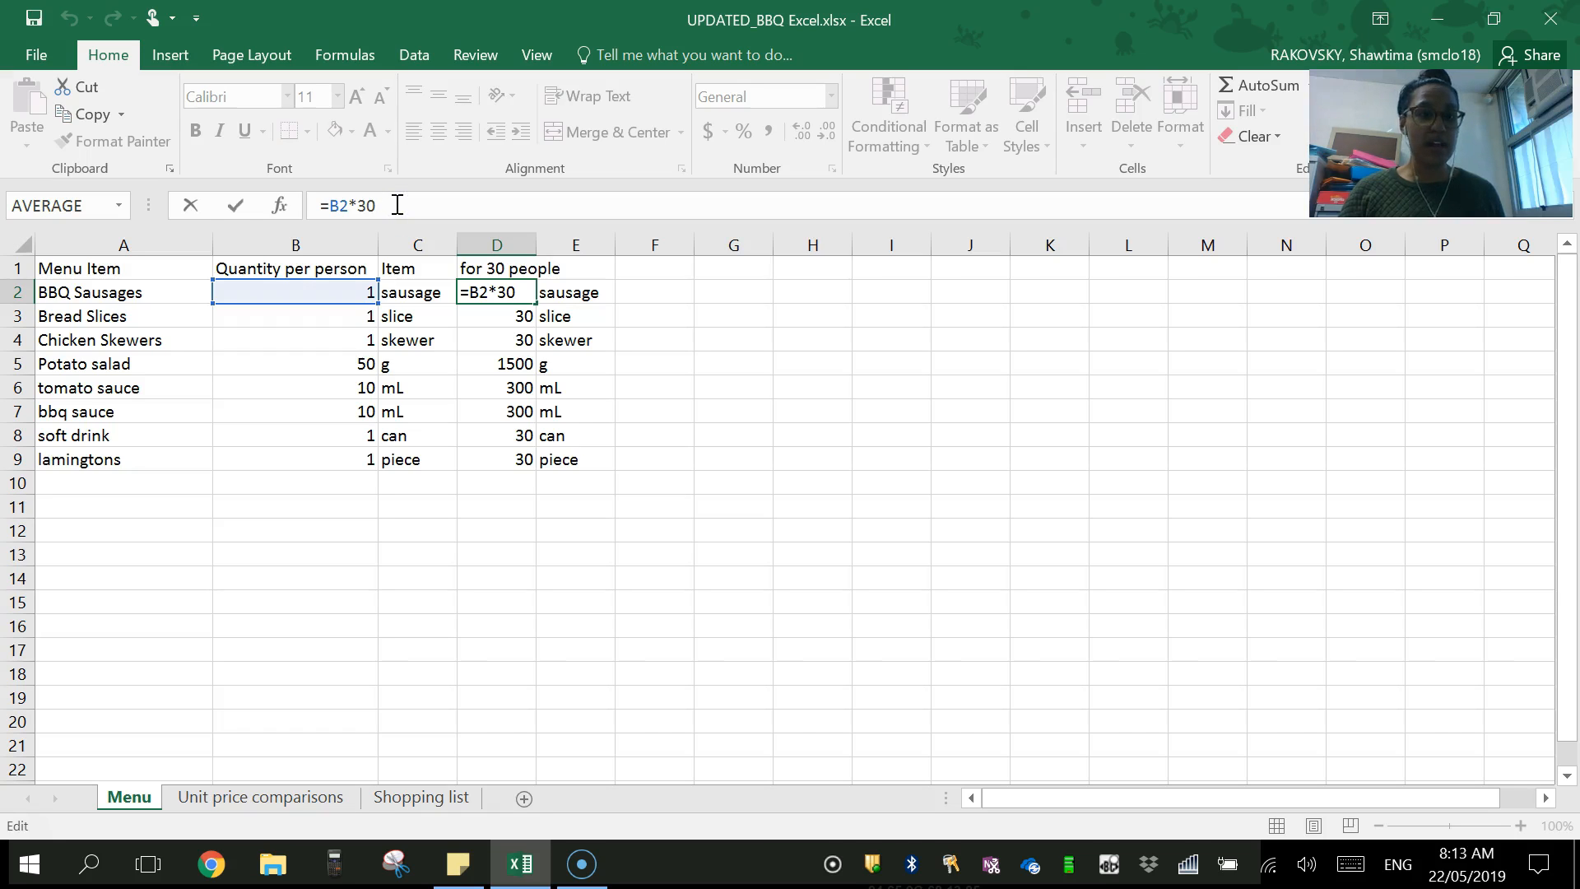
pyautogui.click(521, 290)
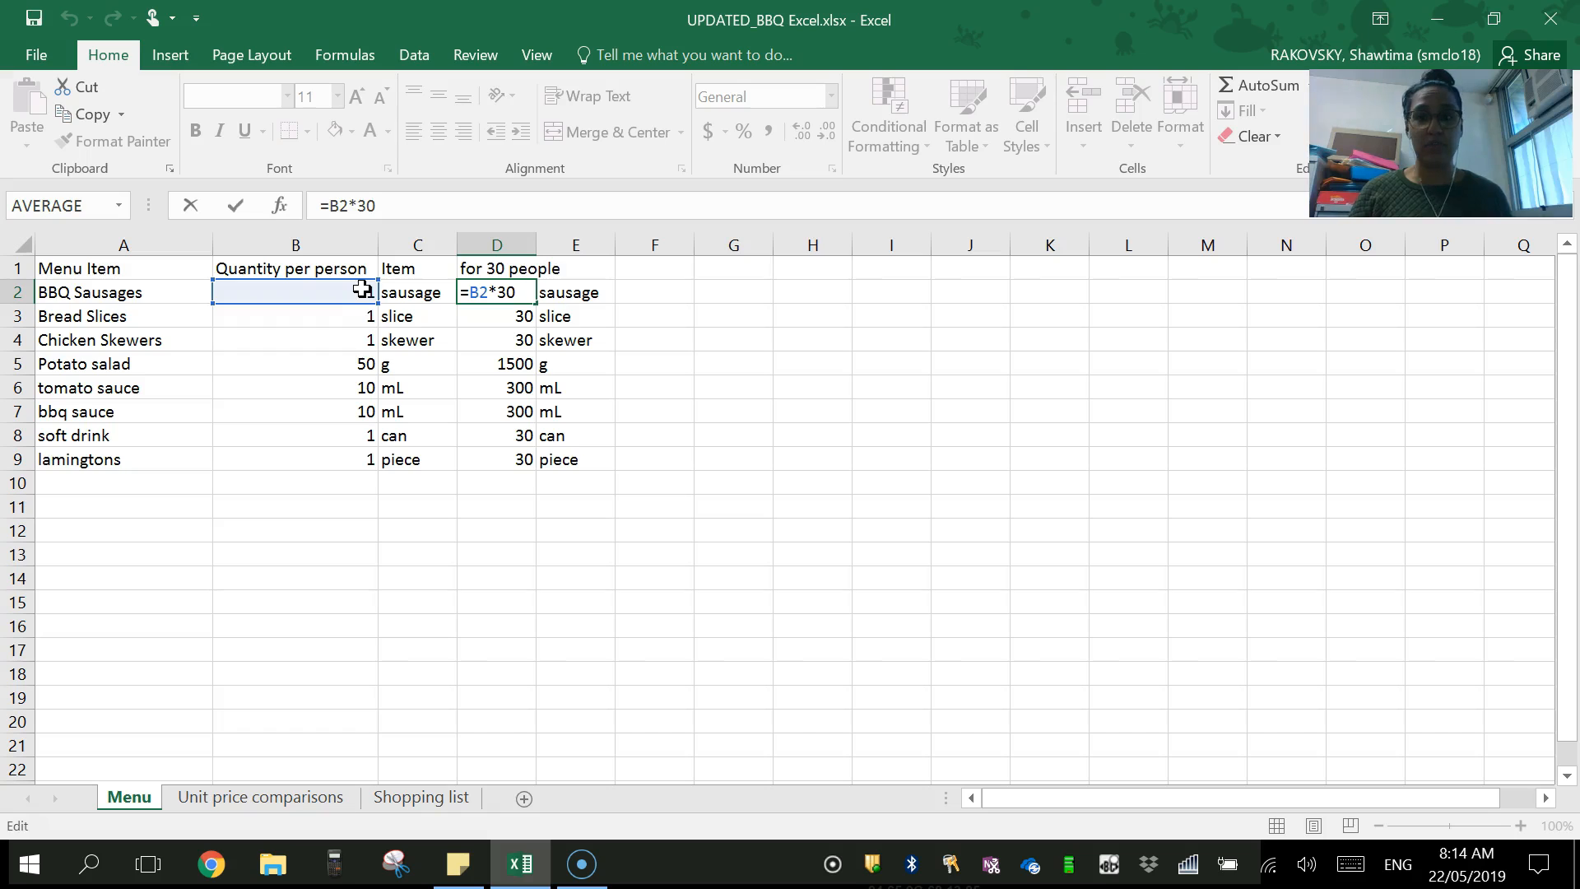
pyautogui.click(332, 206)
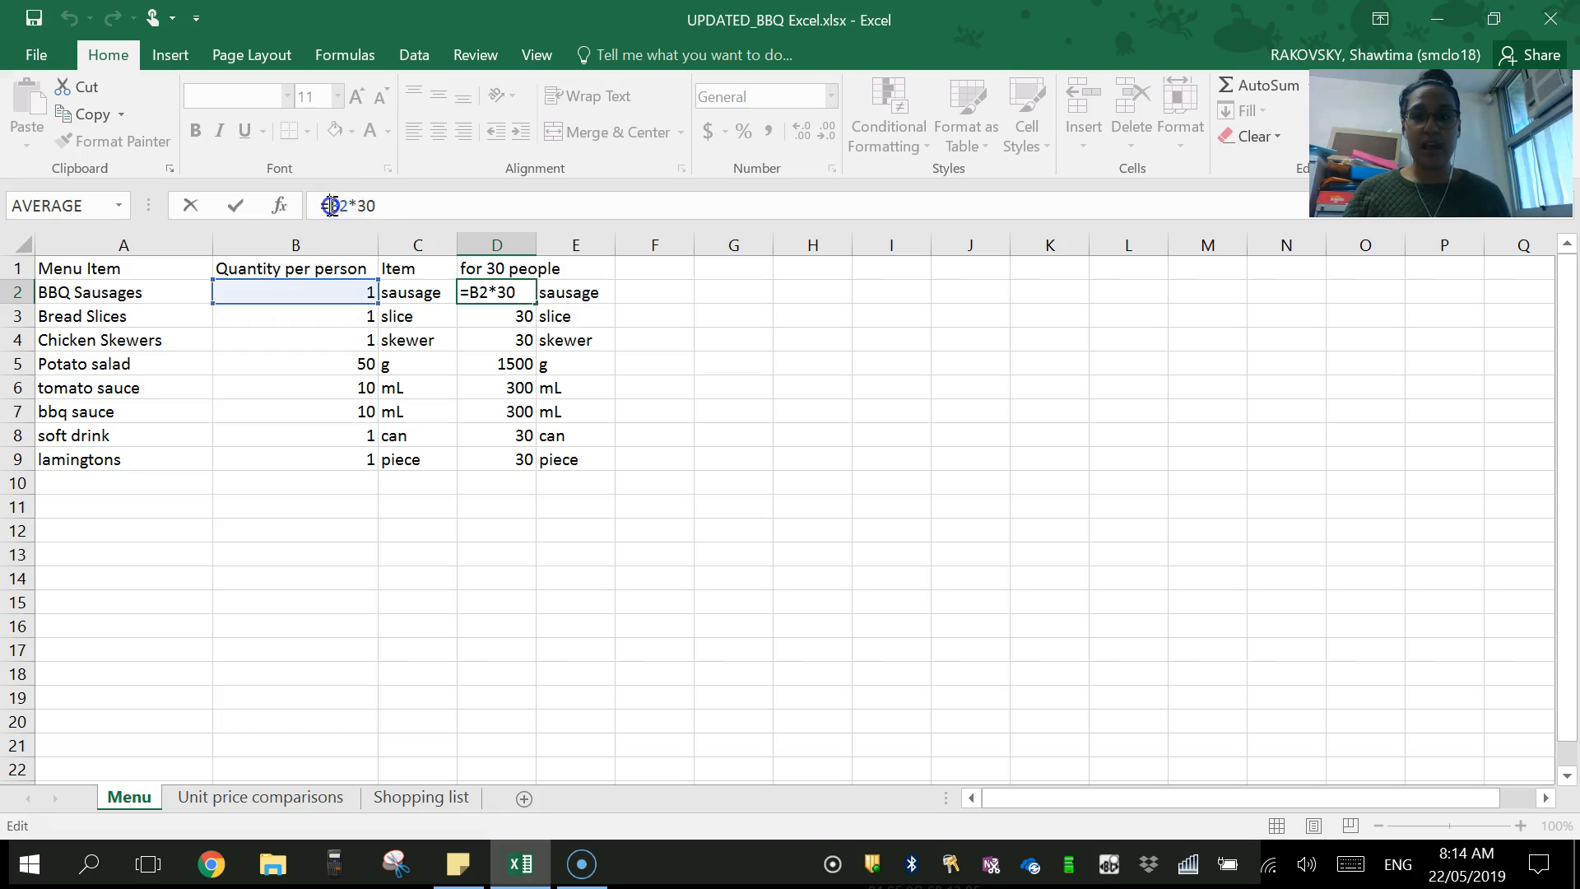
pyautogui.click(352, 209)
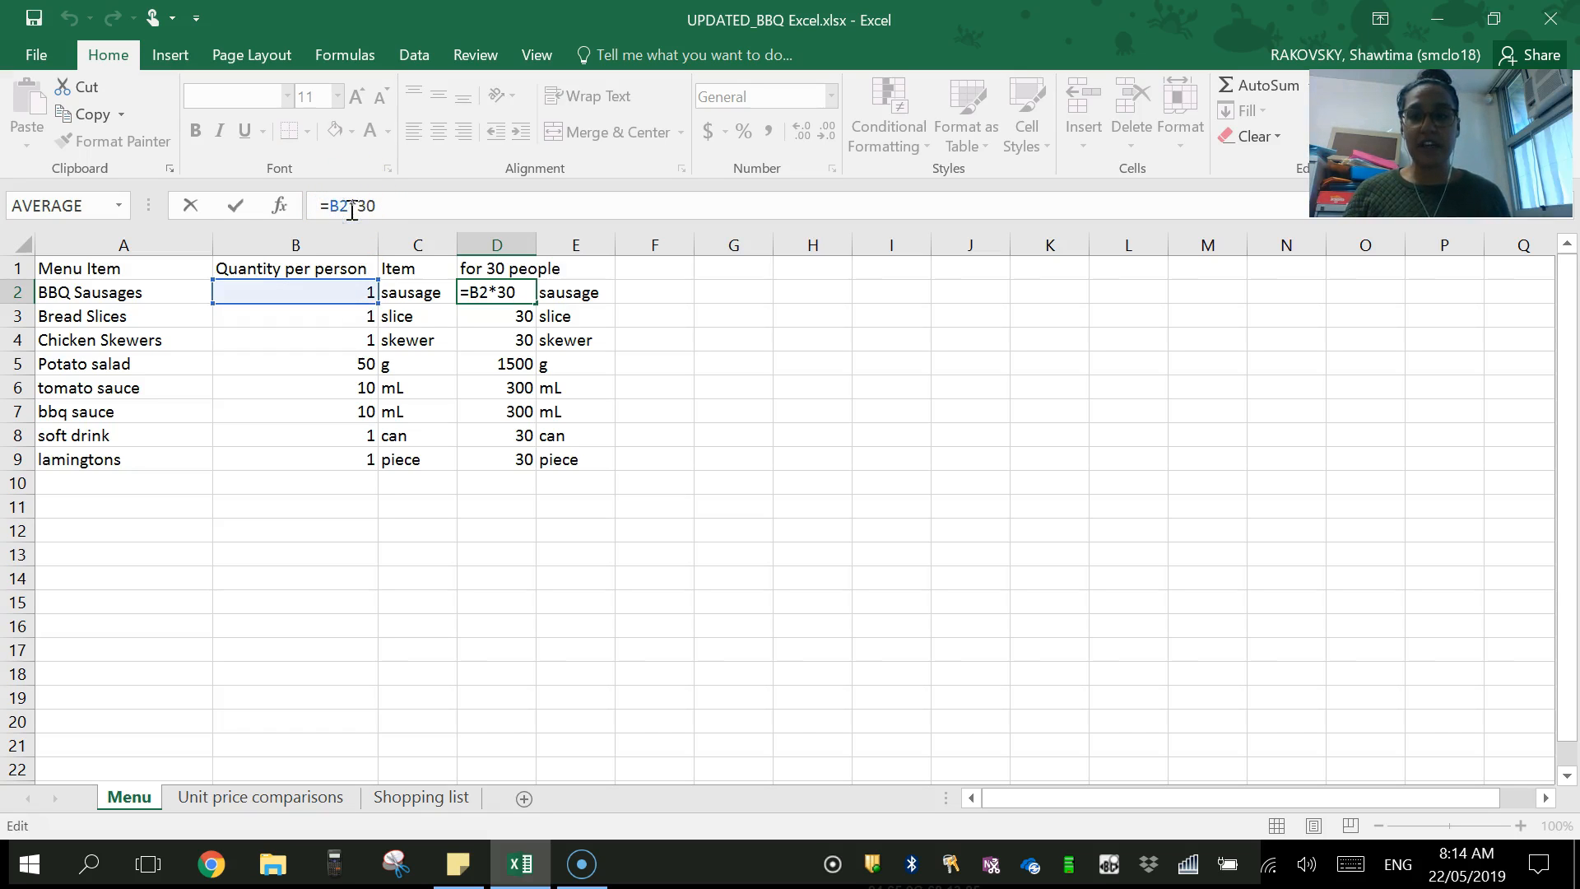
pyautogui.click(509, 292)
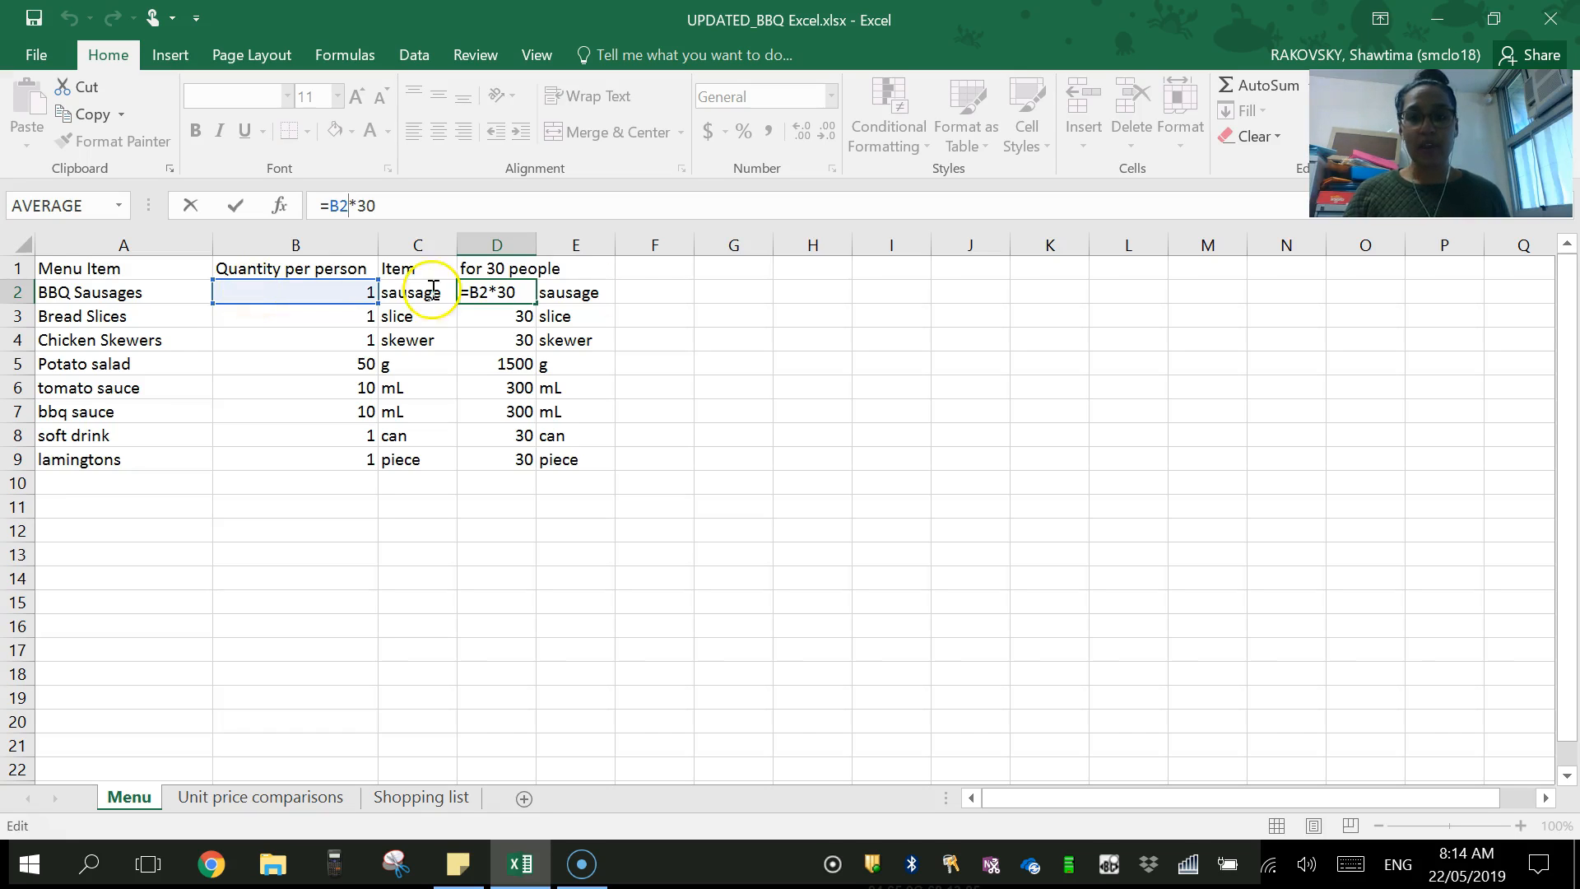
pyautogui.click(507, 292)
pyautogui.click(501, 294)
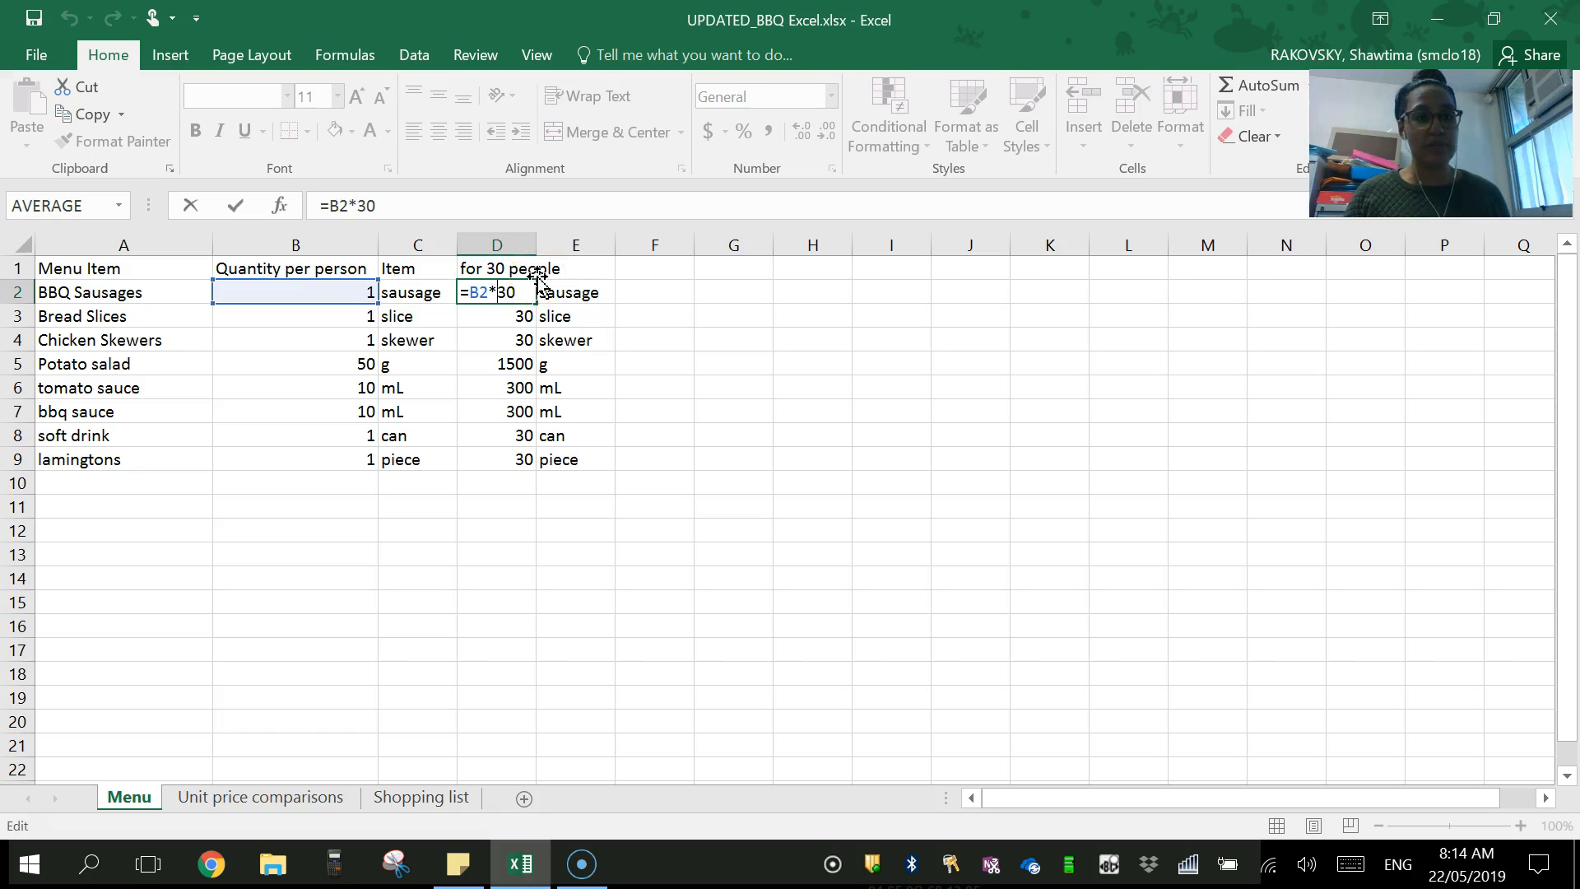
pyautogui.click(516, 288)
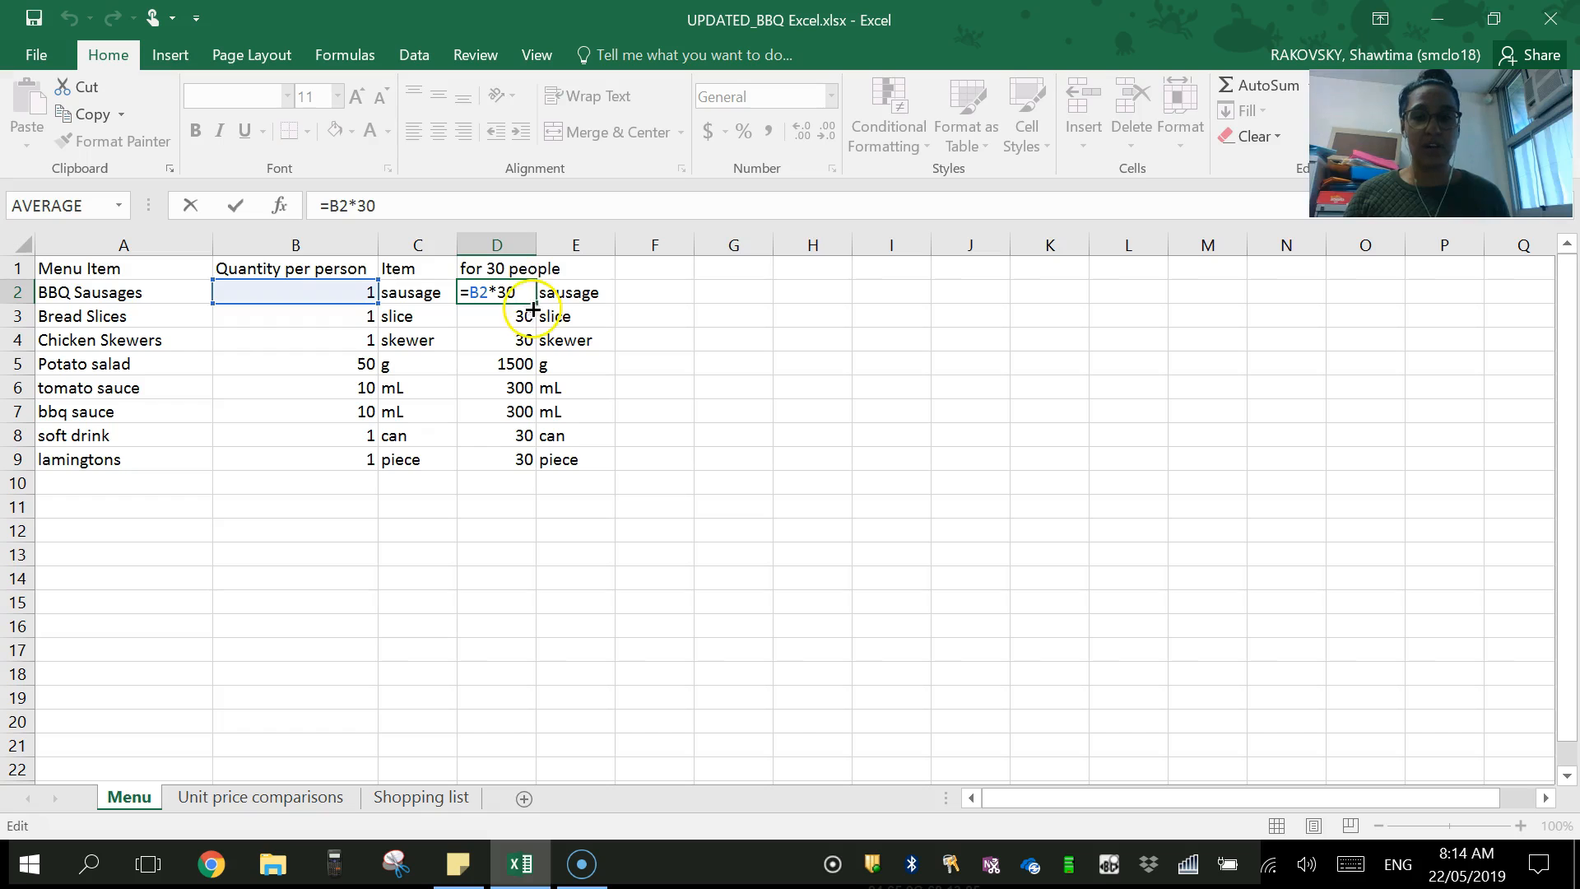
pyautogui.click(420, 214)
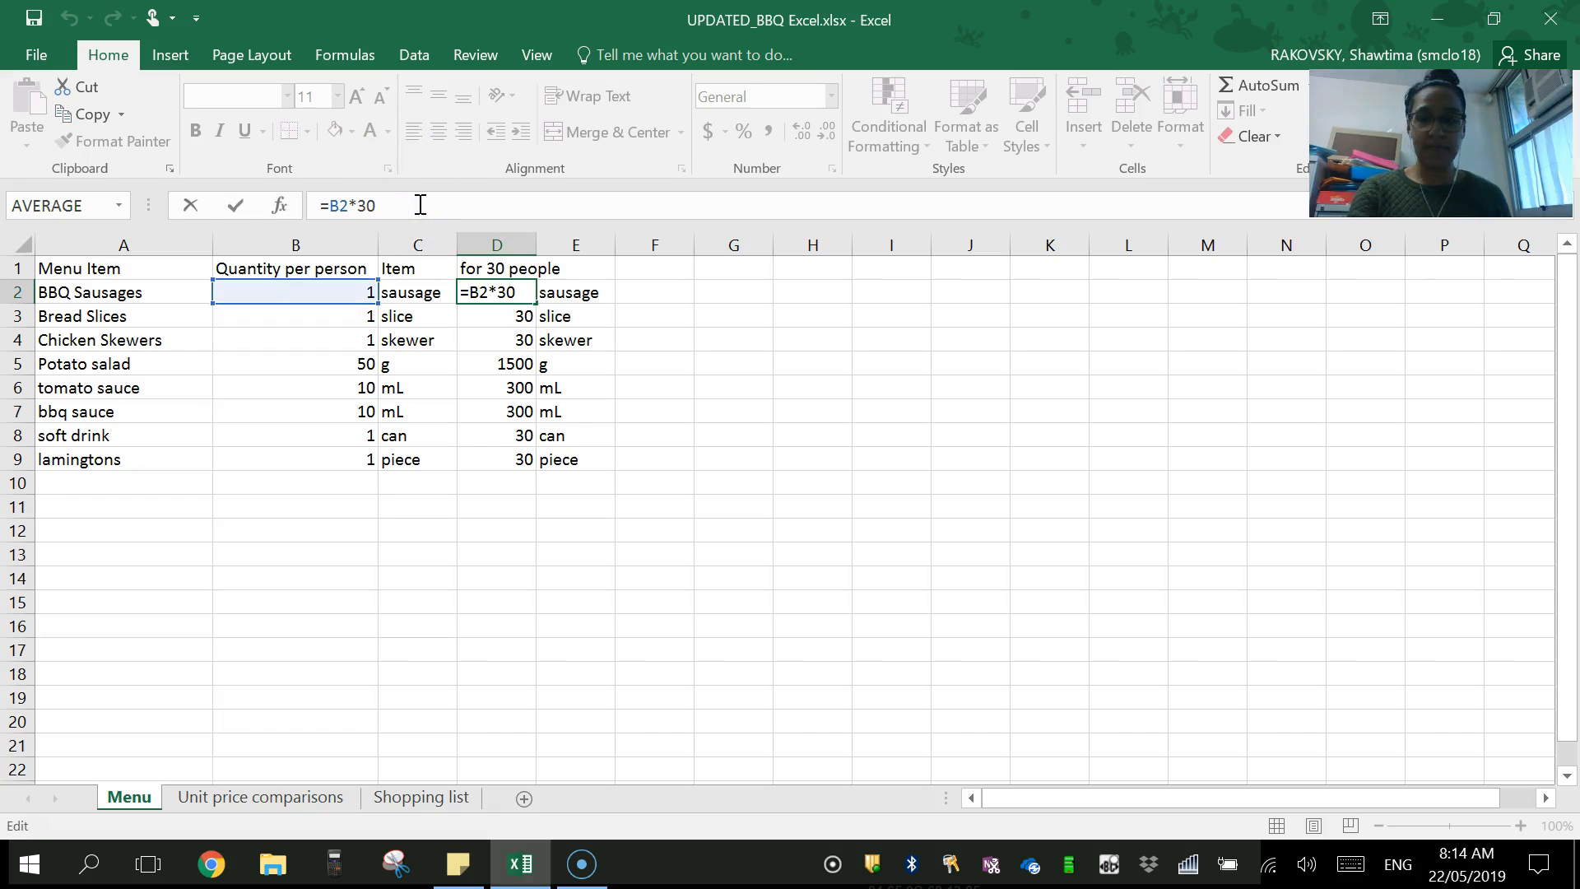
pyautogui.press('Return')
# - Fill the formula from D2 down to D9 for the remaining menu items
pyautogui.click(495, 290)
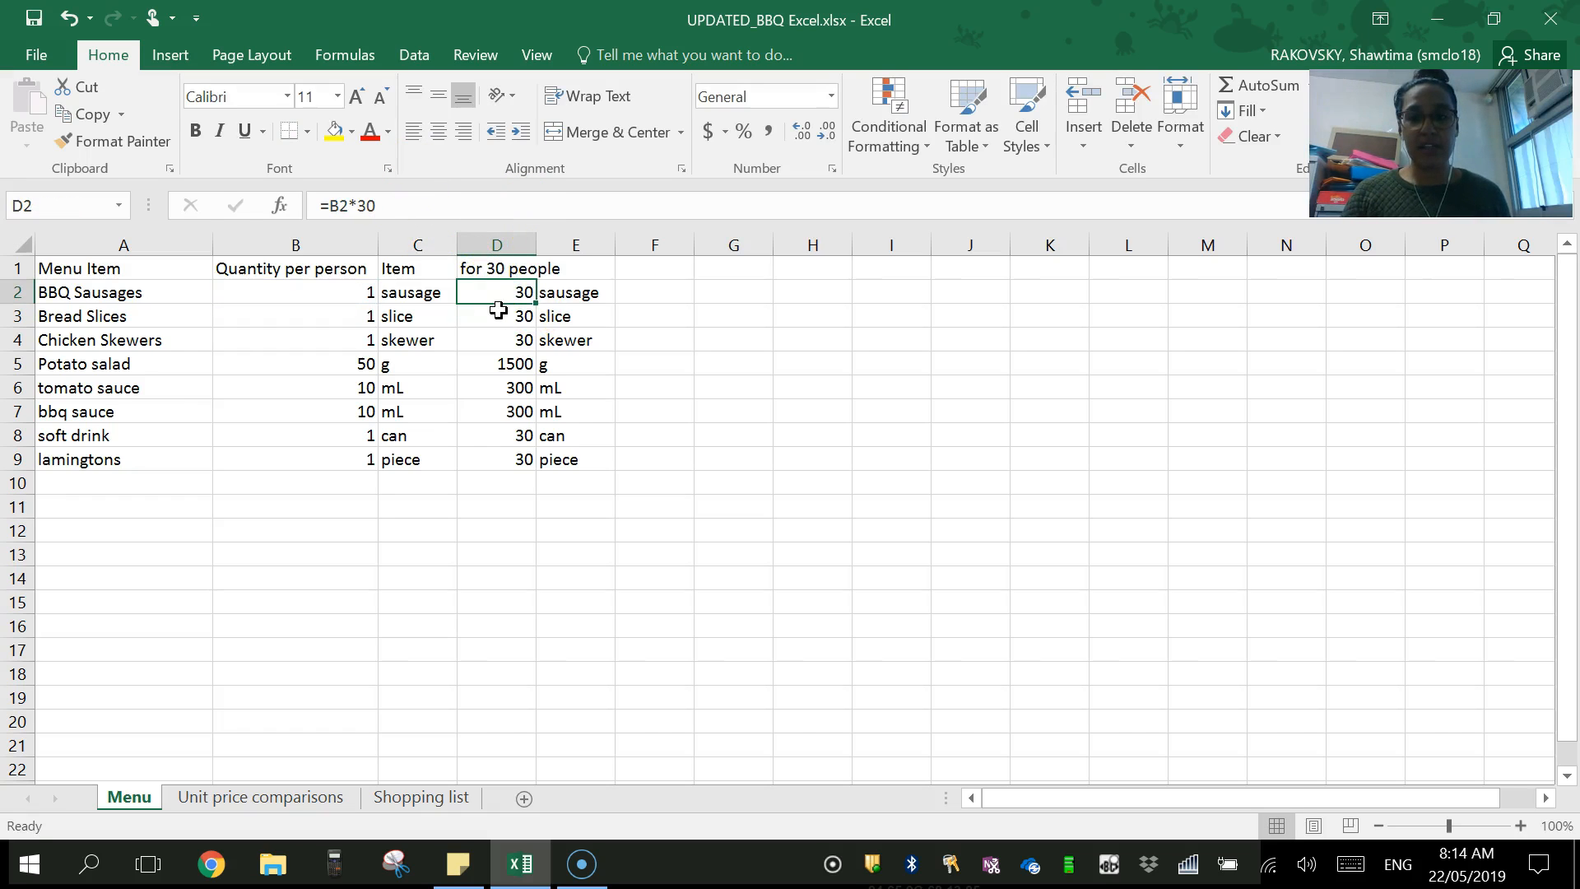
pyautogui.click(534, 303)
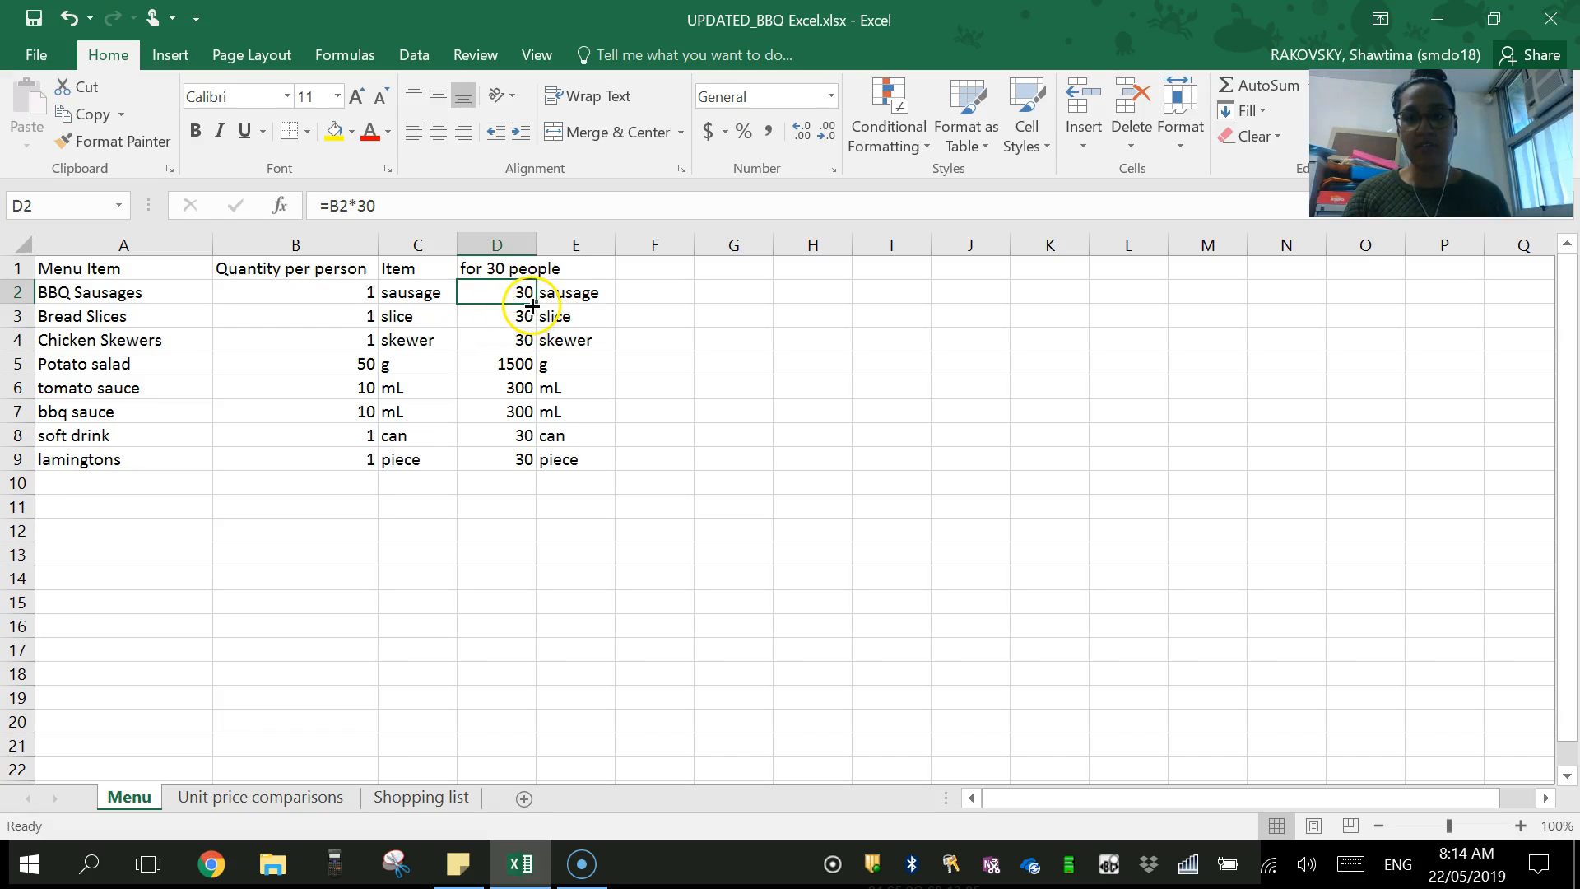
pyautogui.moveTo(534, 304); pyautogui.dragTo(530, 461)
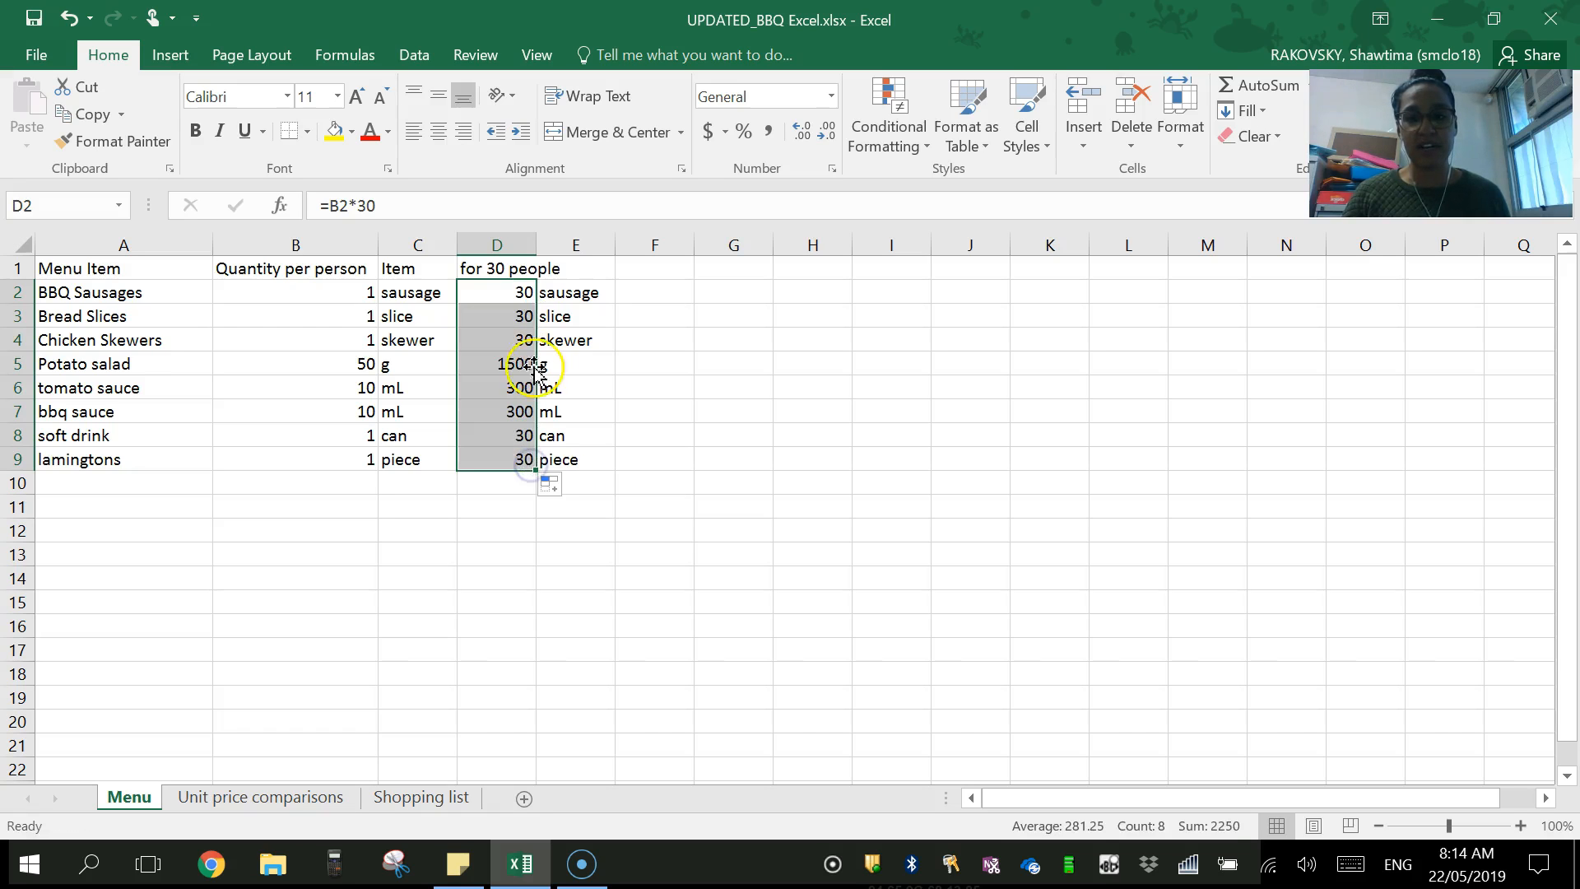
# - Check the formula in D9 for the lamingtons and which cell it refers to
pyautogui.click(514, 456)
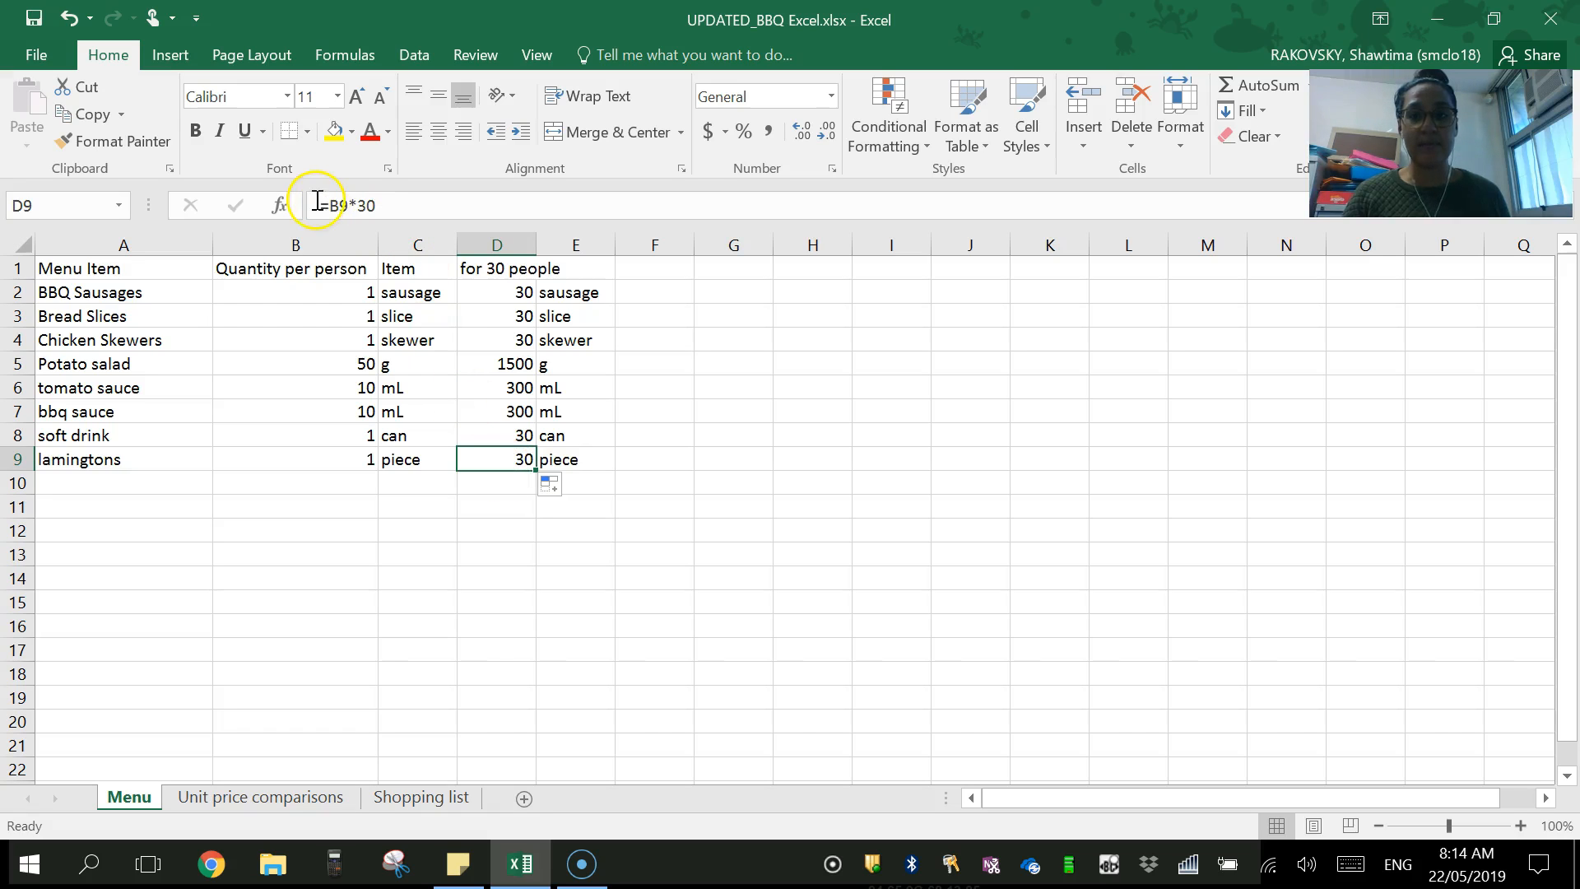
pyautogui.doubleClick(494, 457)
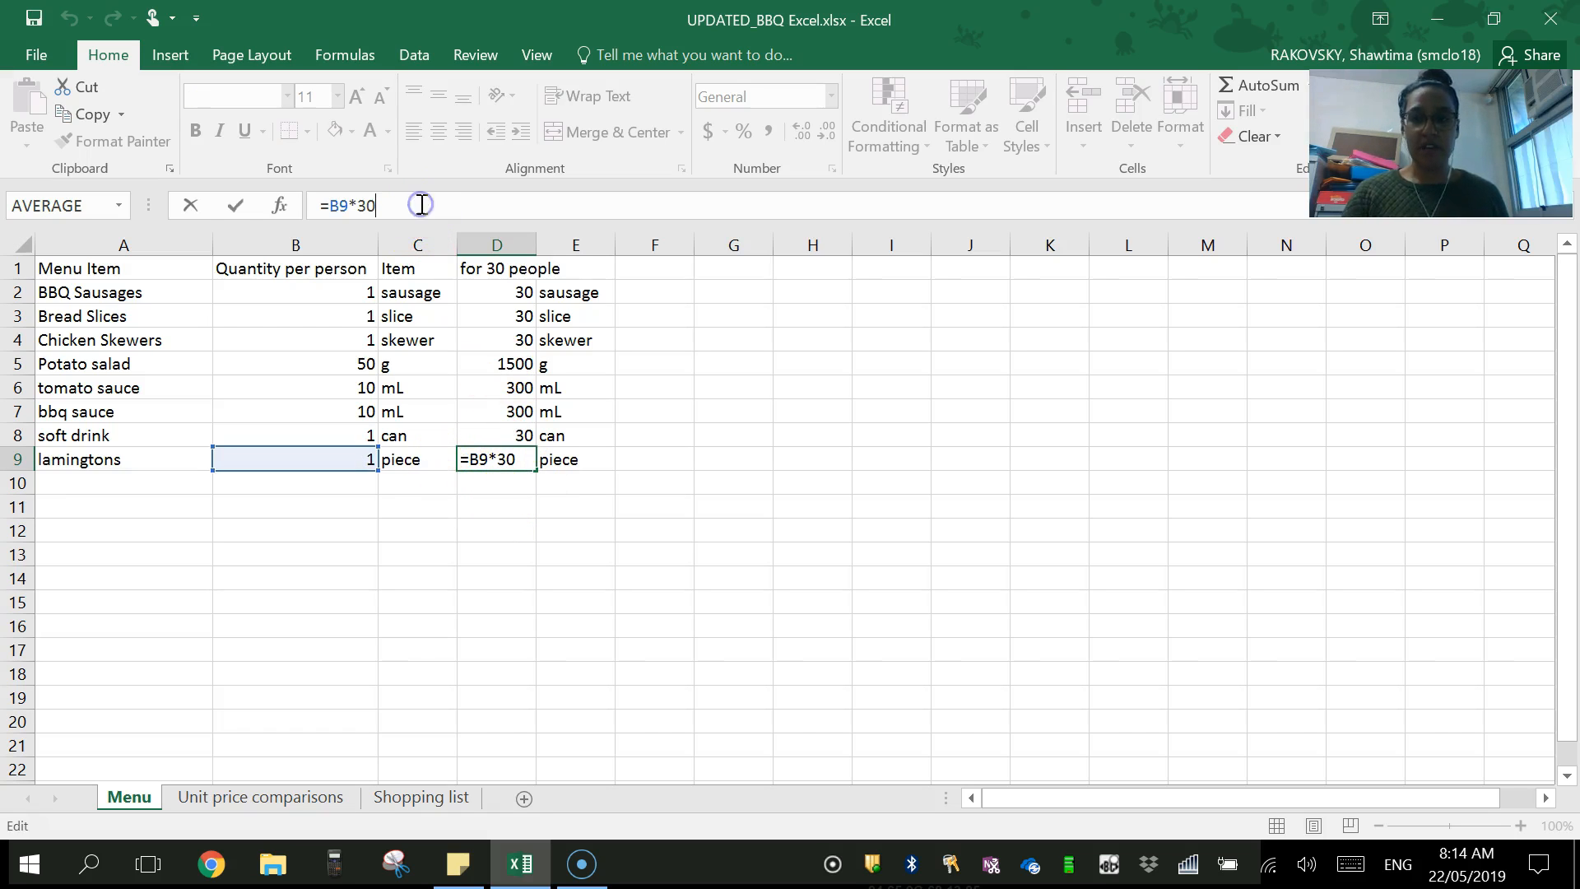
pyautogui.press('Return')
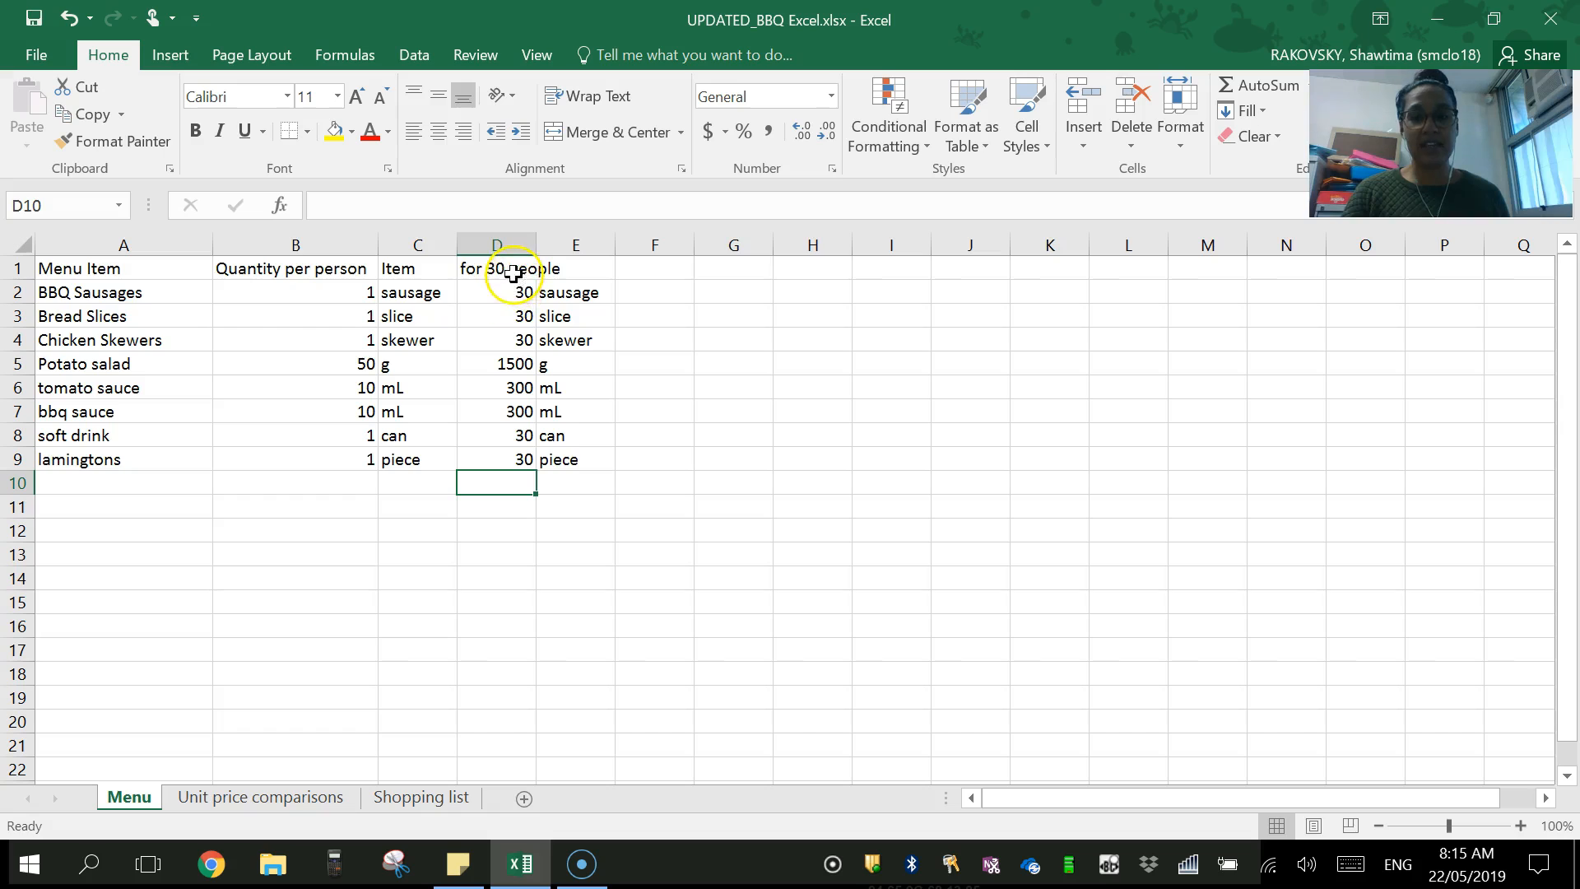
# - Select the menu items in A2:A9 and compare them with the Unit price comparisons and Shopping list sheets
pyautogui.moveTo(514, 298); pyautogui.dragTo(591, 376)
pyautogui.moveTo(95, 290); pyautogui.dragTo(108, 465)
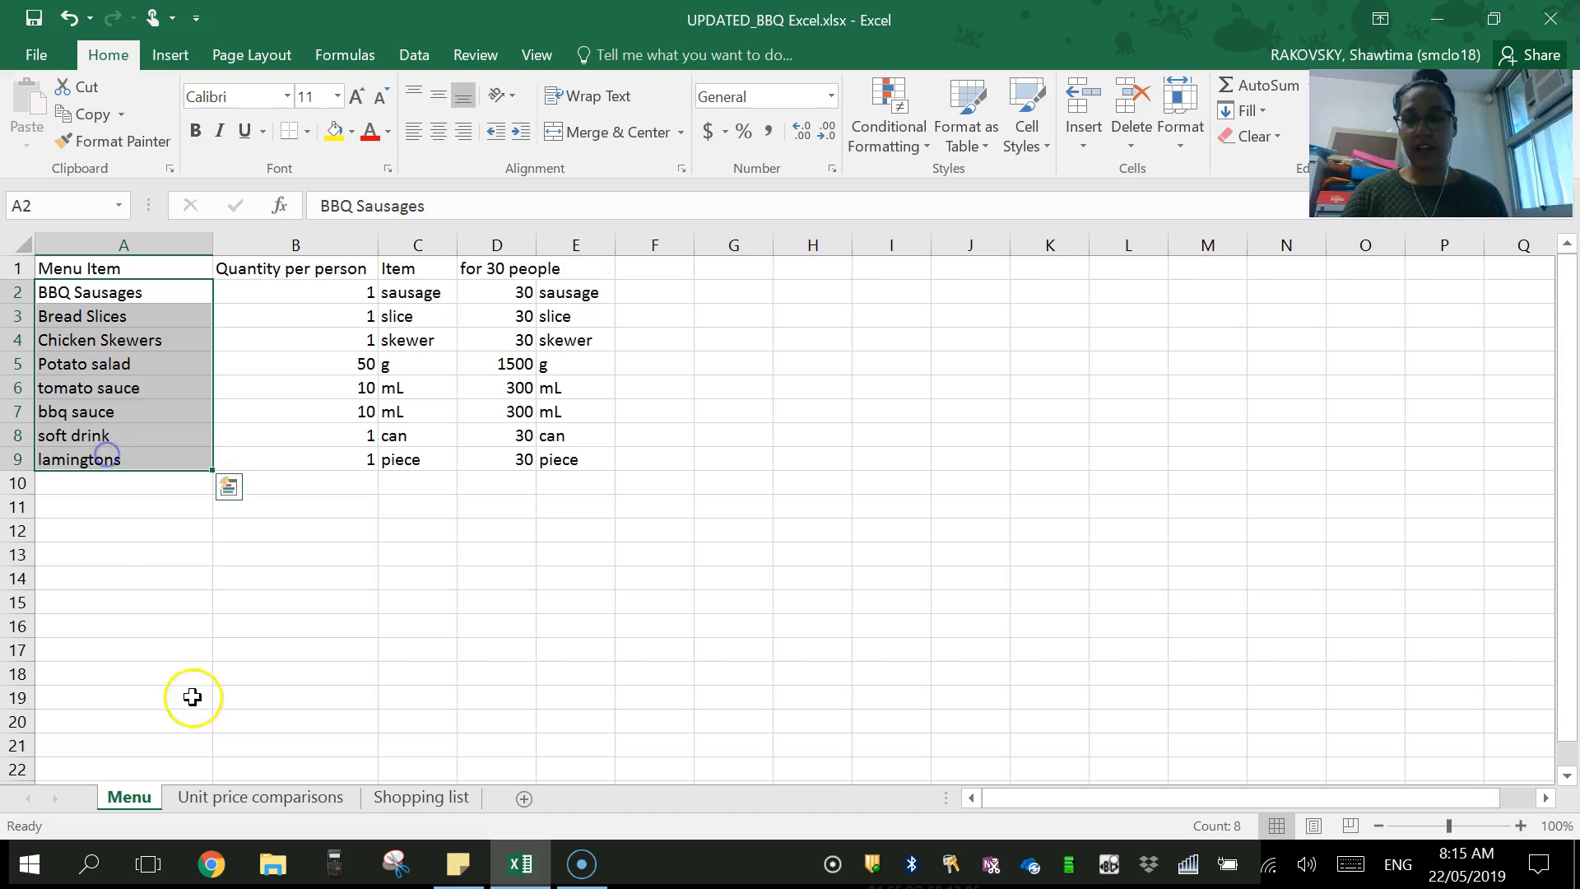
pyautogui.click(239, 810)
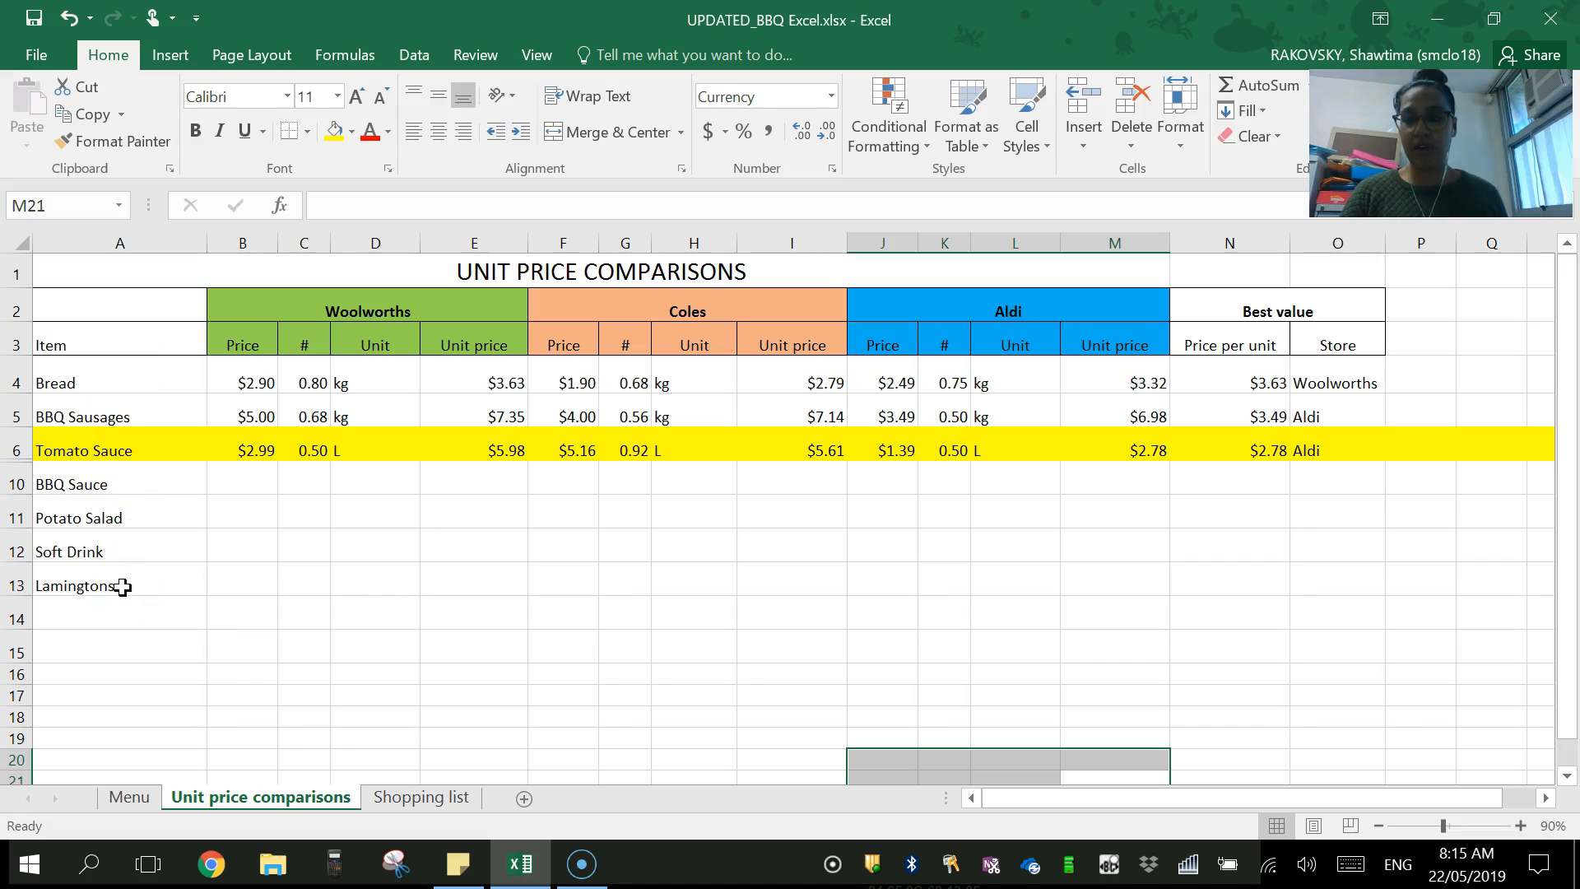
pyautogui.click(402, 800)
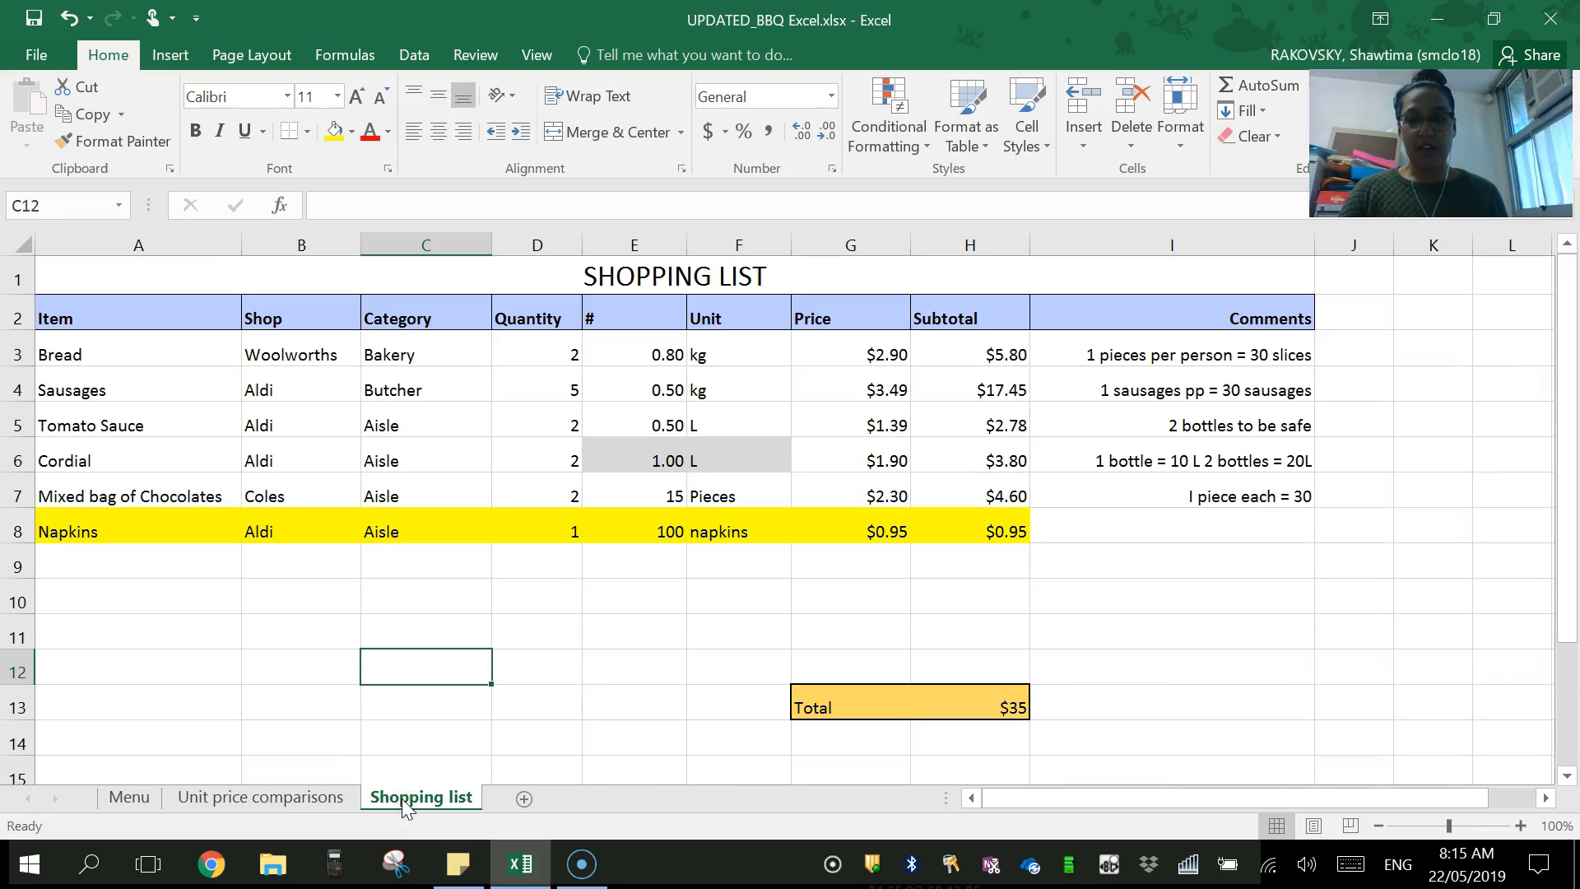
# - Return to the Unit price comparisons sheet and select the Bread item in A4
pyautogui.click(319, 798)
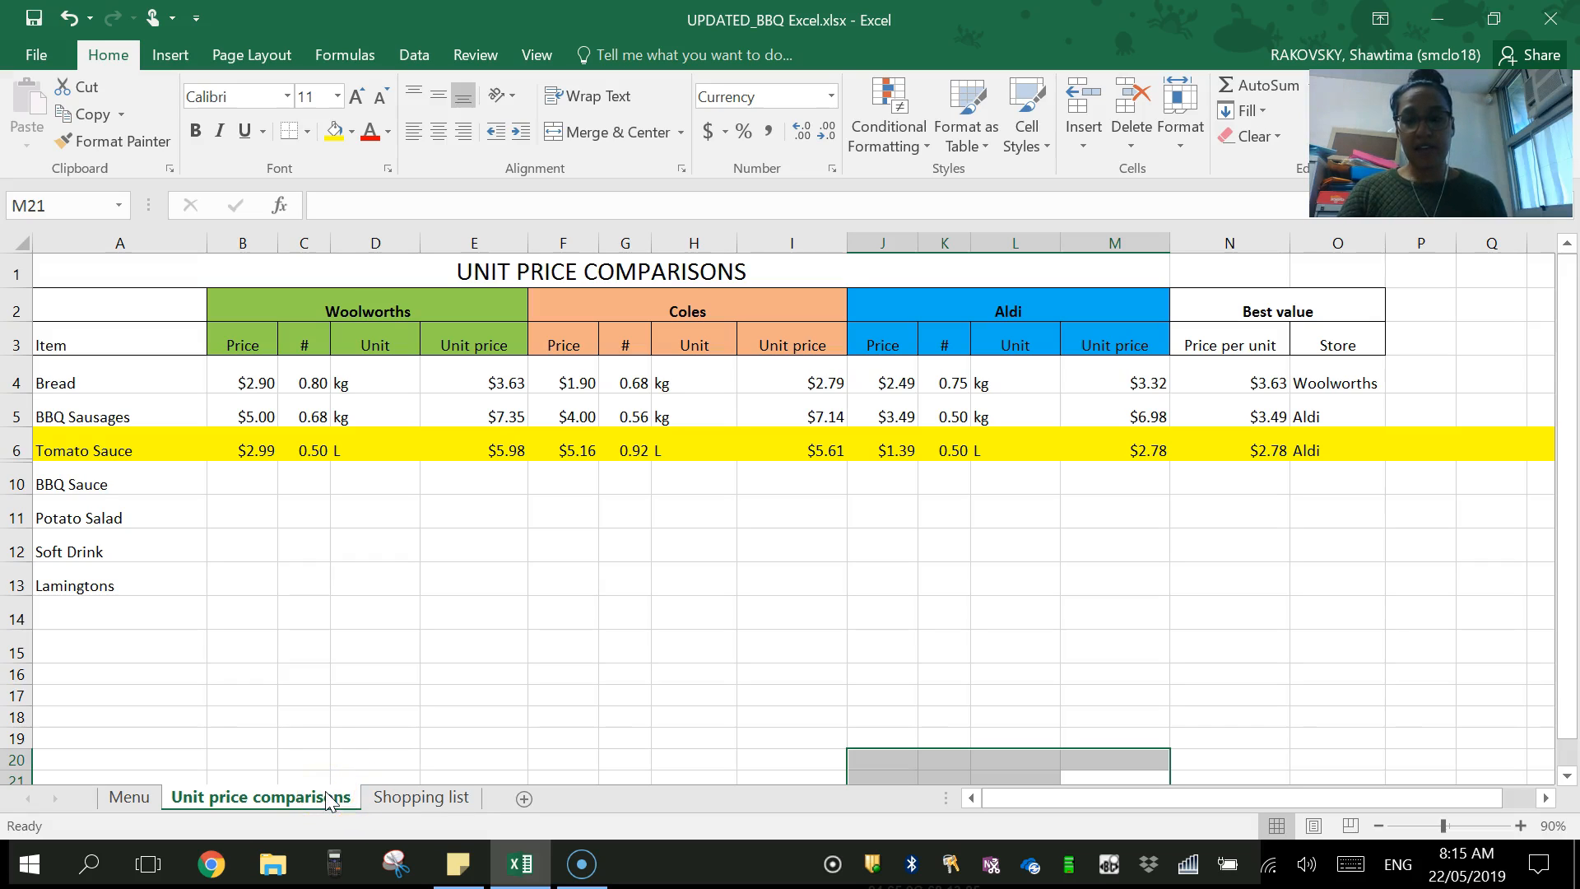
pyautogui.moveTo(137, 360)
pyautogui.mouseDown()
pyautogui.moveTo(131, 419)
pyautogui.moveTo(130, 381)
pyautogui.mouseUp()
pyautogui.click(131, 381)
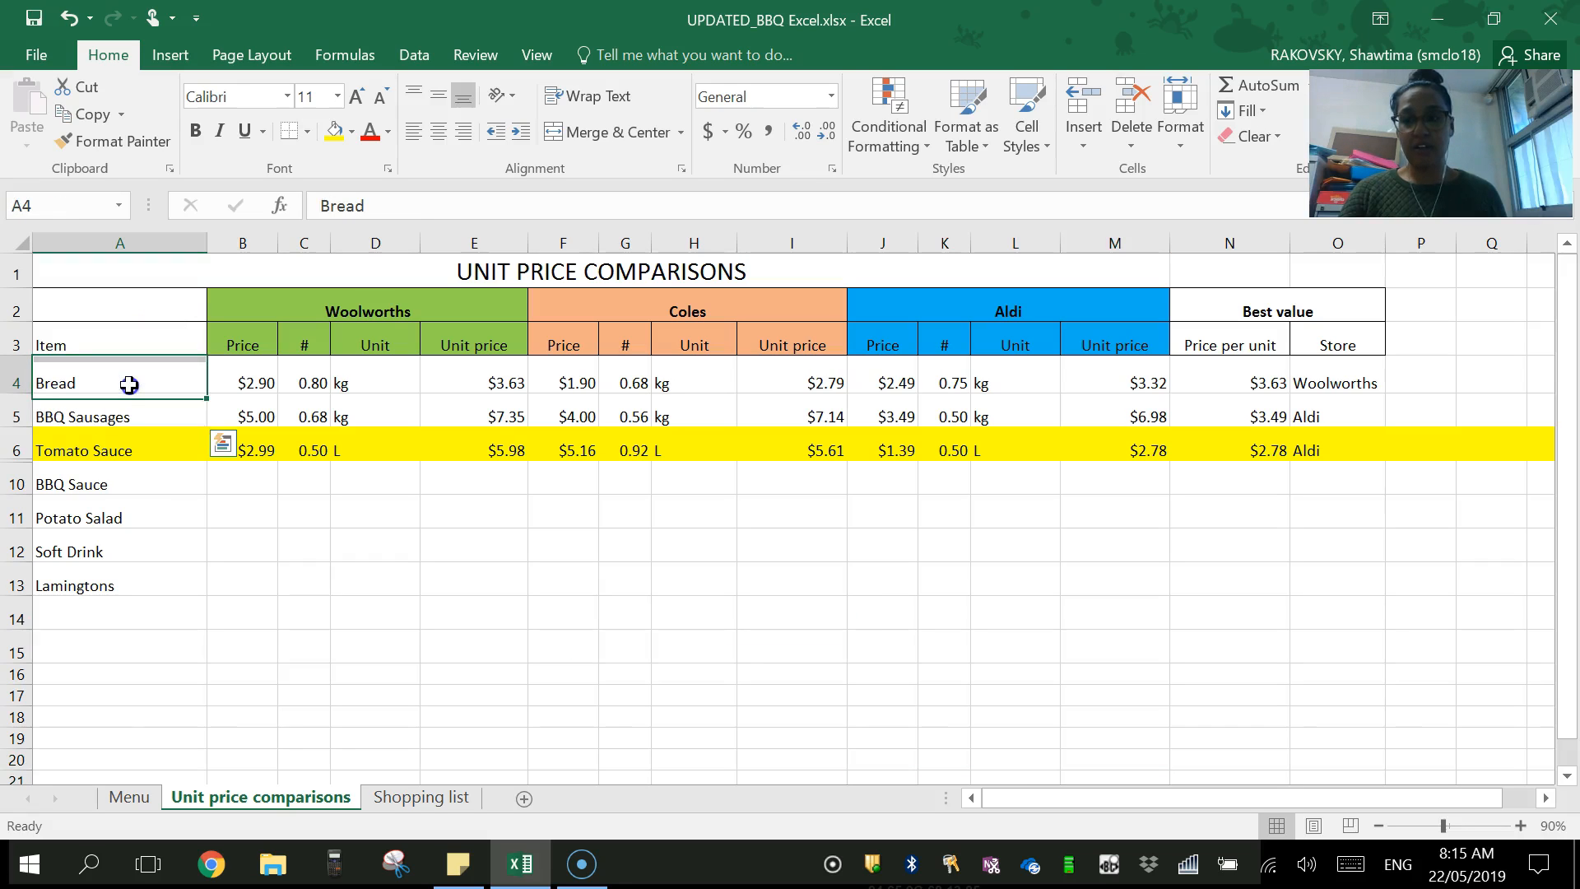
pyautogui.rightClick(136, 369)
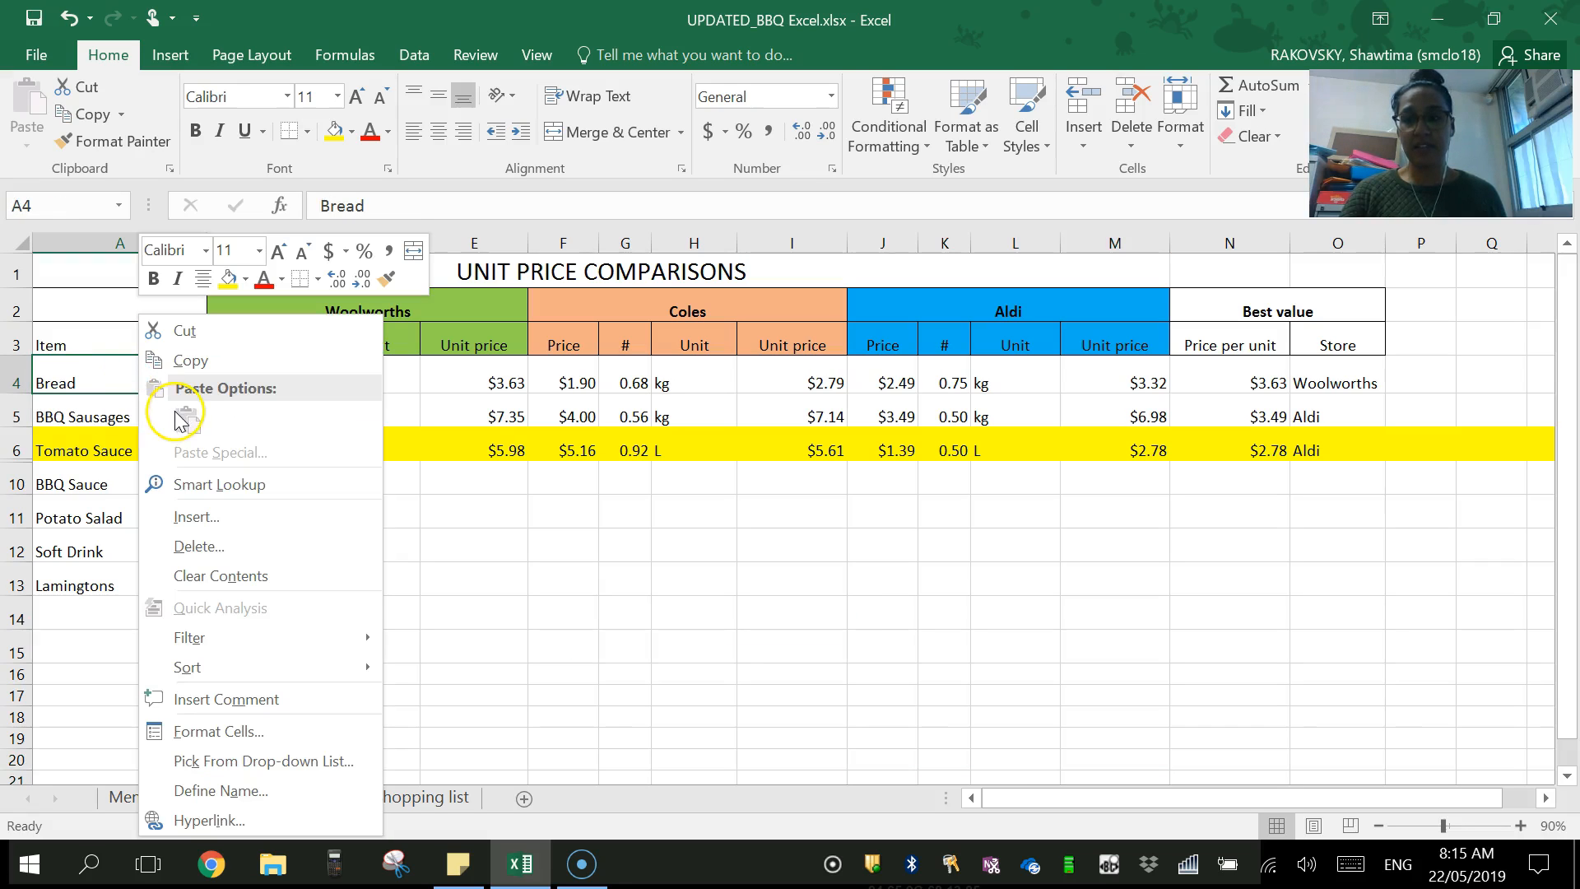
pyautogui.click(91, 377)
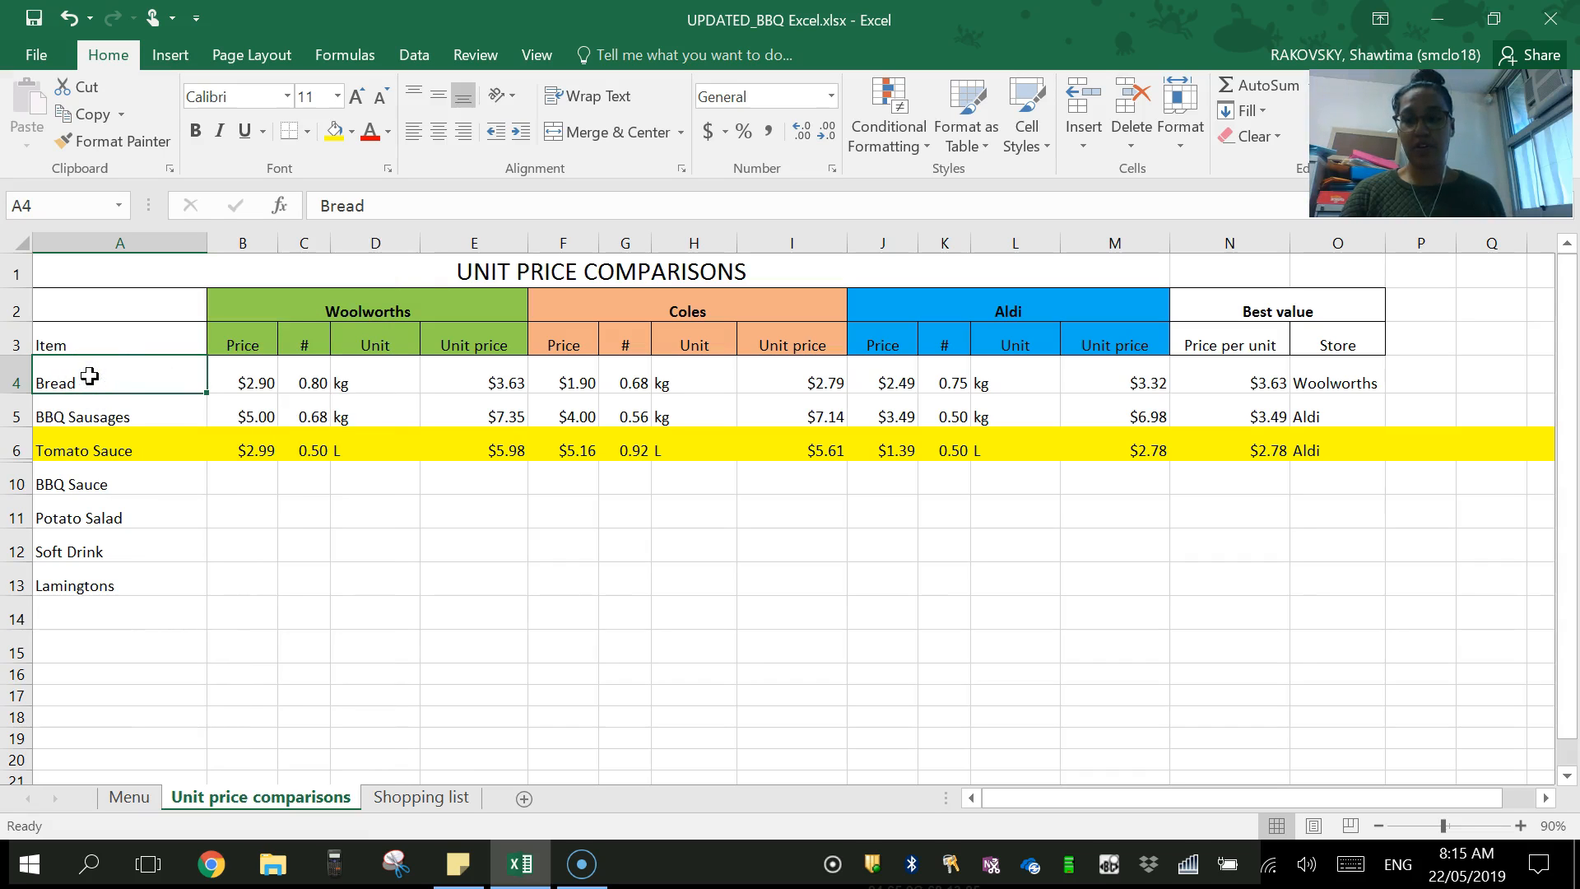
# - Review the items in A3:A8 of the Shopping list sheet and go back to Unit price comparisons
pyautogui.click(381, 796)
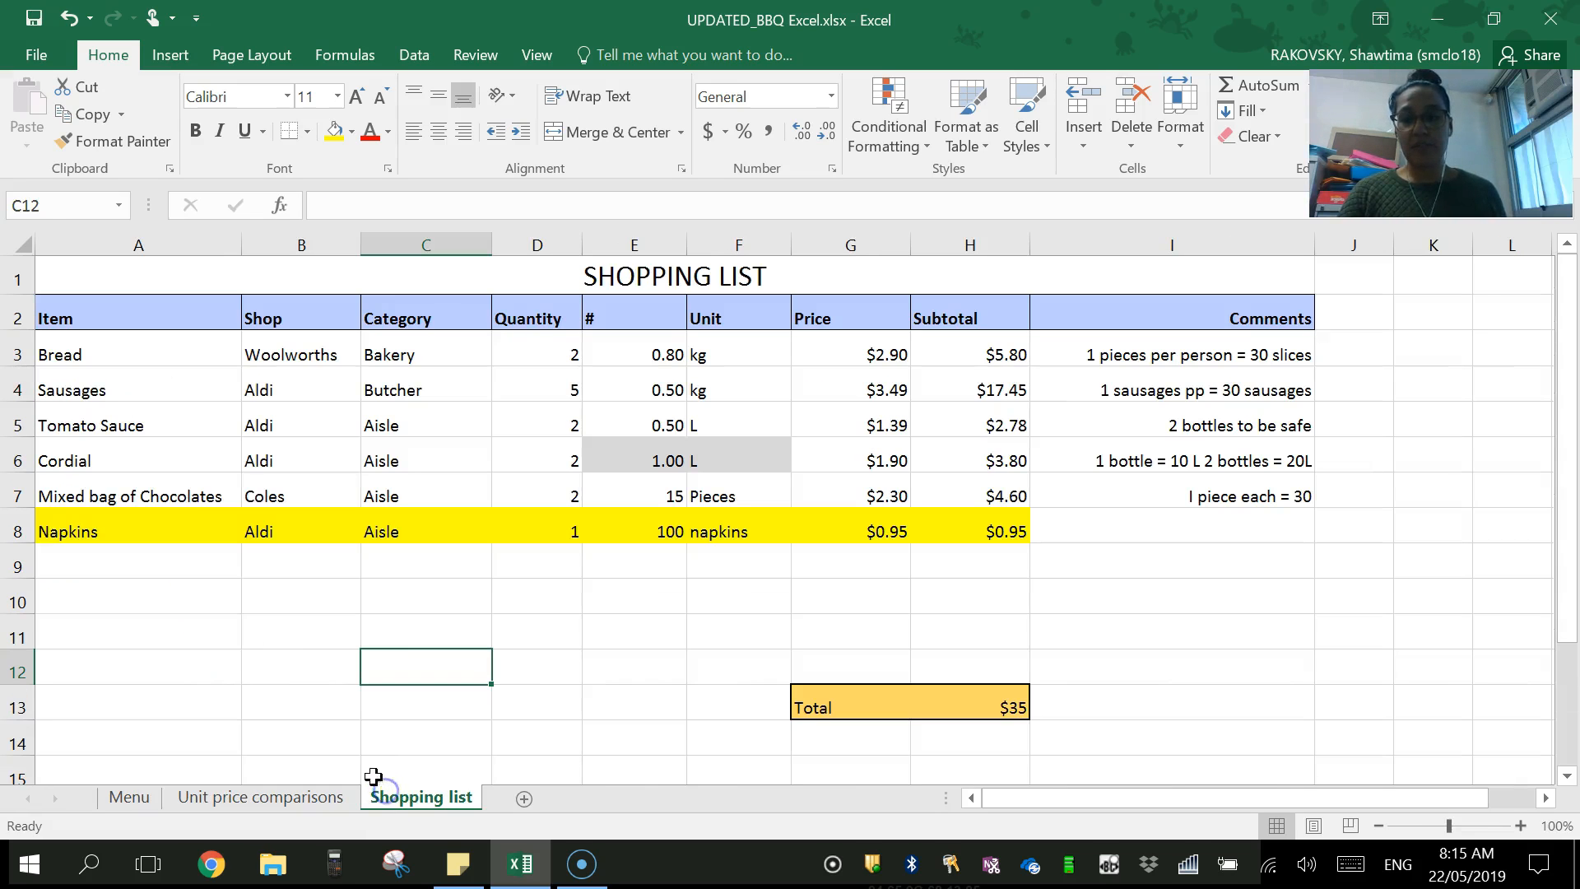
pyautogui.moveTo(196, 344); pyautogui.dragTo(182, 528)
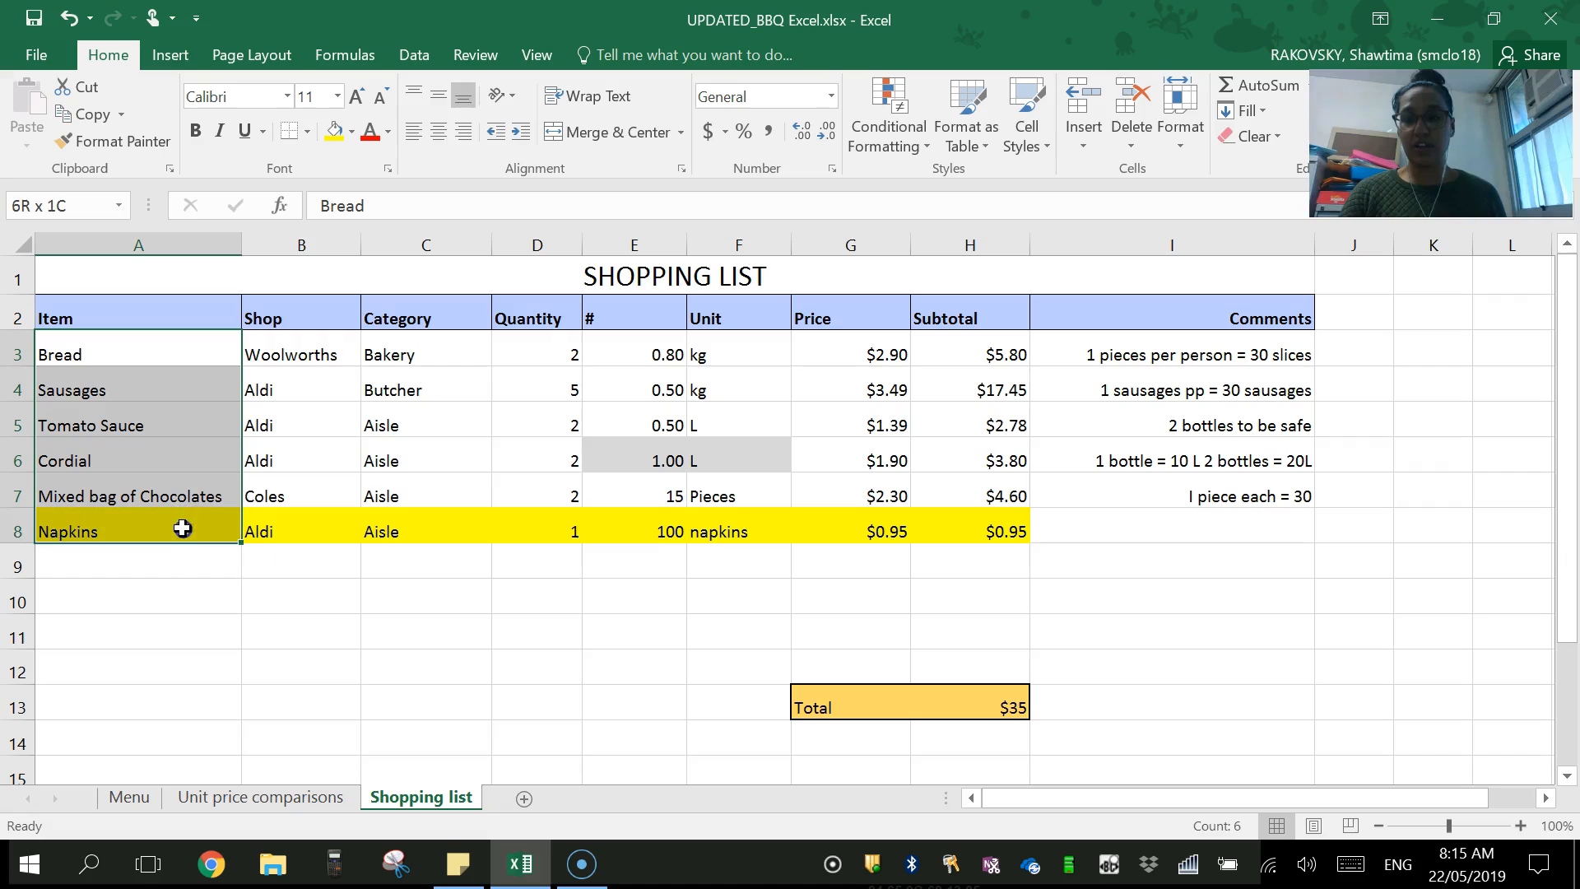
pyautogui.click(224, 799)
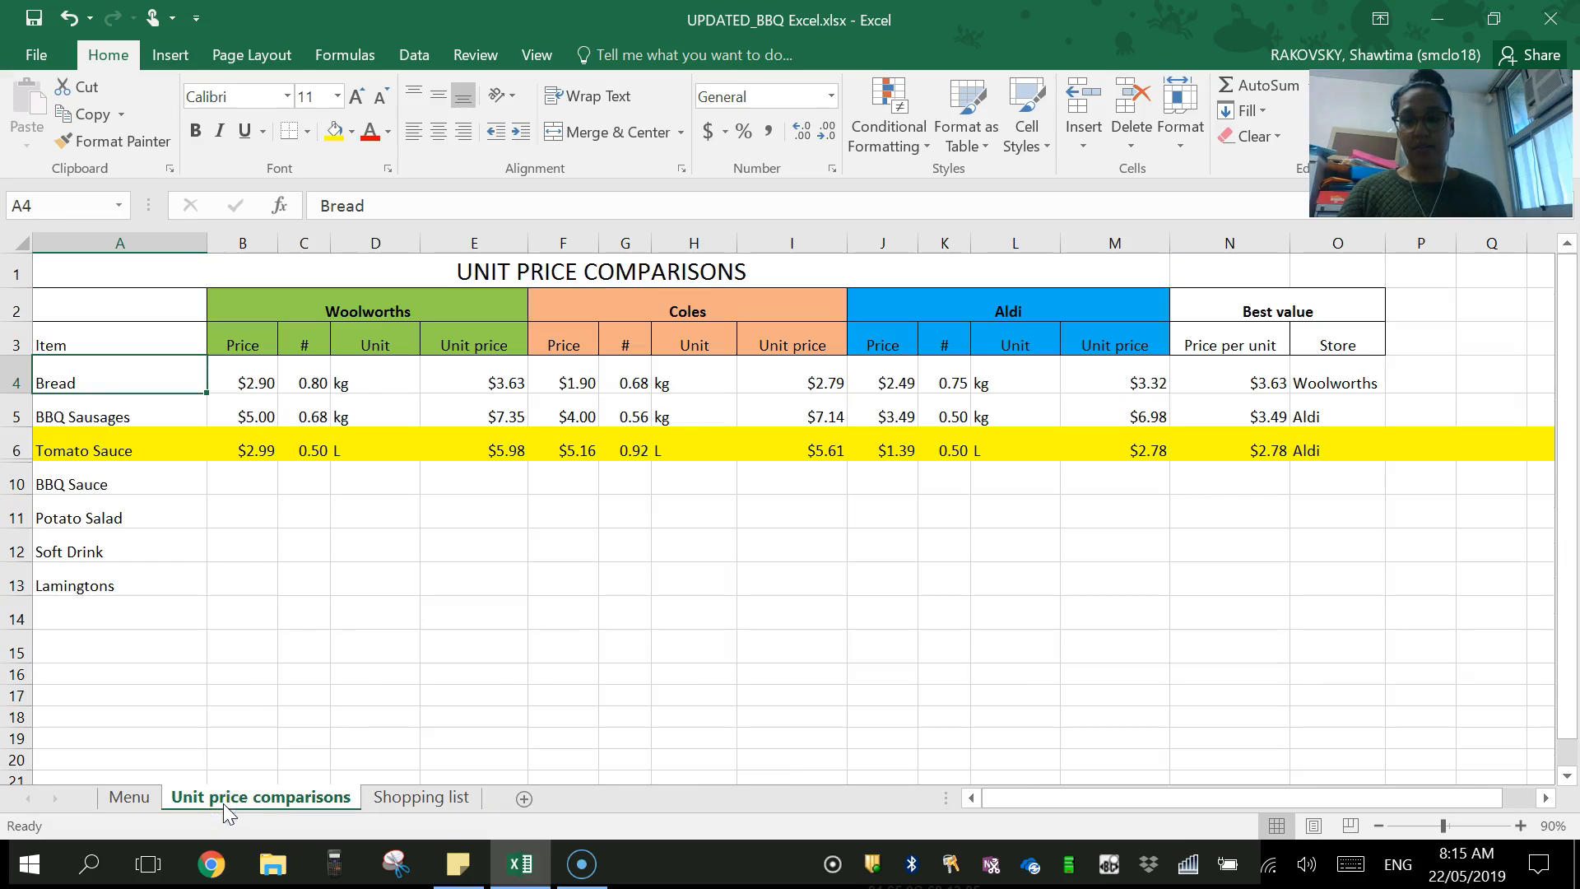
# - Inspect the Tomato Sauce item and the Woolworths prices for bread and tomato sauce
pyautogui.click(93, 437)
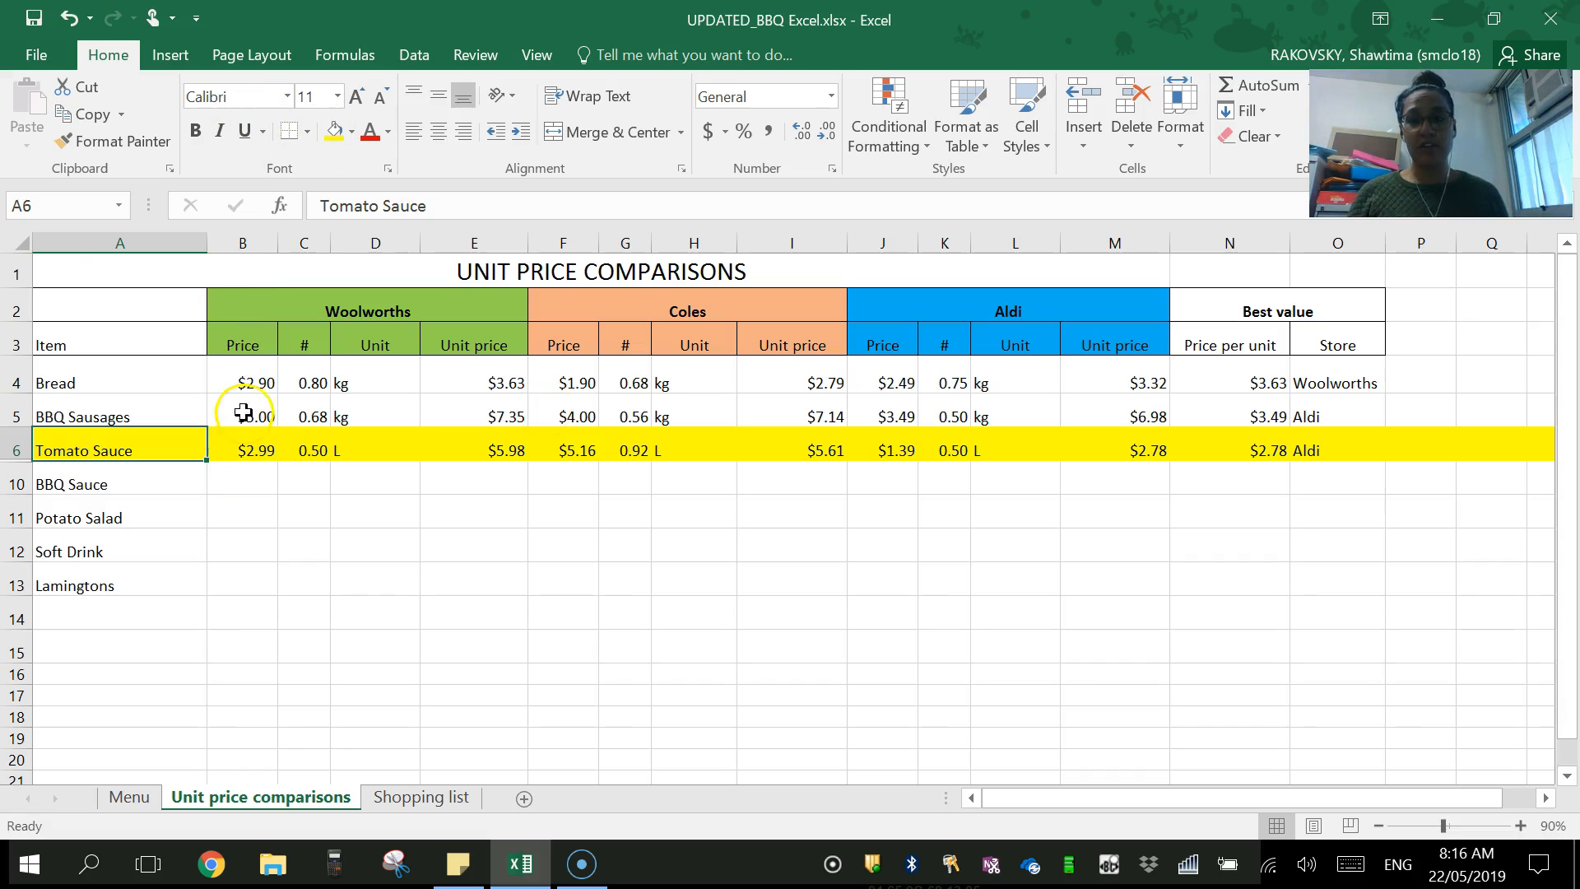
pyautogui.click(253, 381)
pyautogui.click(260, 447)
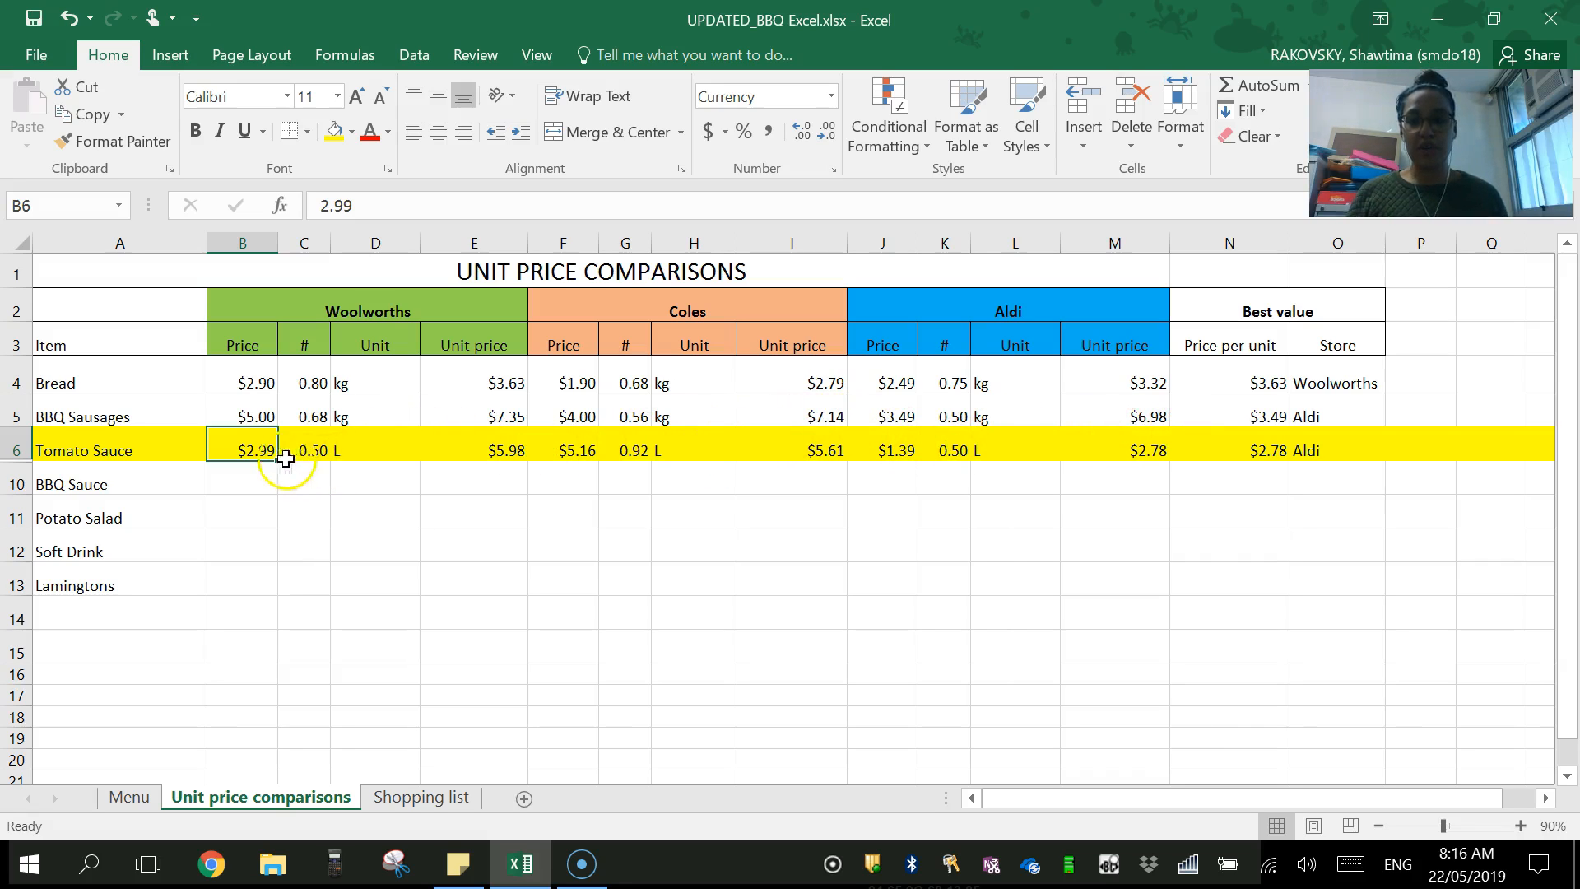
# - Inspect the Woolworths unit price column and the formula =B6/C6 for Tomato Sauce, leaving the formula as it is
pyautogui.click(503, 452)
pyautogui.moveTo(477, 372); pyautogui.dragTo(489, 629)
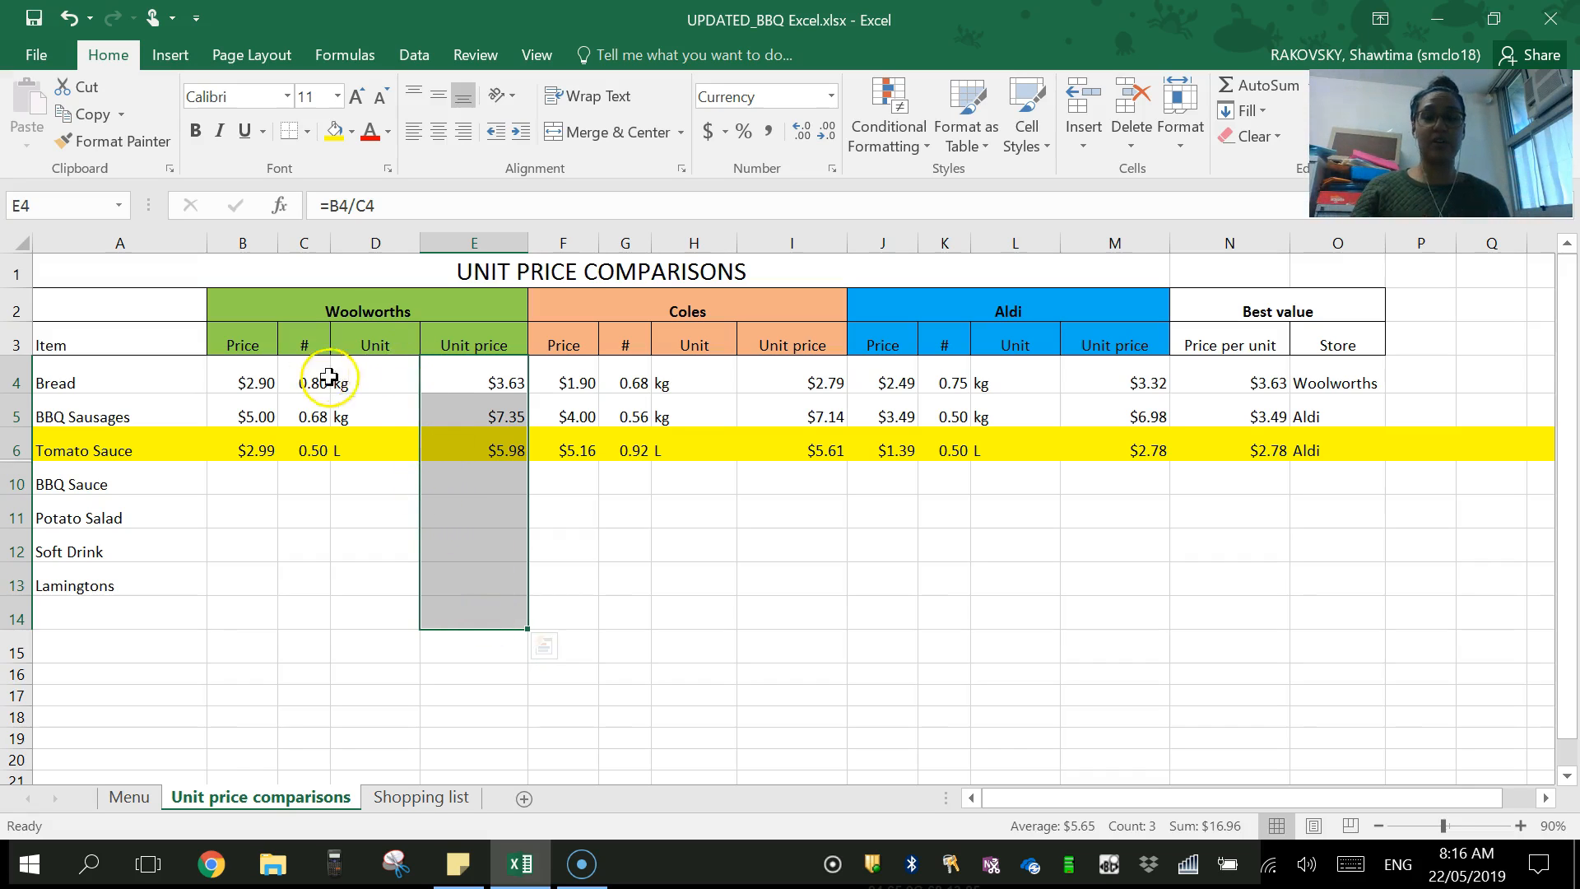
pyautogui.click(468, 440)
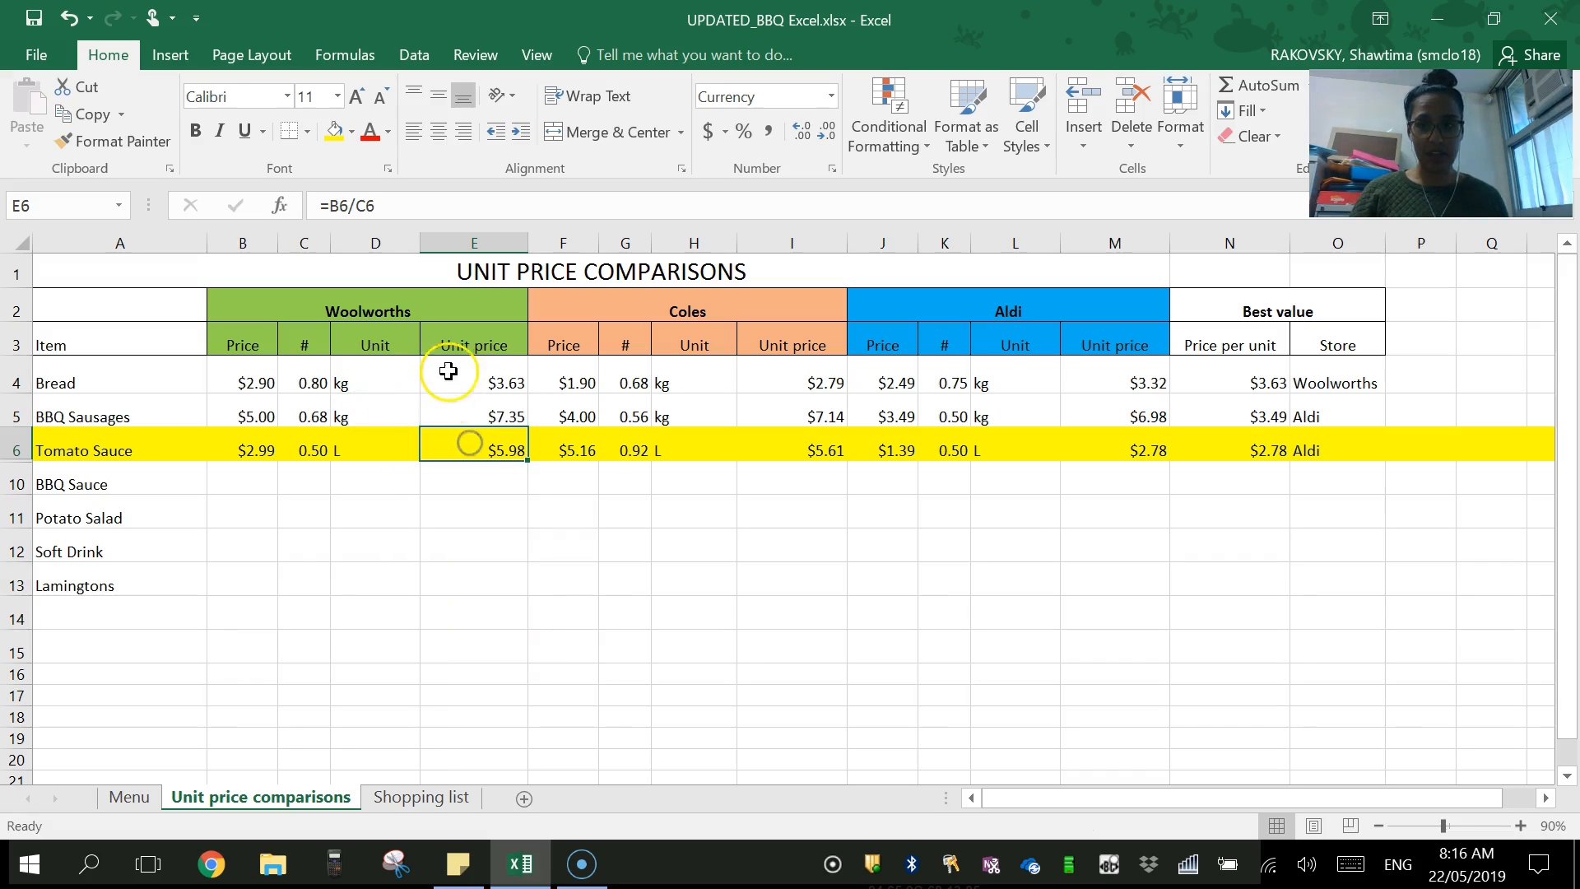
pyautogui.doubleClick(459, 444)
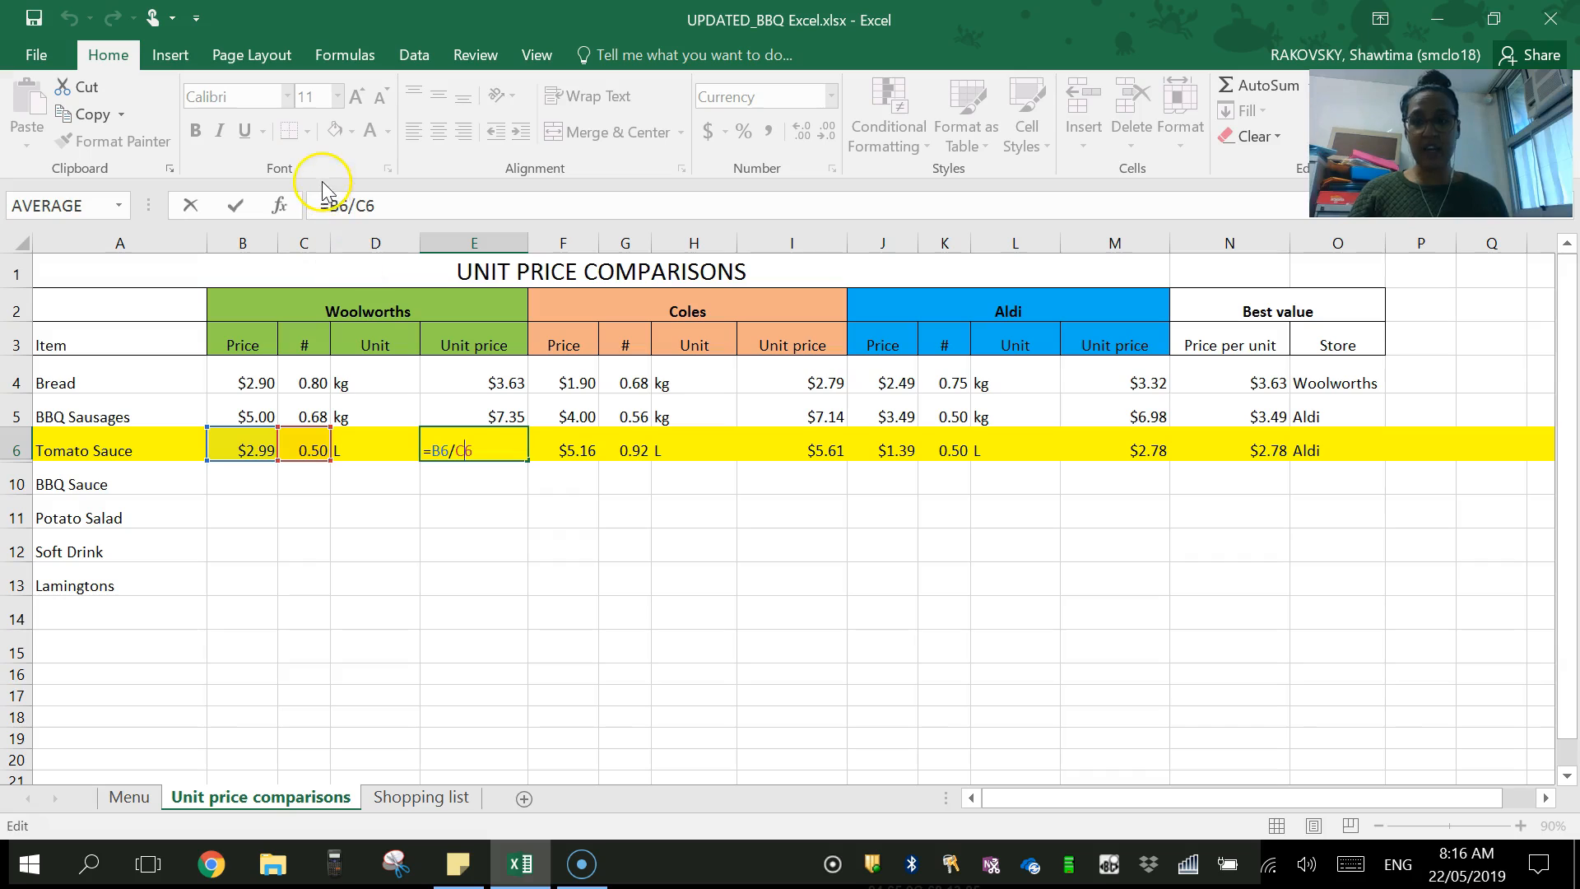
pyautogui.click(354, 206)
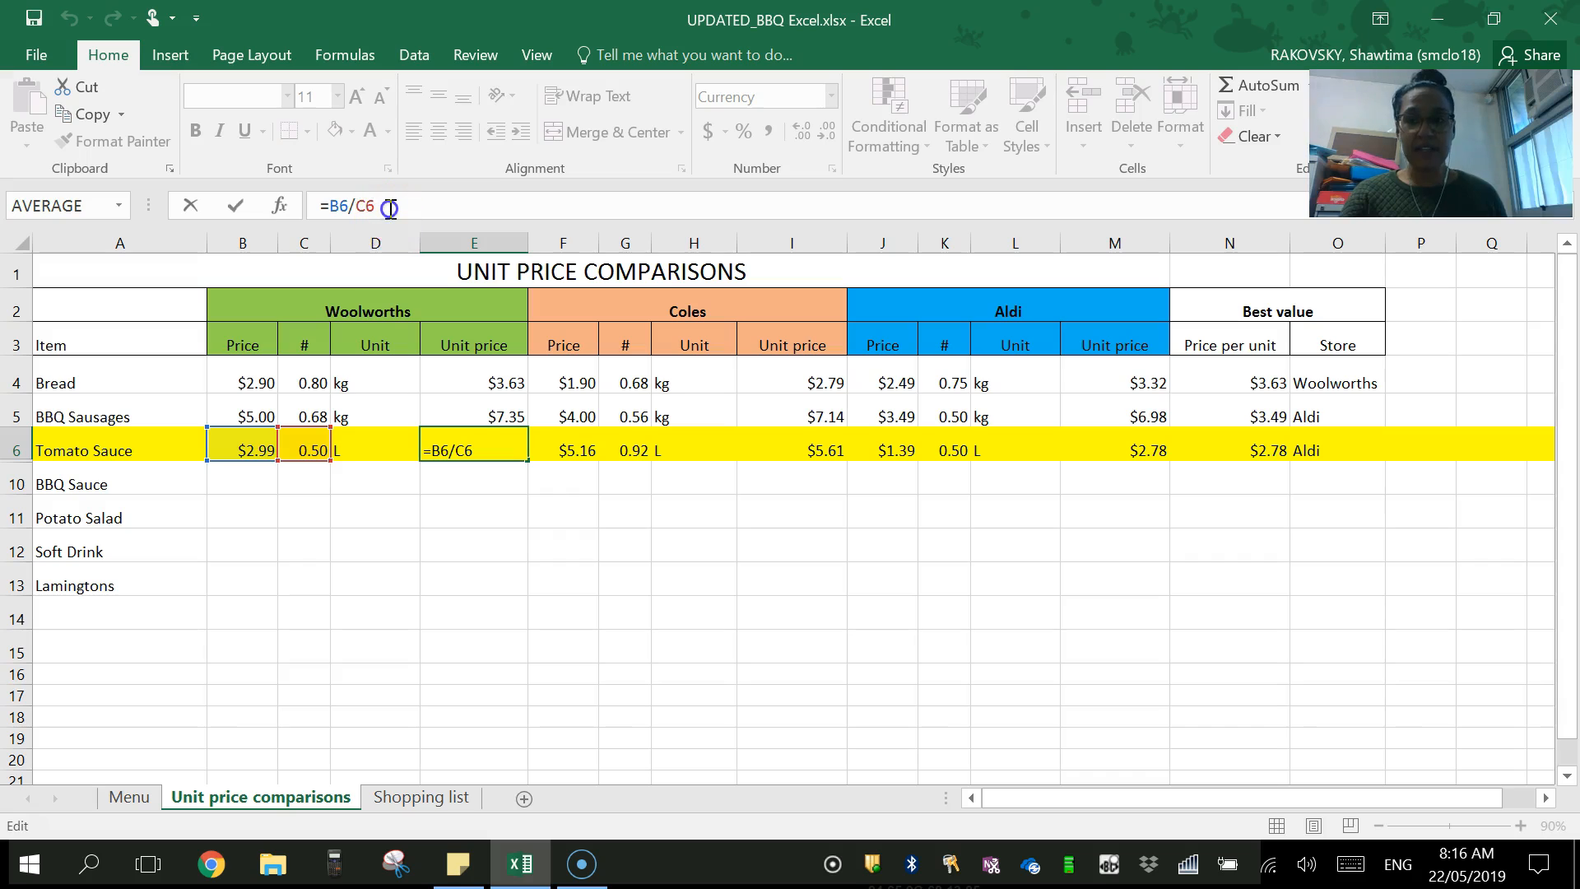
pyautogui.press('Return')
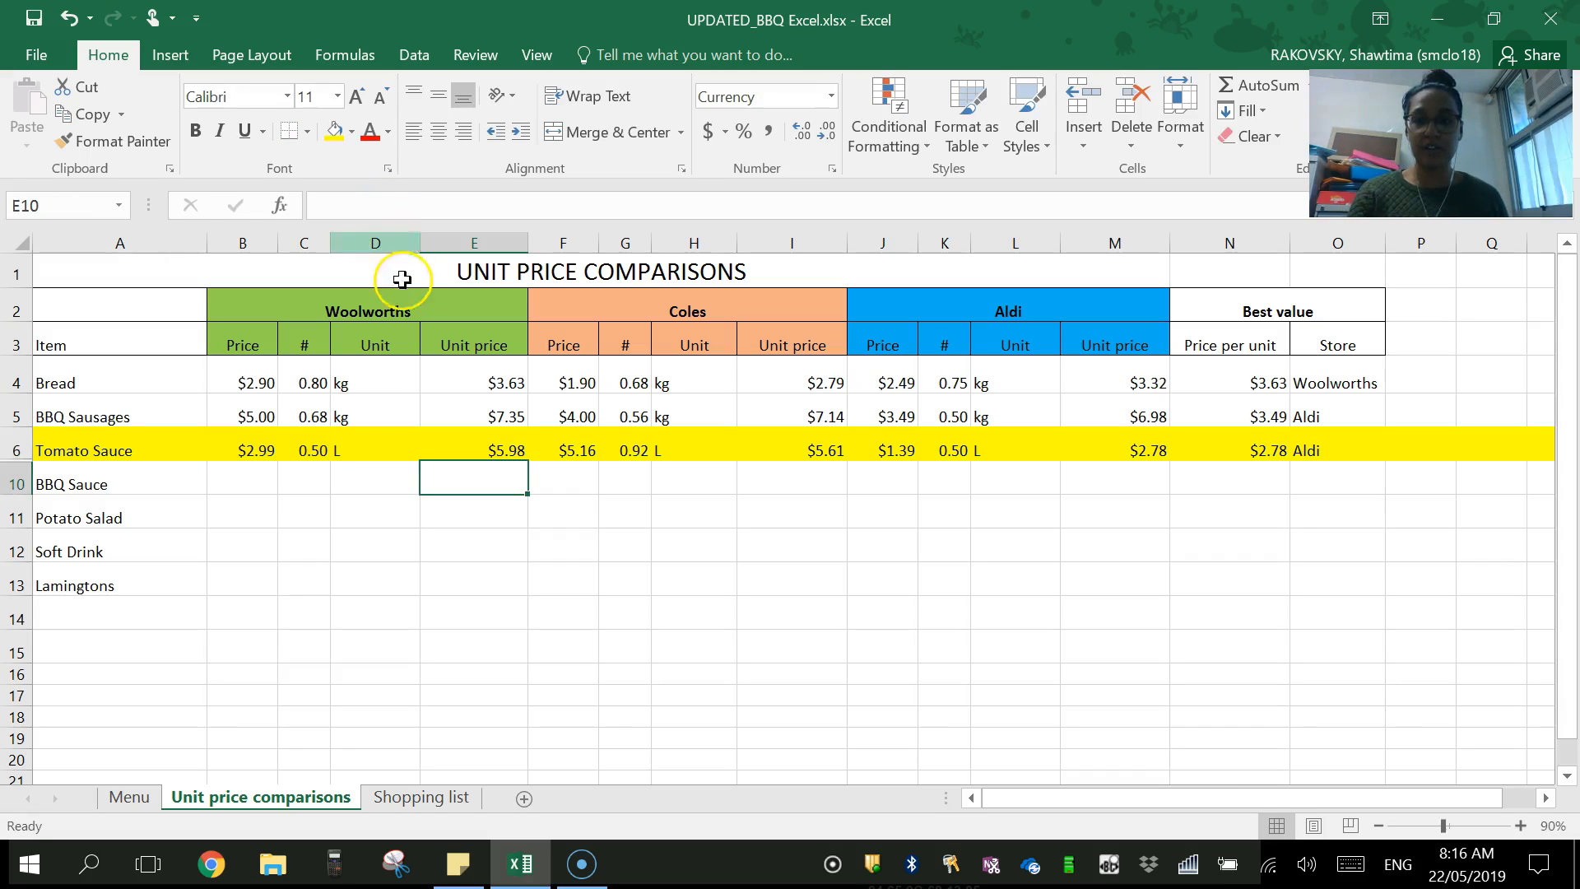
# - Enter the Woolworths details for BBQ Sauce in row 10: price 2, quantity 0.5 and unit L
pyautogui.click(223, 503)
pyautogui.click(236, 486)
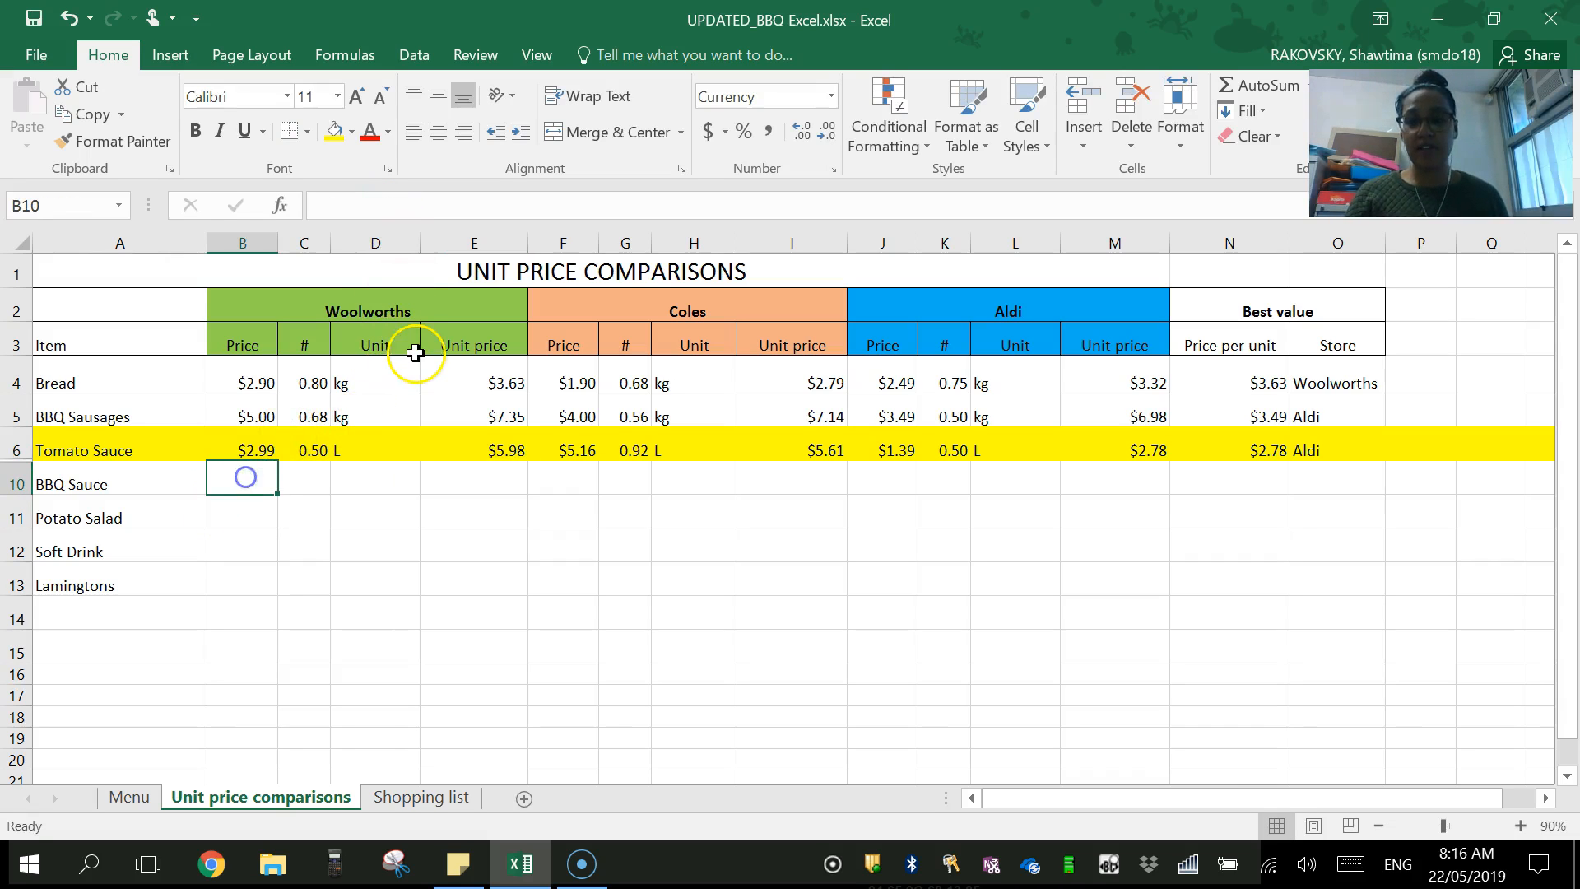
pyautogui.write('2')
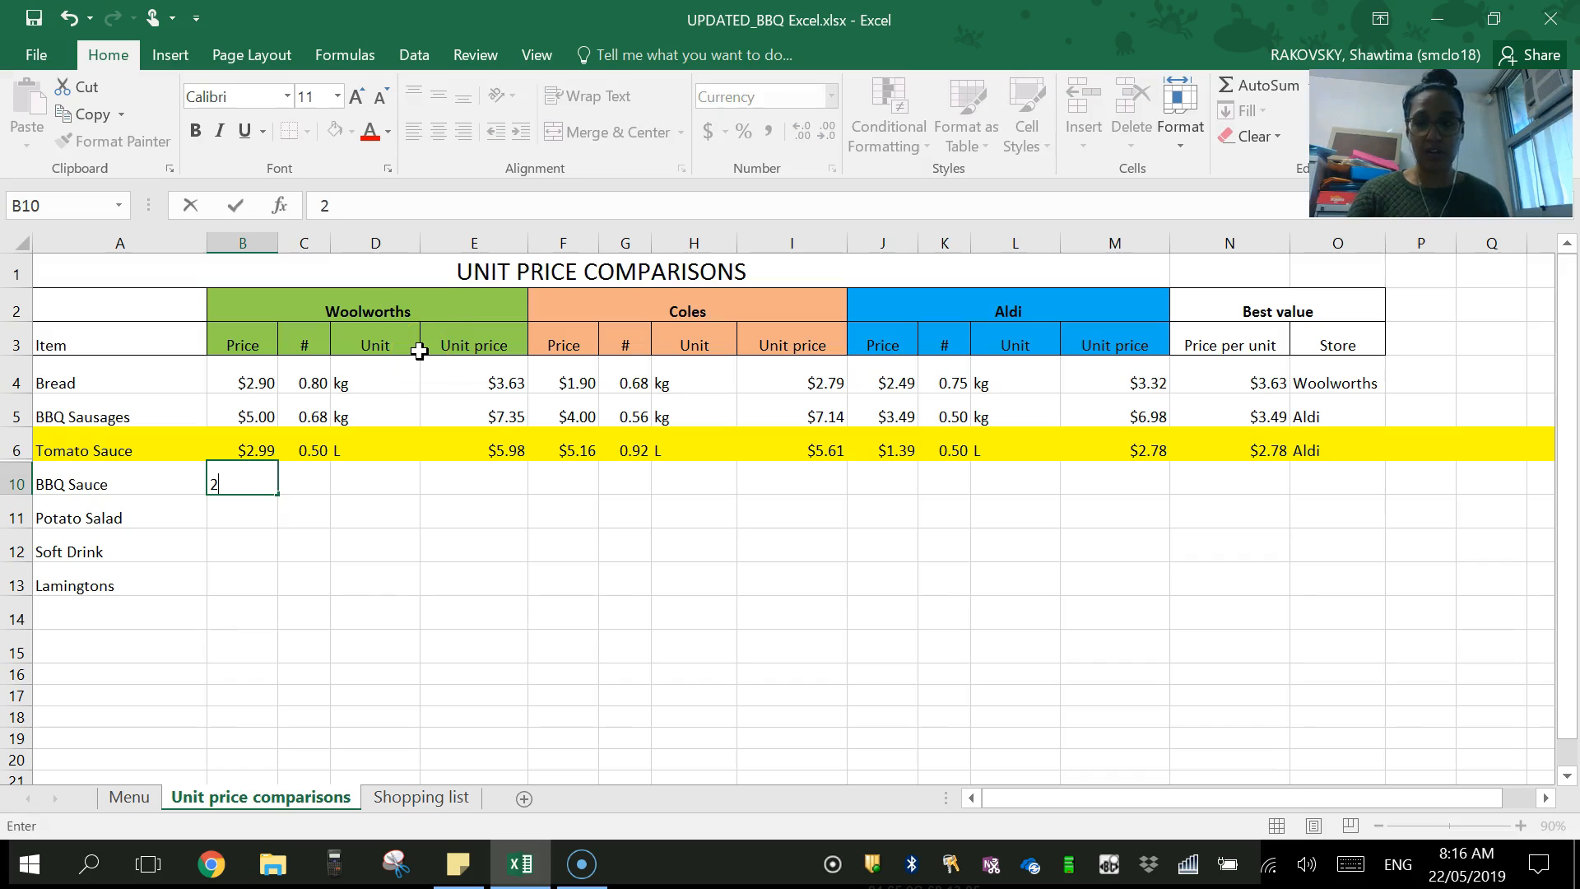
pyautogui.click(318, 482)
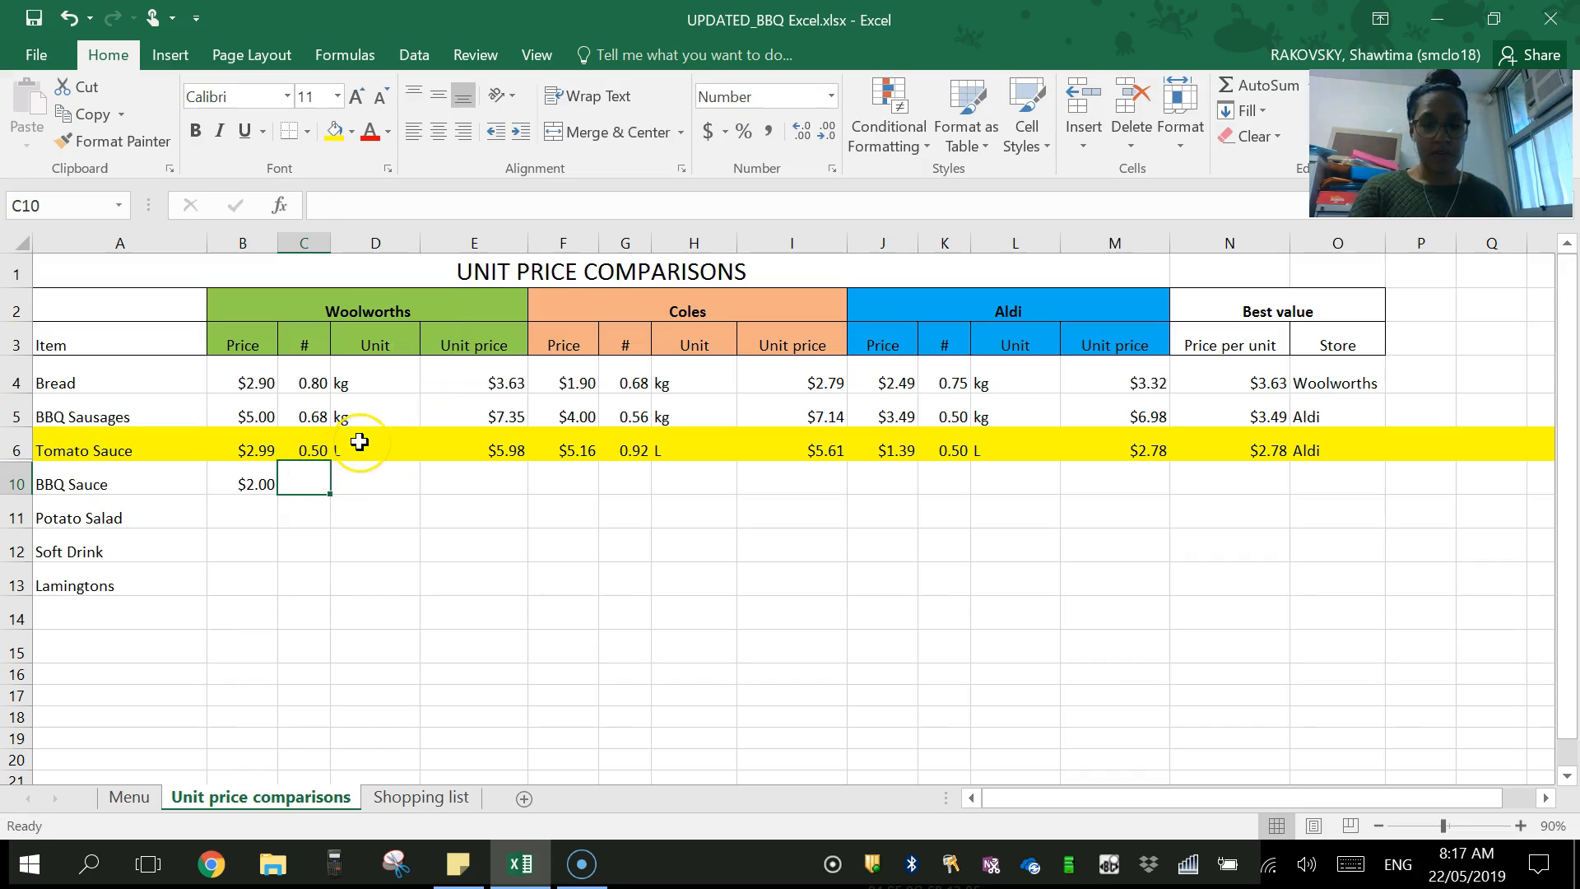
pyautogui.write('0.5')
pyautogui.click(343, 481)
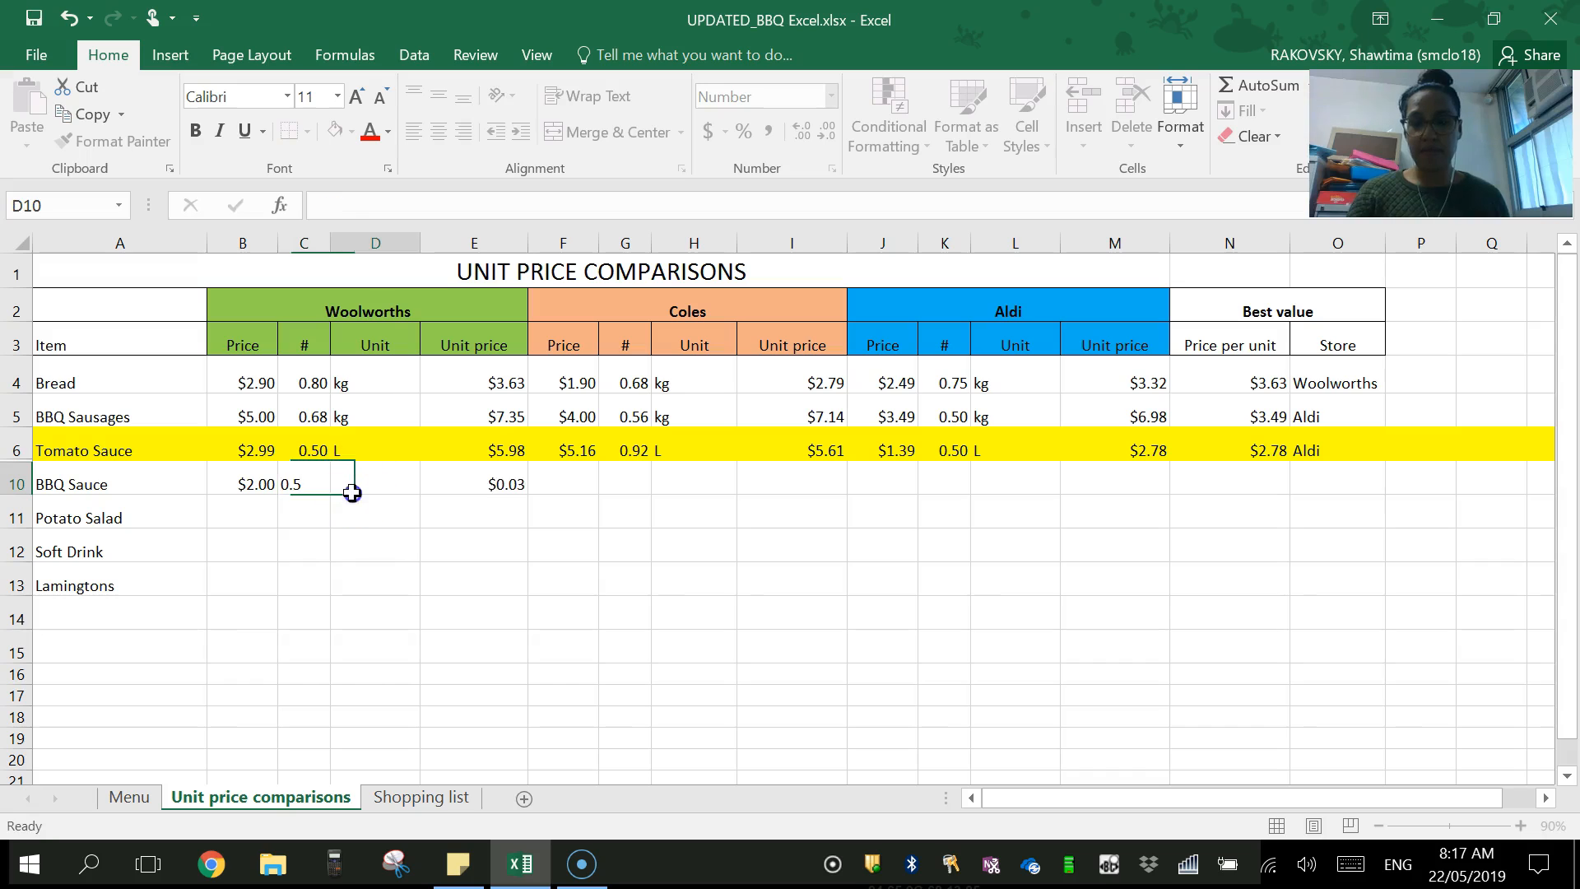
pyautogui.write('L')
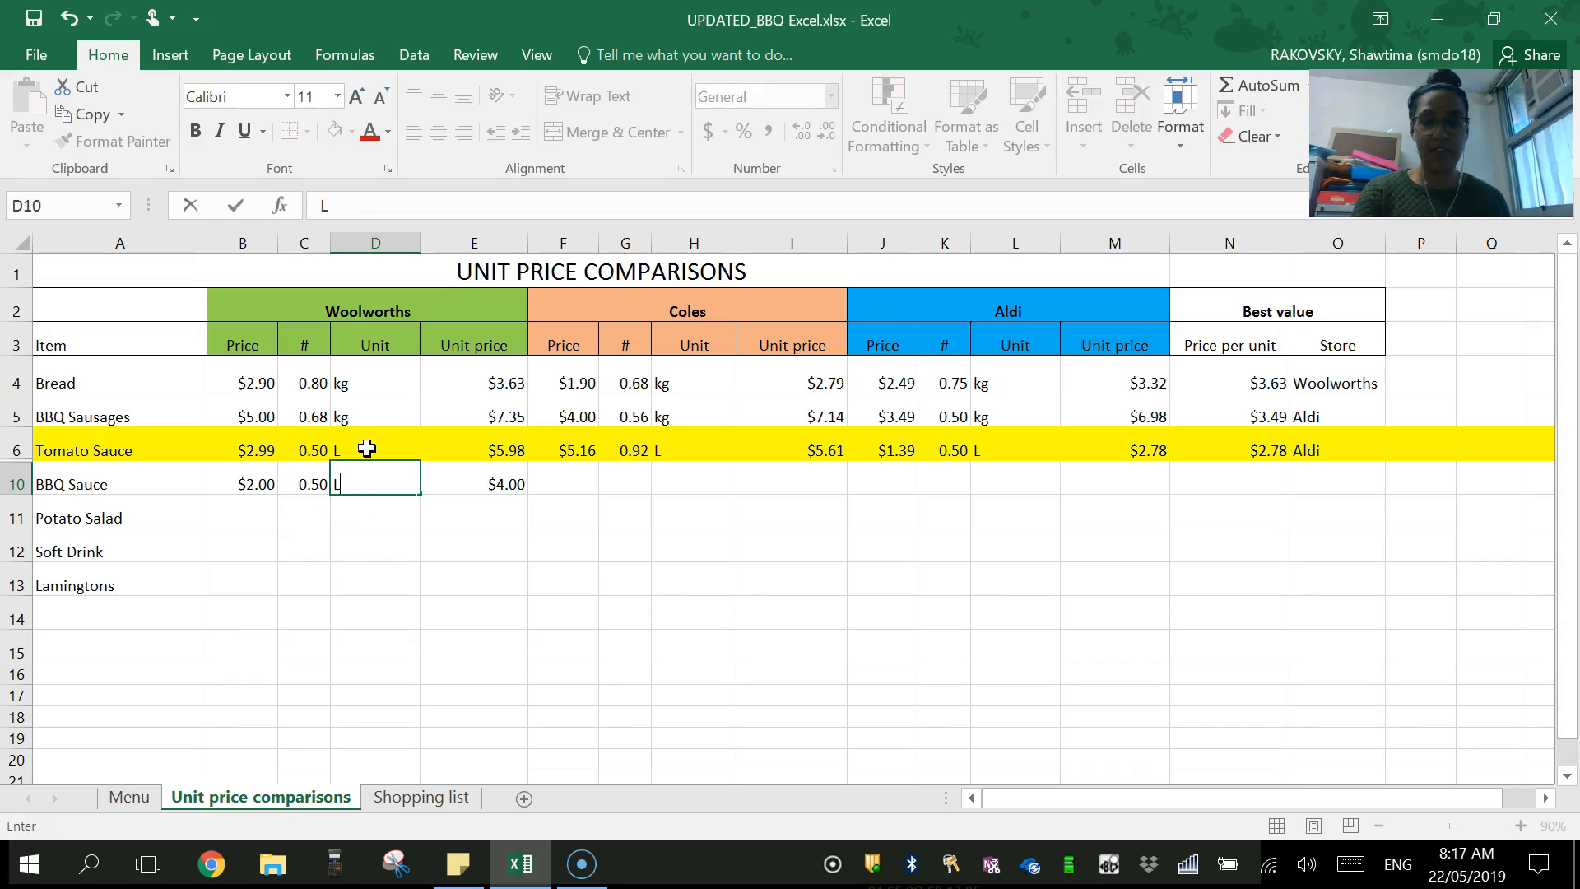
pyautogui.click(445, 481)
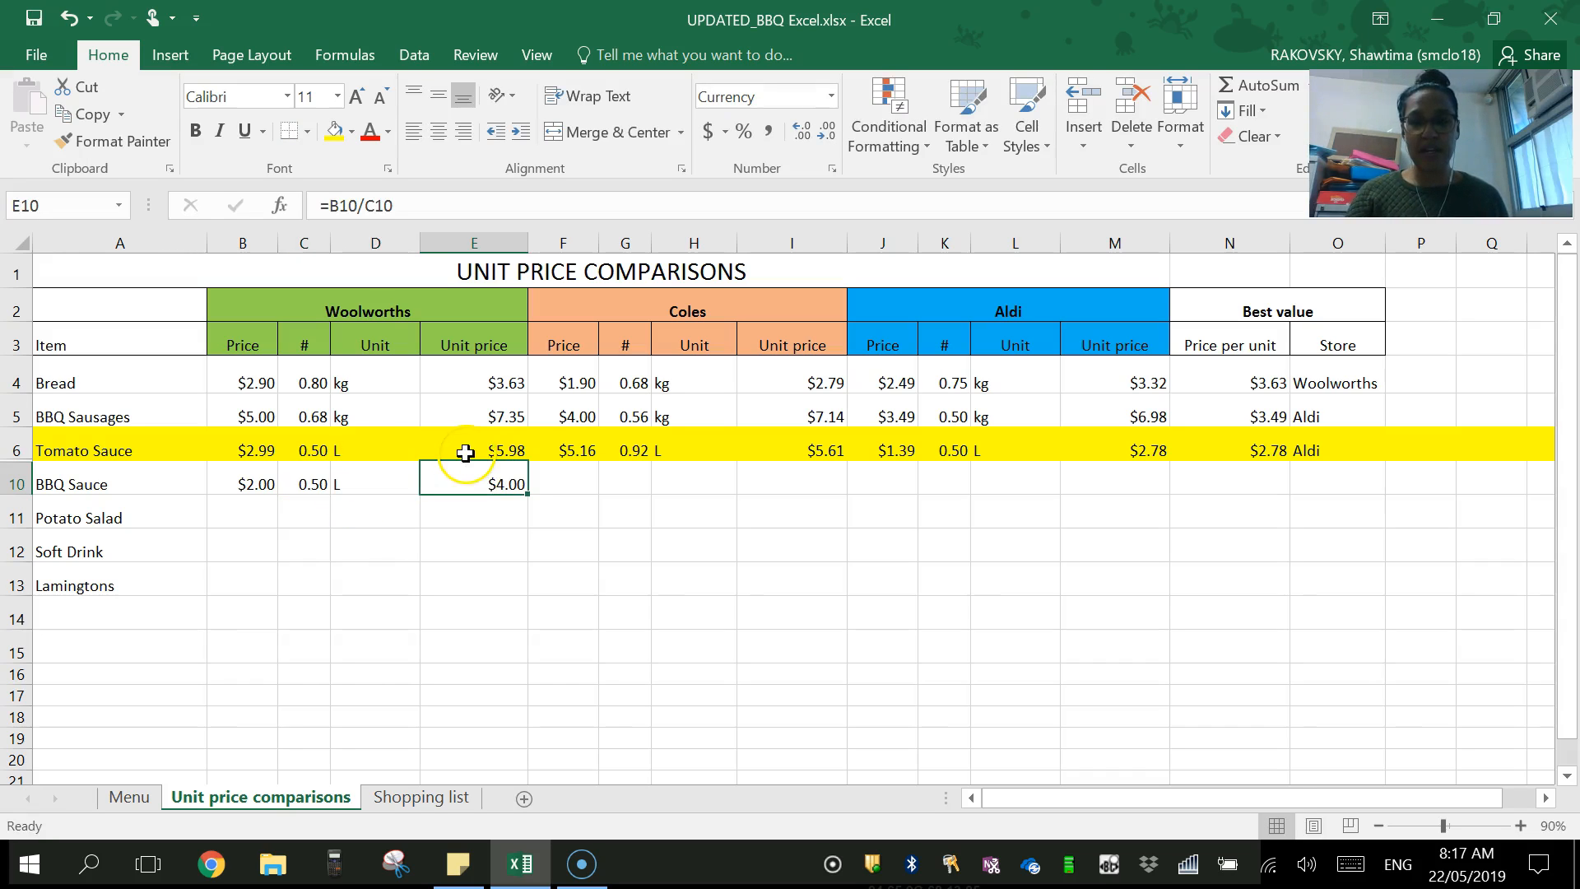
# - Compare the Woolworths unit price formulas for Tomato Sauce in E6 and BBQ Sauce in E10
pyautogui.click(467, 450)
pyautogui.click(469, 479)
pyautogui.click(483, 480)
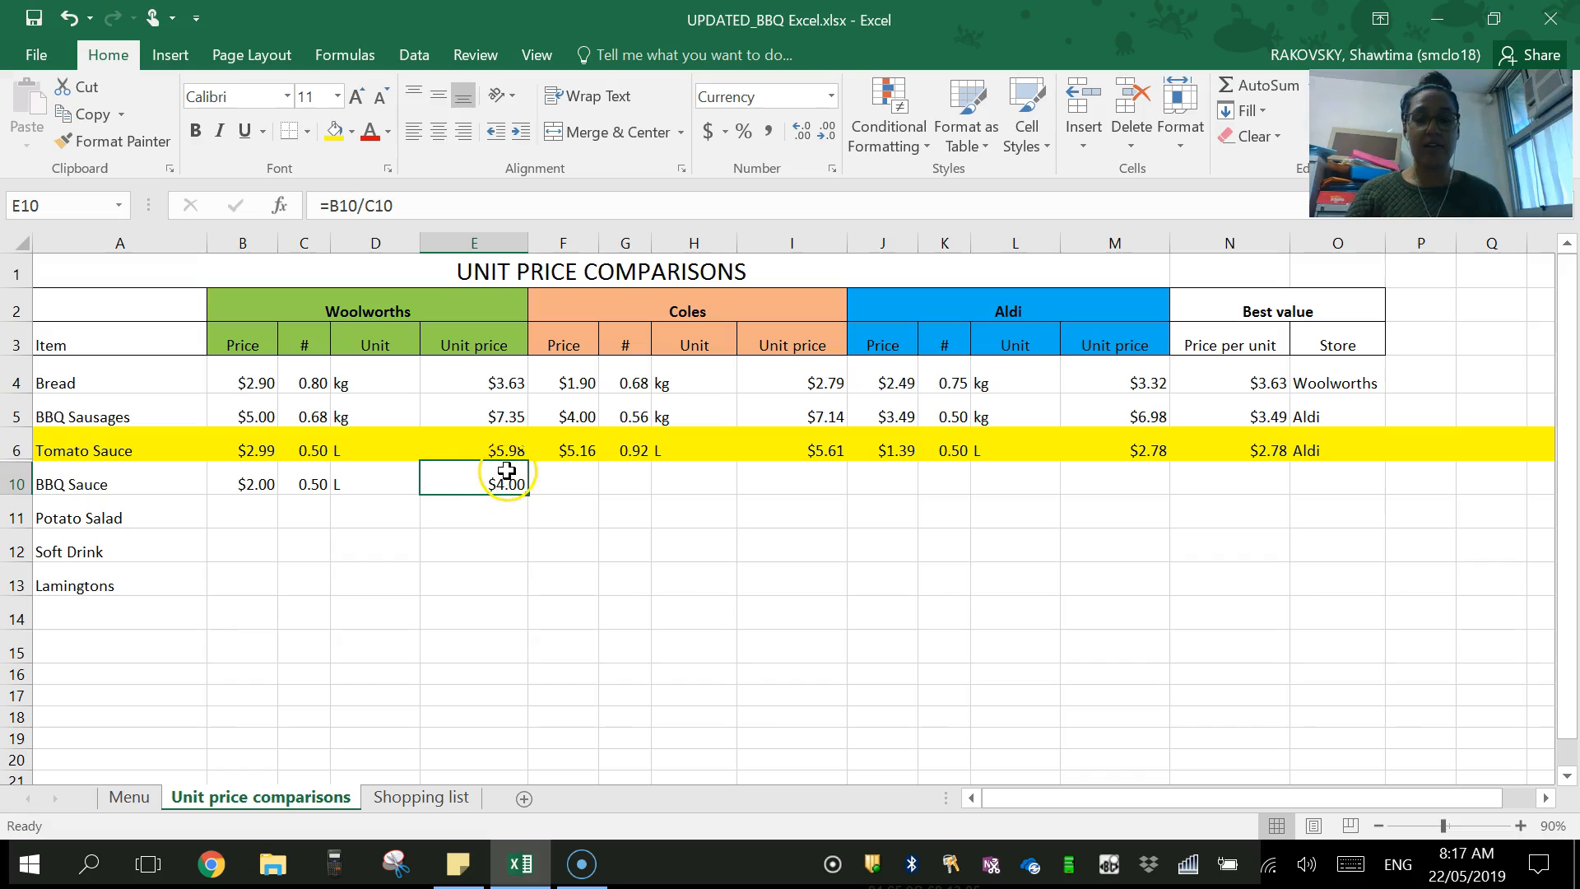
# - Enter the Coles details for BBQ Sauce in row 10: price 3.45, quantity .5 and unit L
pyautogui.click(567, 480)
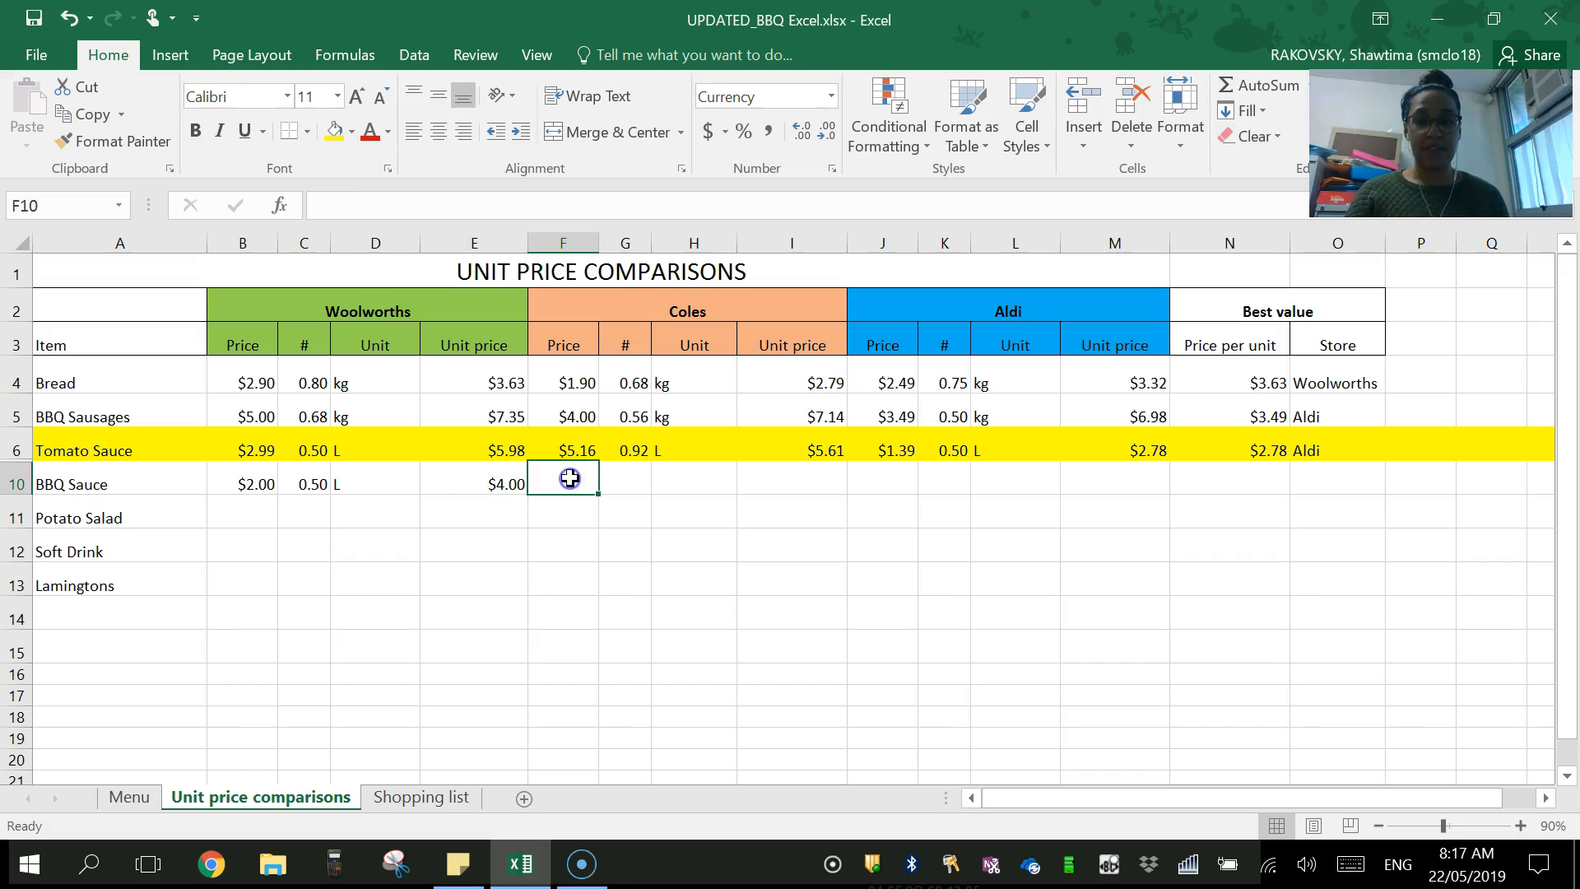
pyautogui.write('3.45')
pyautogui.click(616, 473)
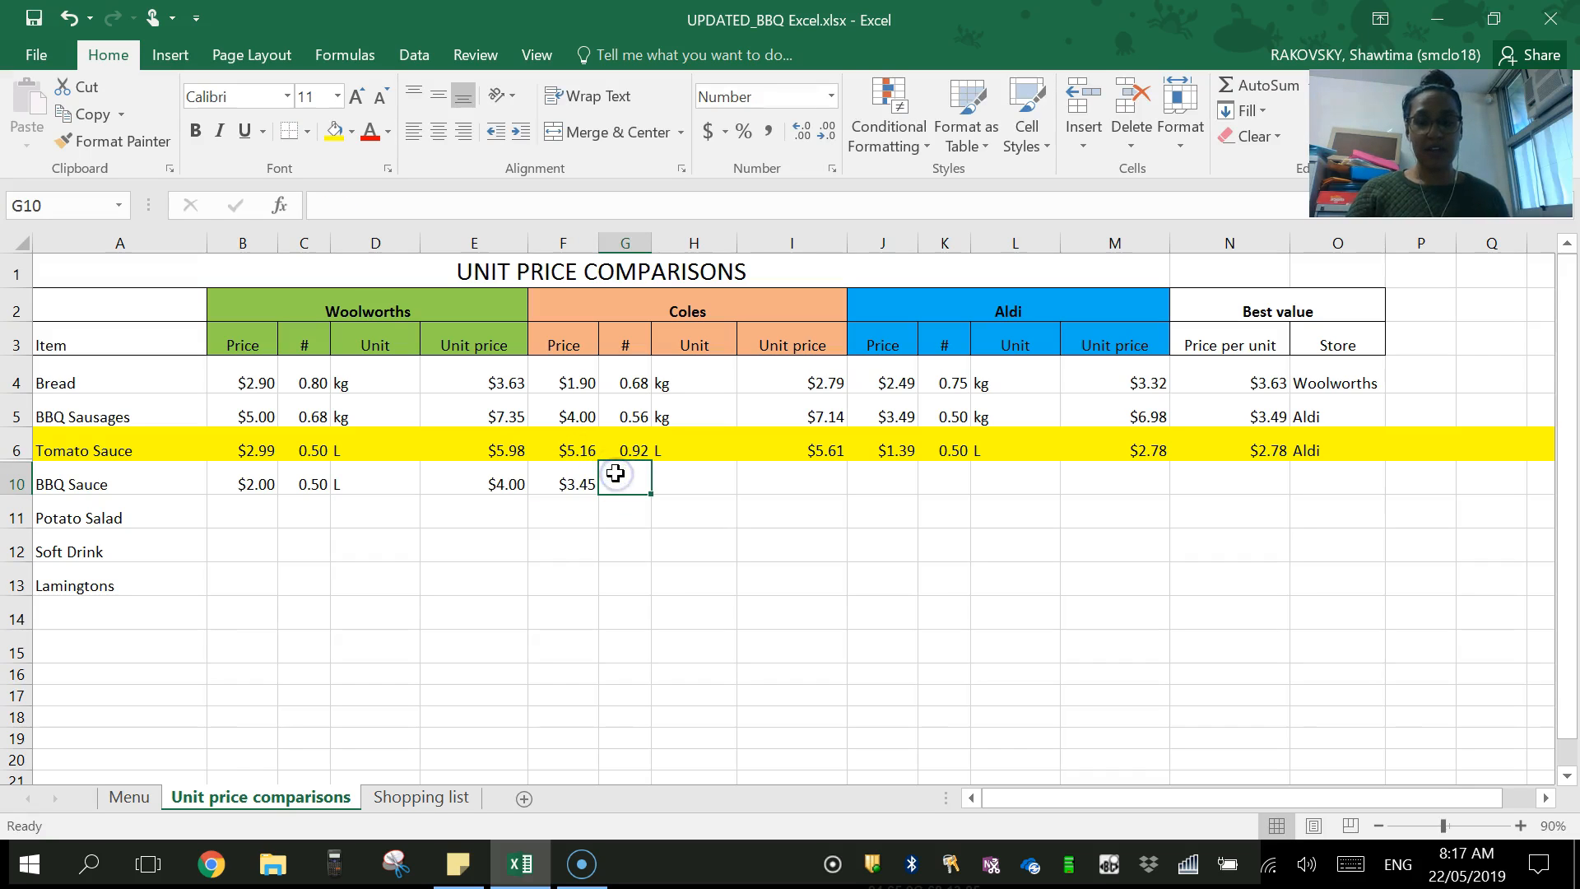
pyautogui.write('.5')
pyautogui.click(777, 484)
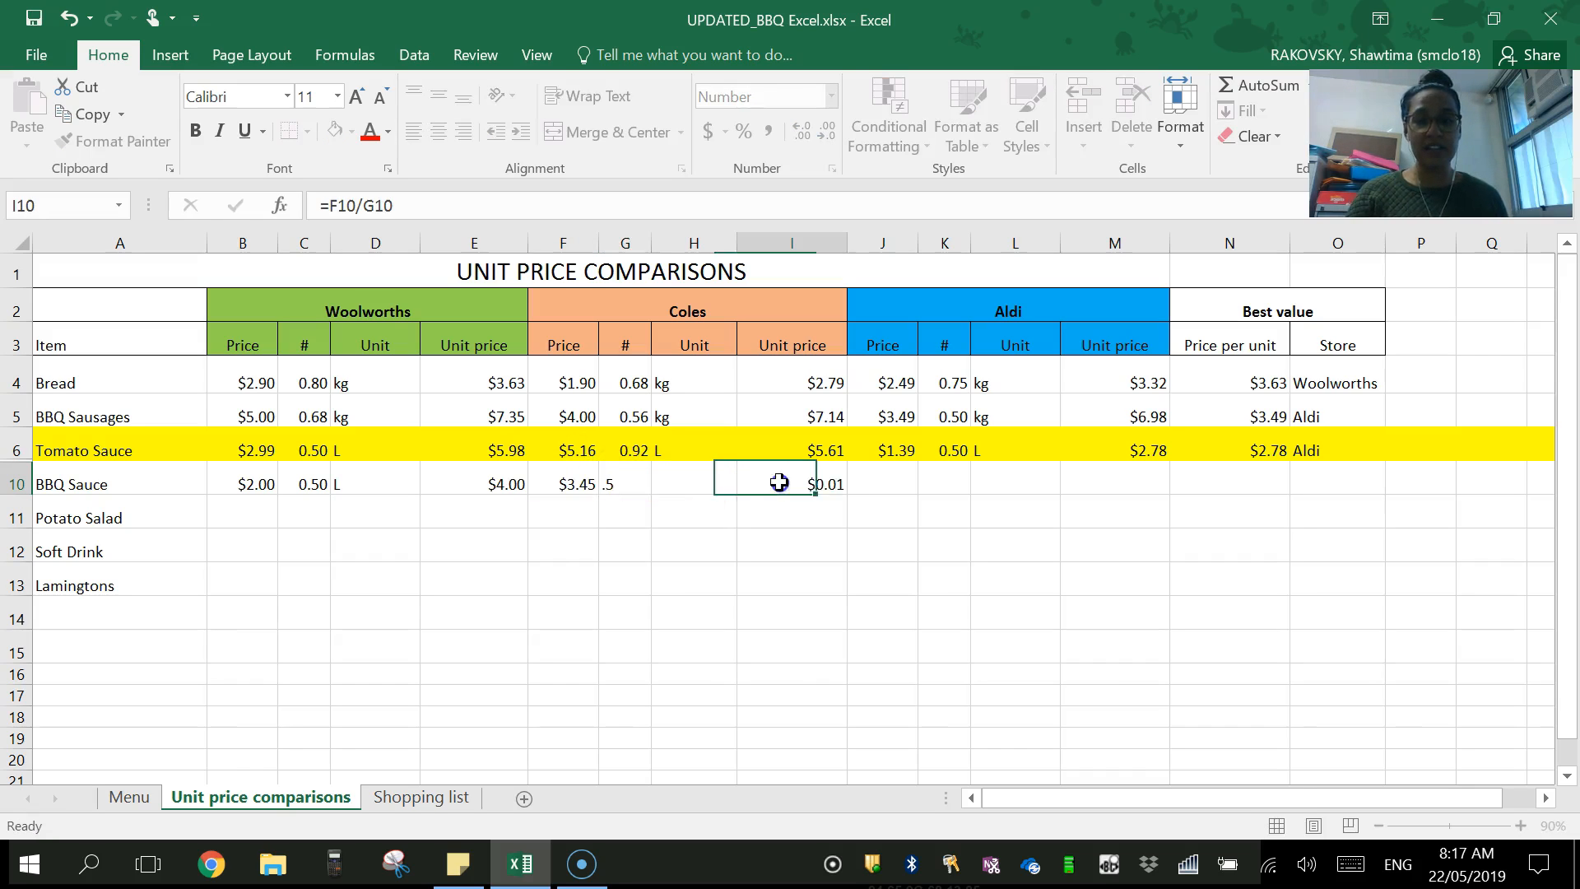
pyautogui.click(705, 484)
pyautogui.write('L')
pyautogui.click(772, 481)
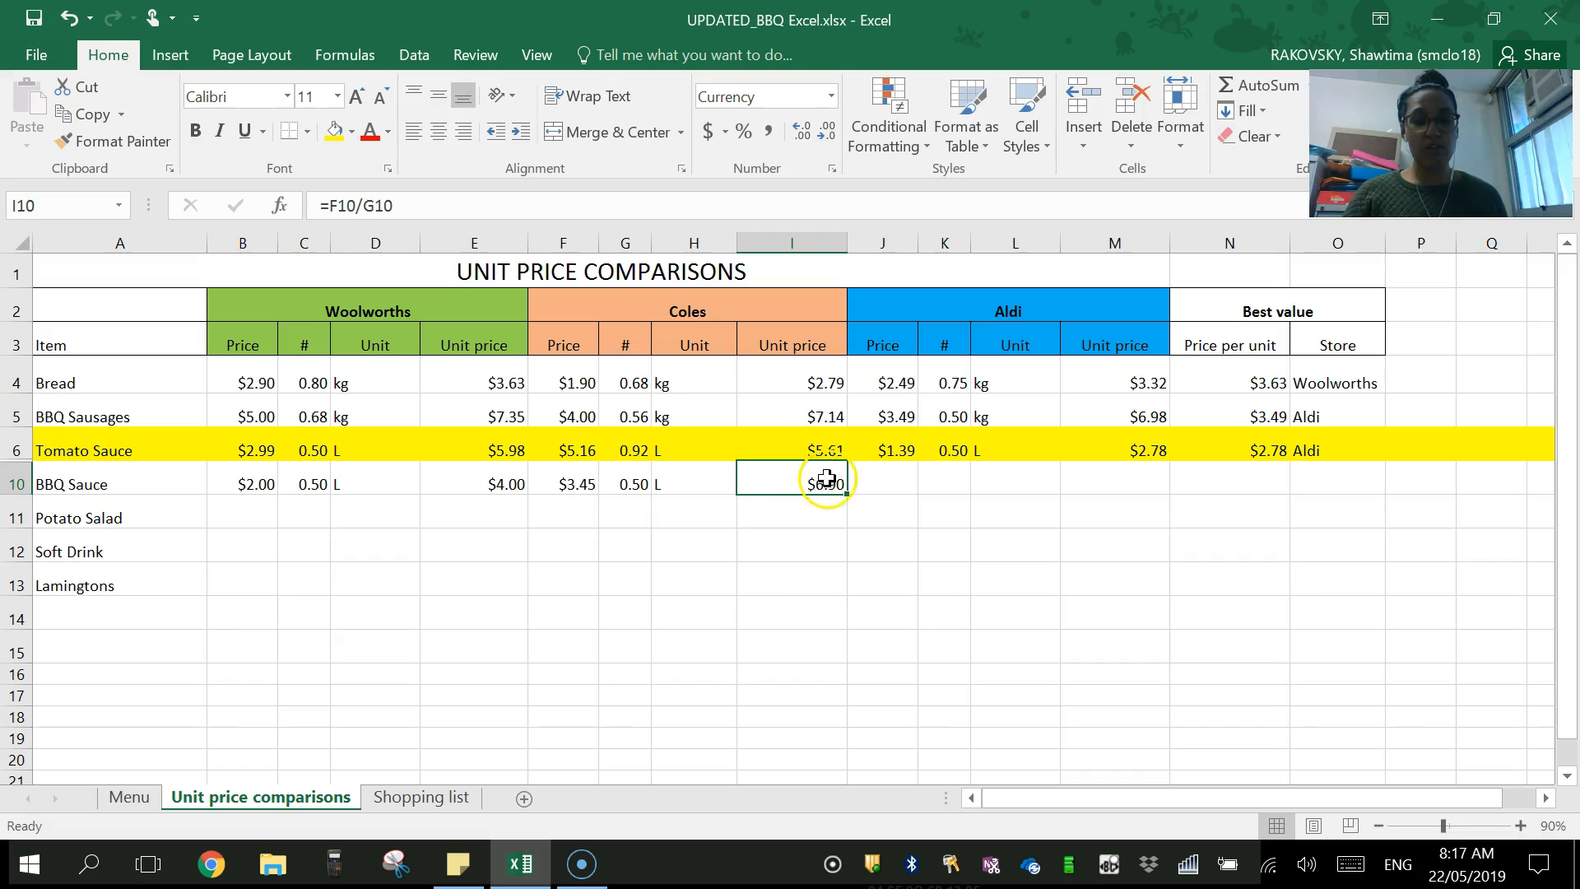
# - Fill the Coles and Woolworths unit price formulas from I10 and E10 down to row 15
pyautogui.click(835, 511)
pyautogui.click(836, 474)
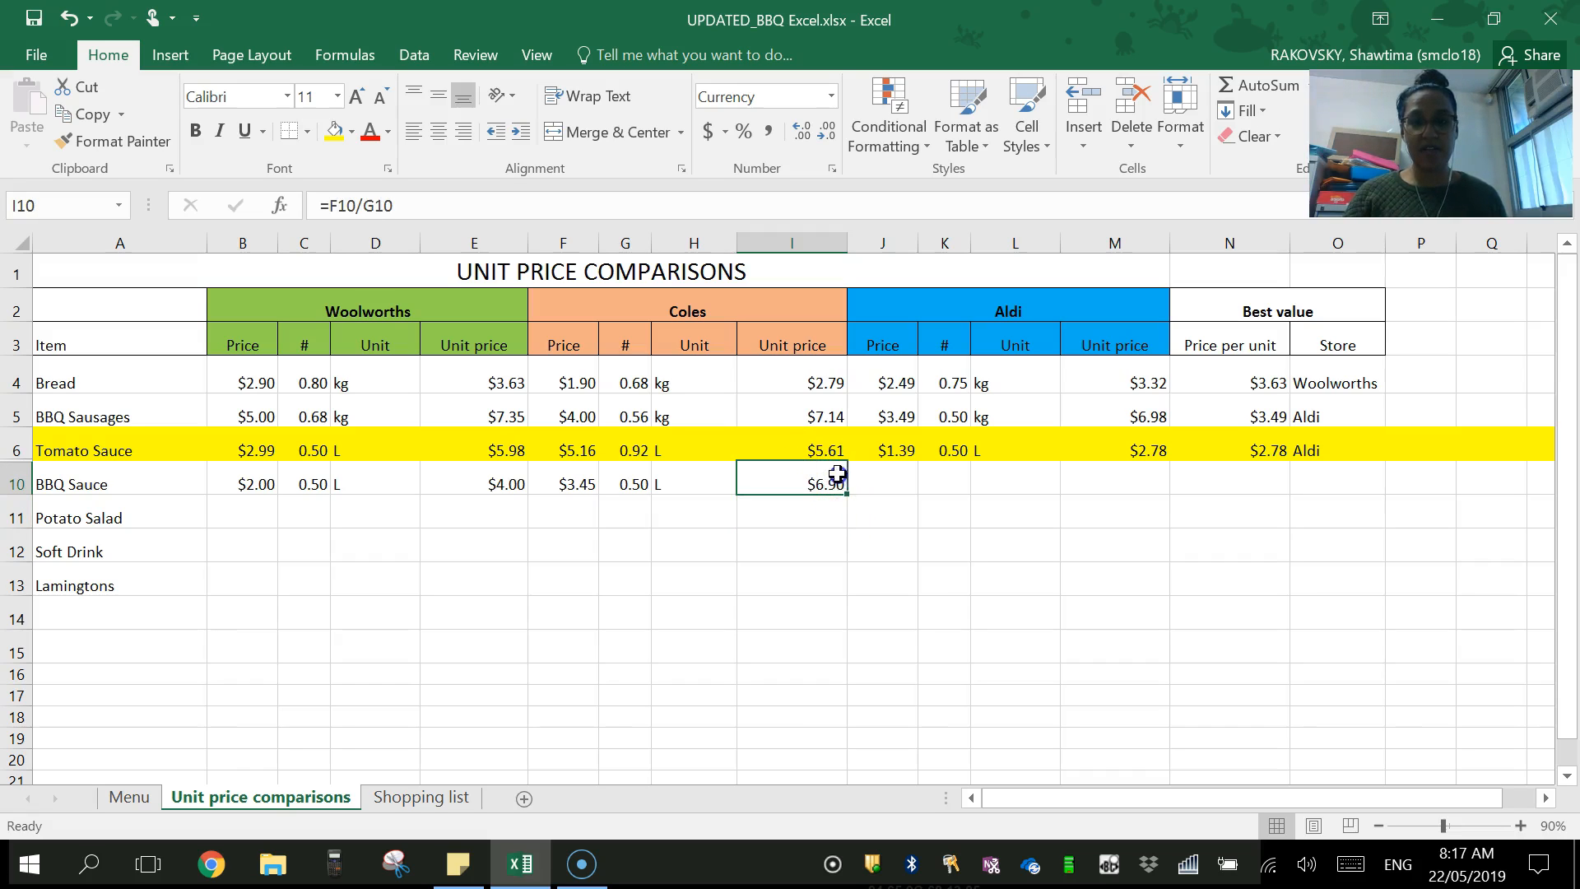
pyautogui.moveTo(846, 496); pyautogui.dragTo(840, 667)
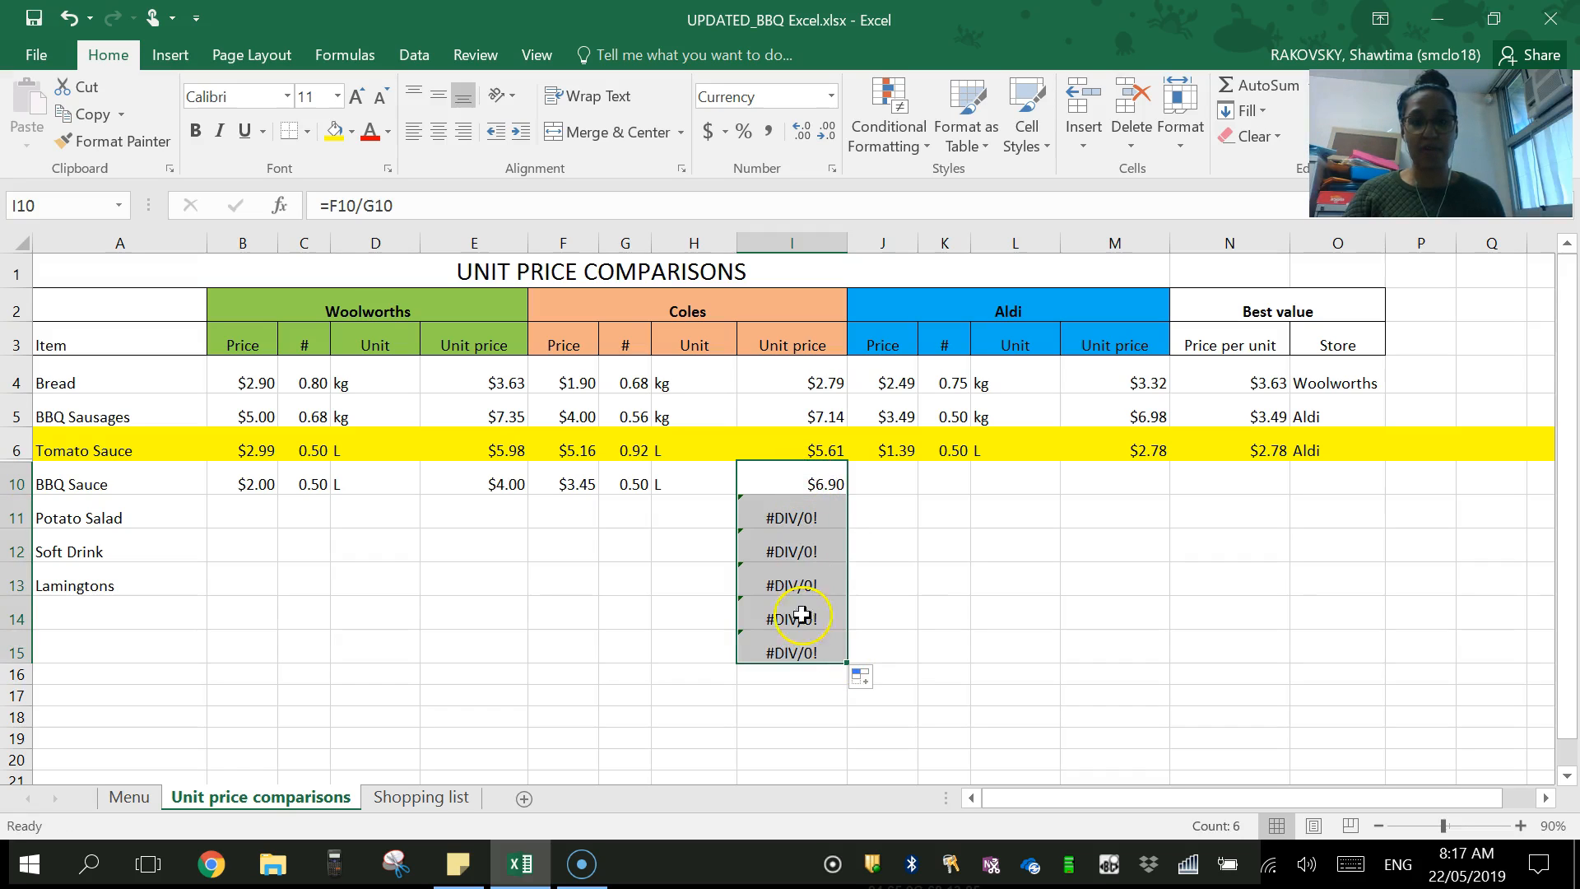
pyautogui.click(500, 480)
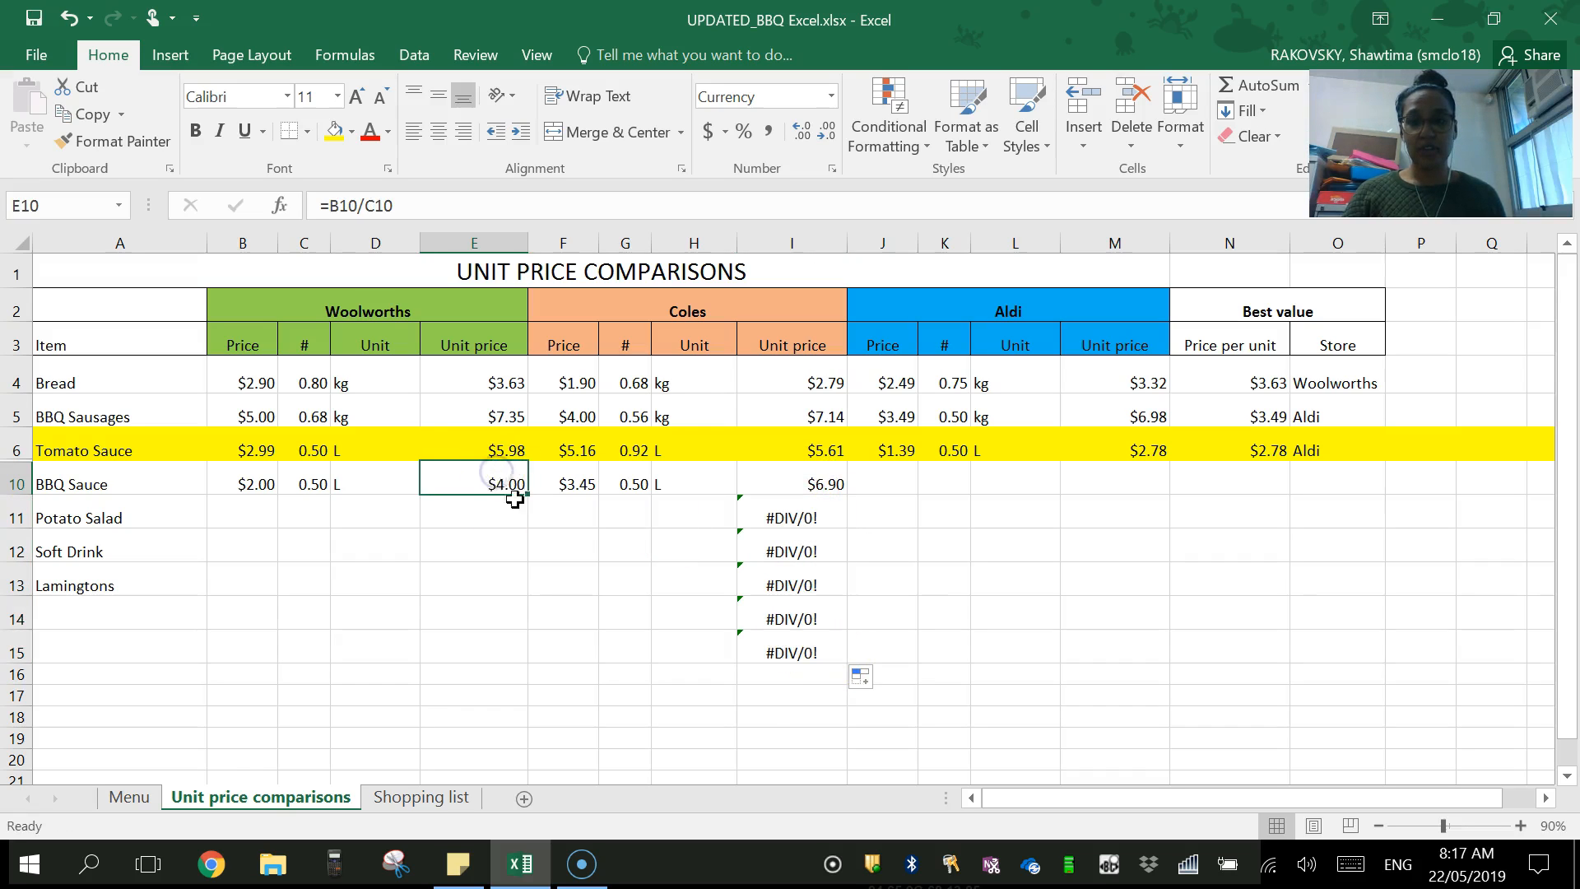
pyautogui.moveTo(529, 490); pyautogui.dragTo(515, 659)
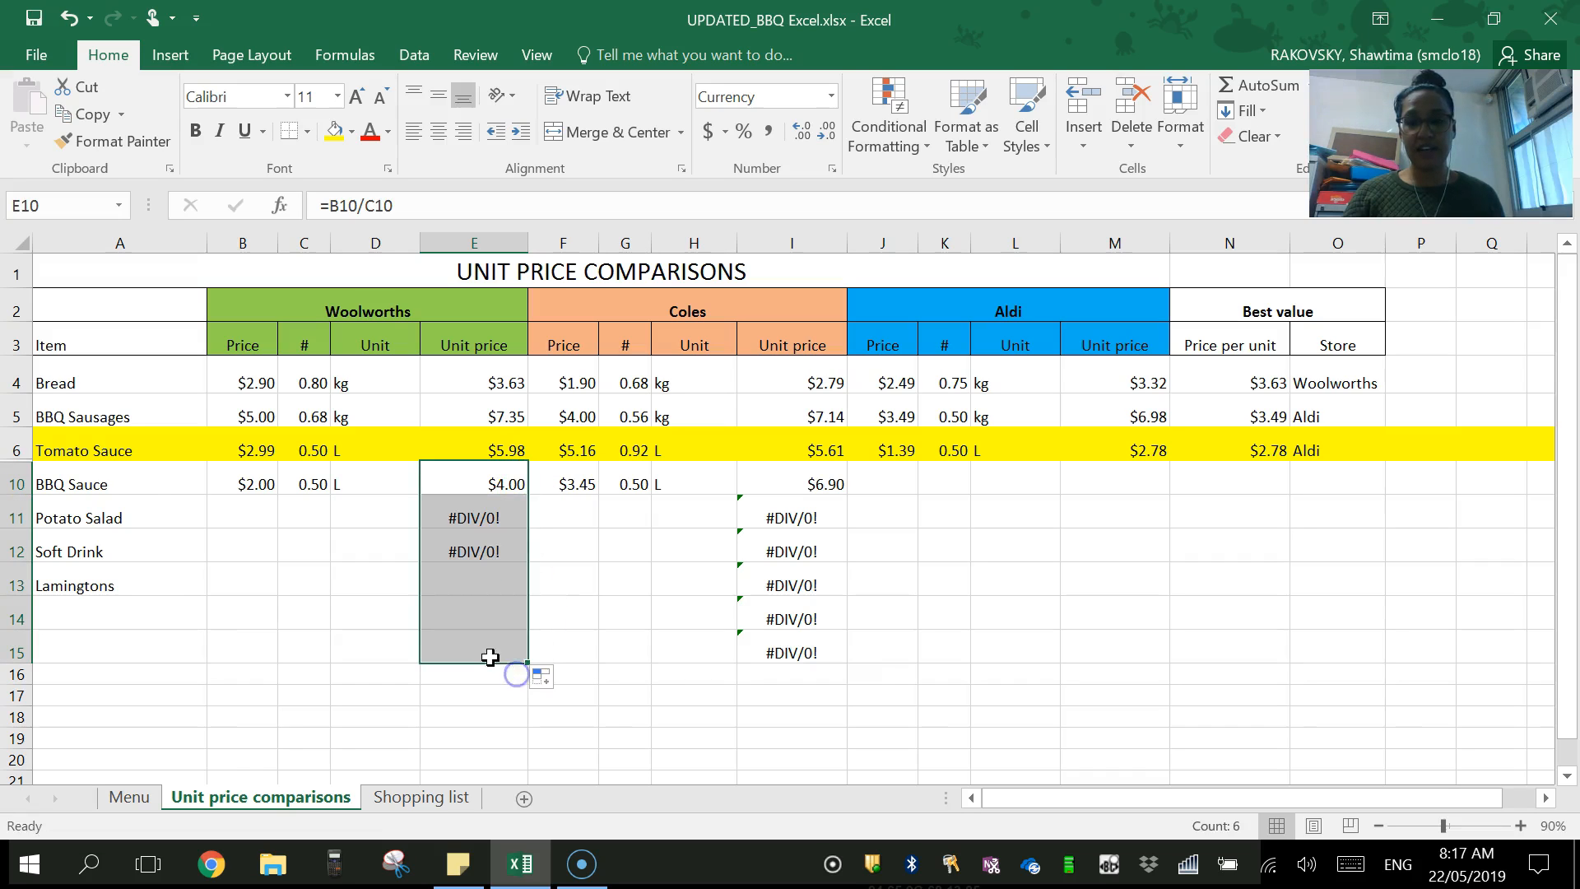
# - Enter the Woolworths details for Lamingtons in row 13: price 5, quantity 12 and unit pieces
pyautogui.click(218, 575)
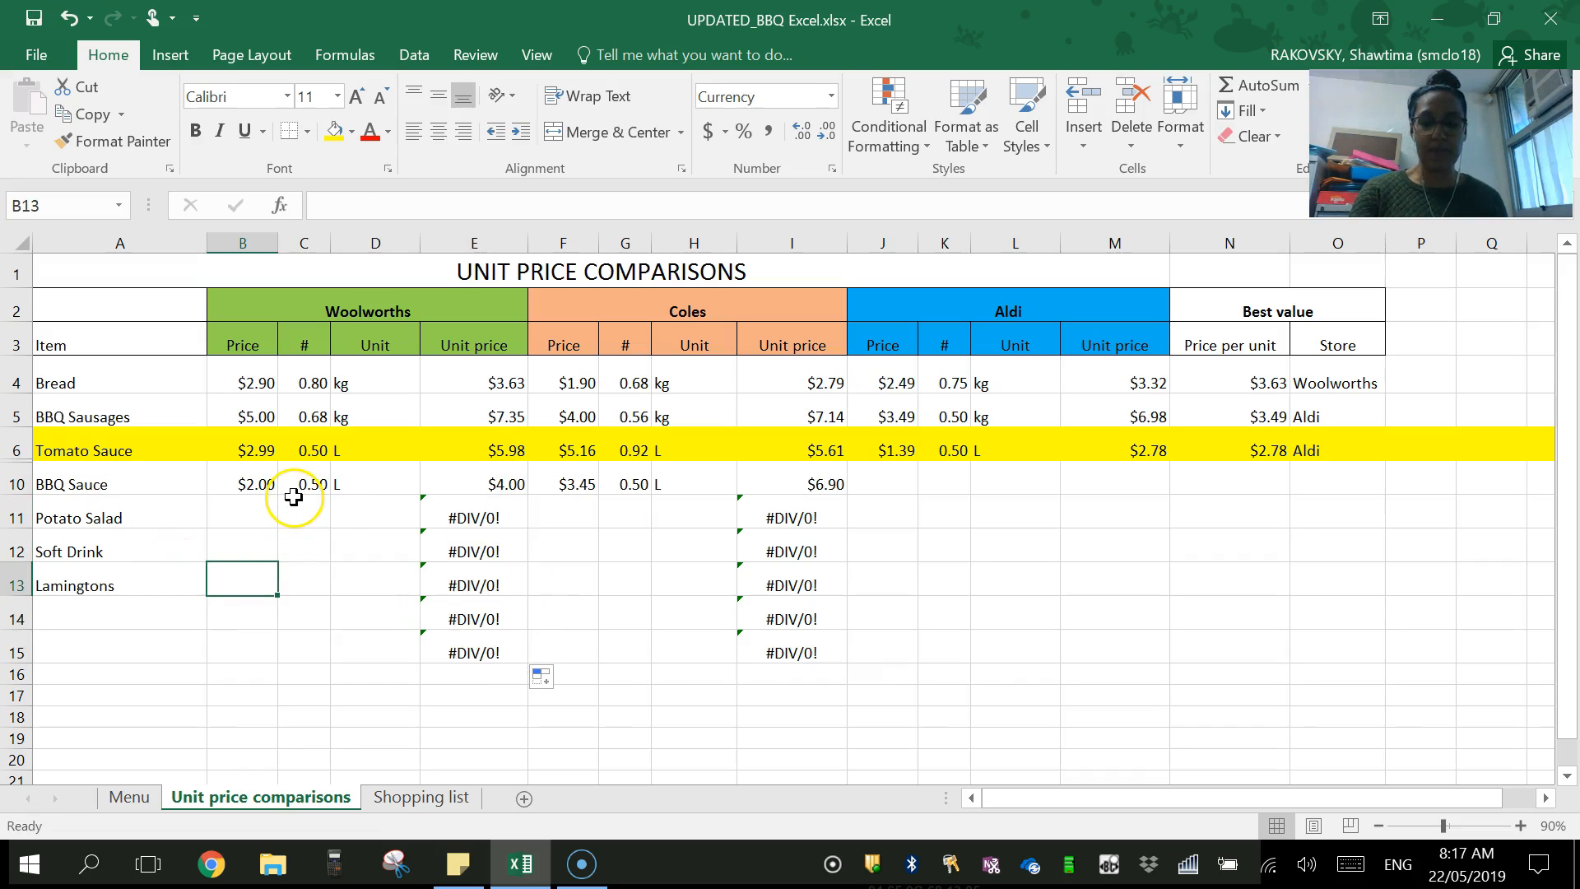
pyautogui.write('5')
pyautogui.click(323, 576)
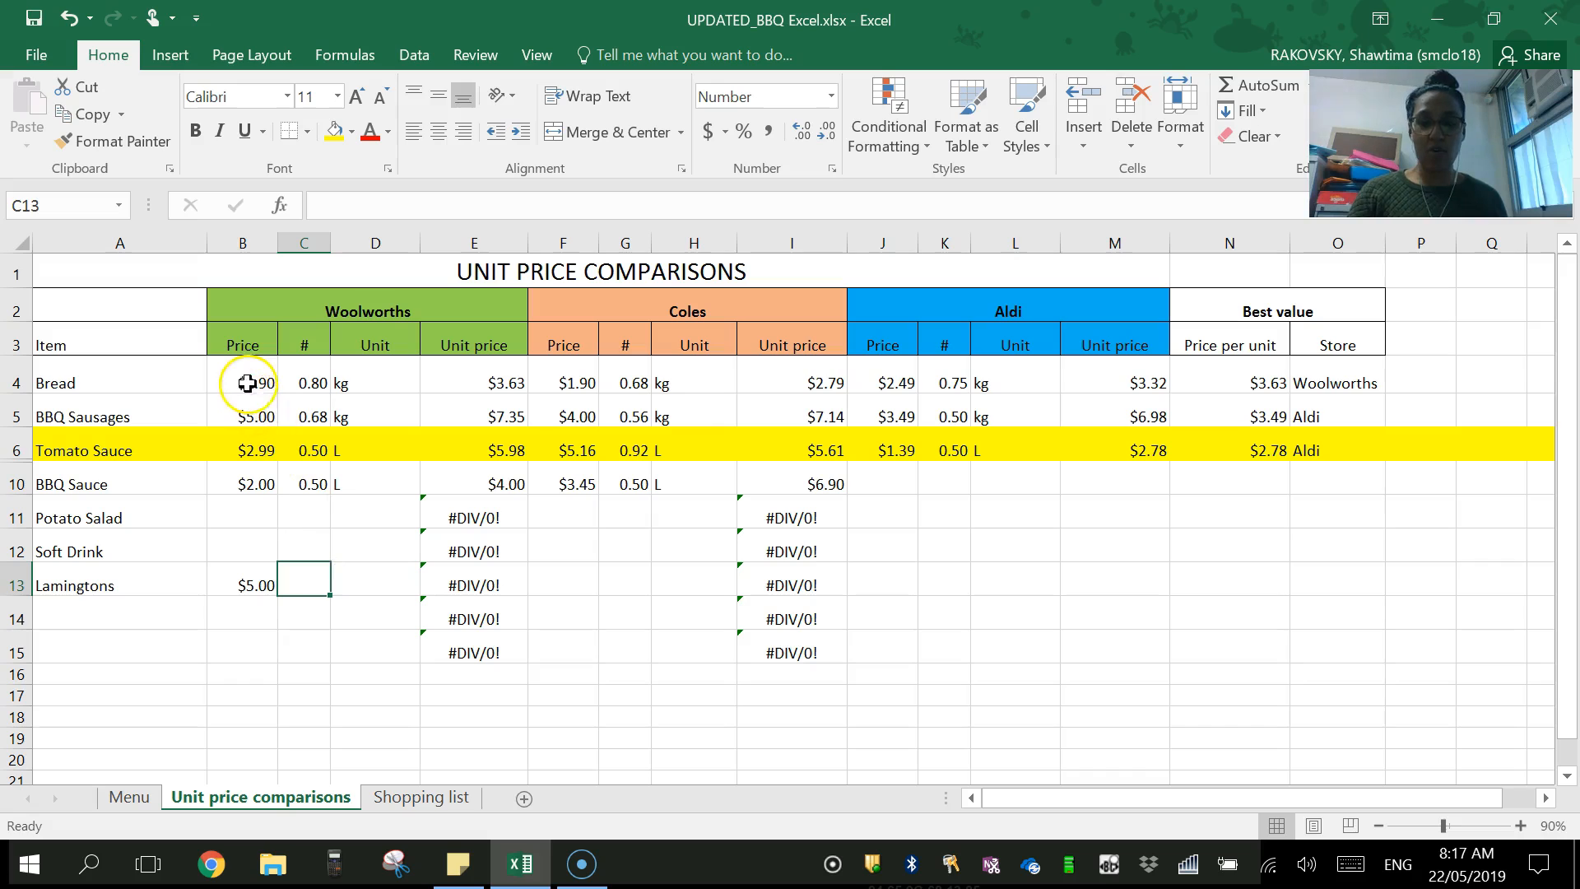
pyautogui.write('12')
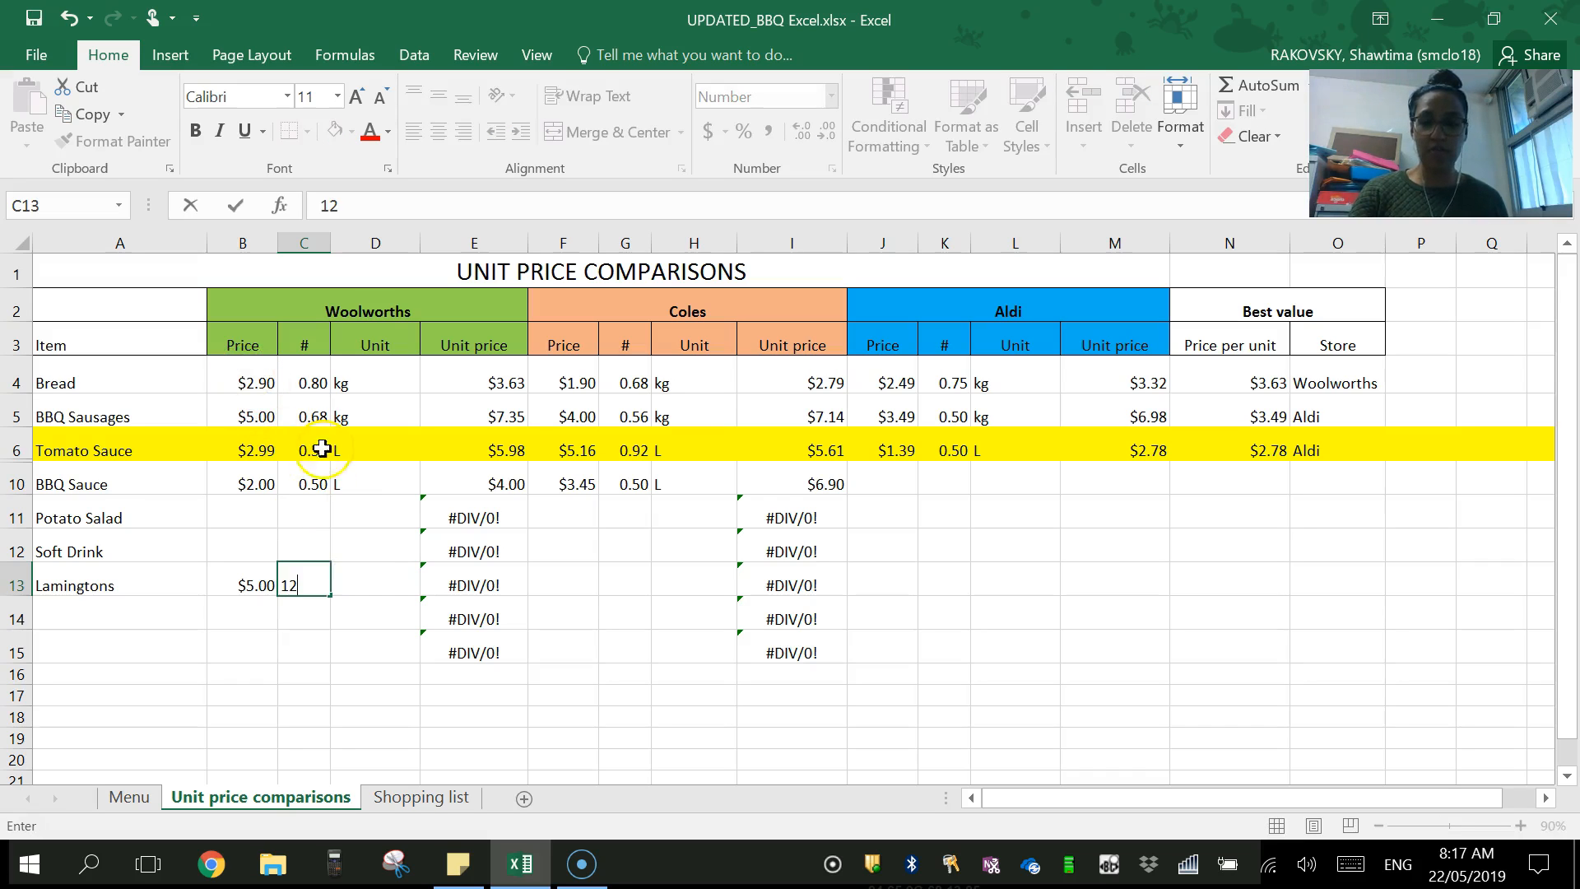
pyautogui.click(359, 578)
pyautogui.write('pieces')
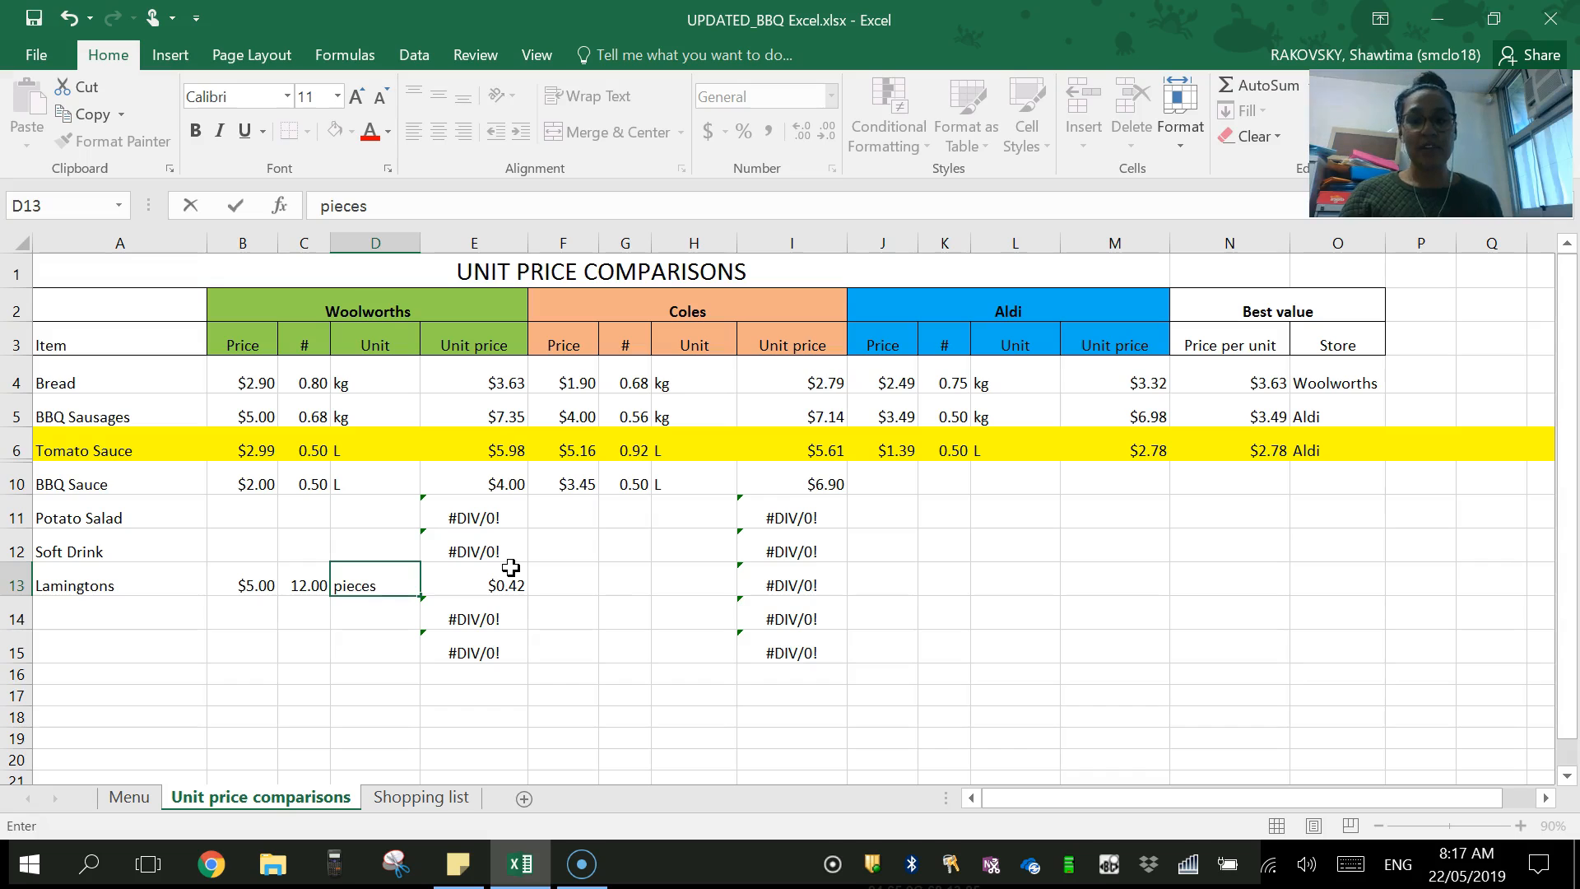
pyautogui.click(549, 575)
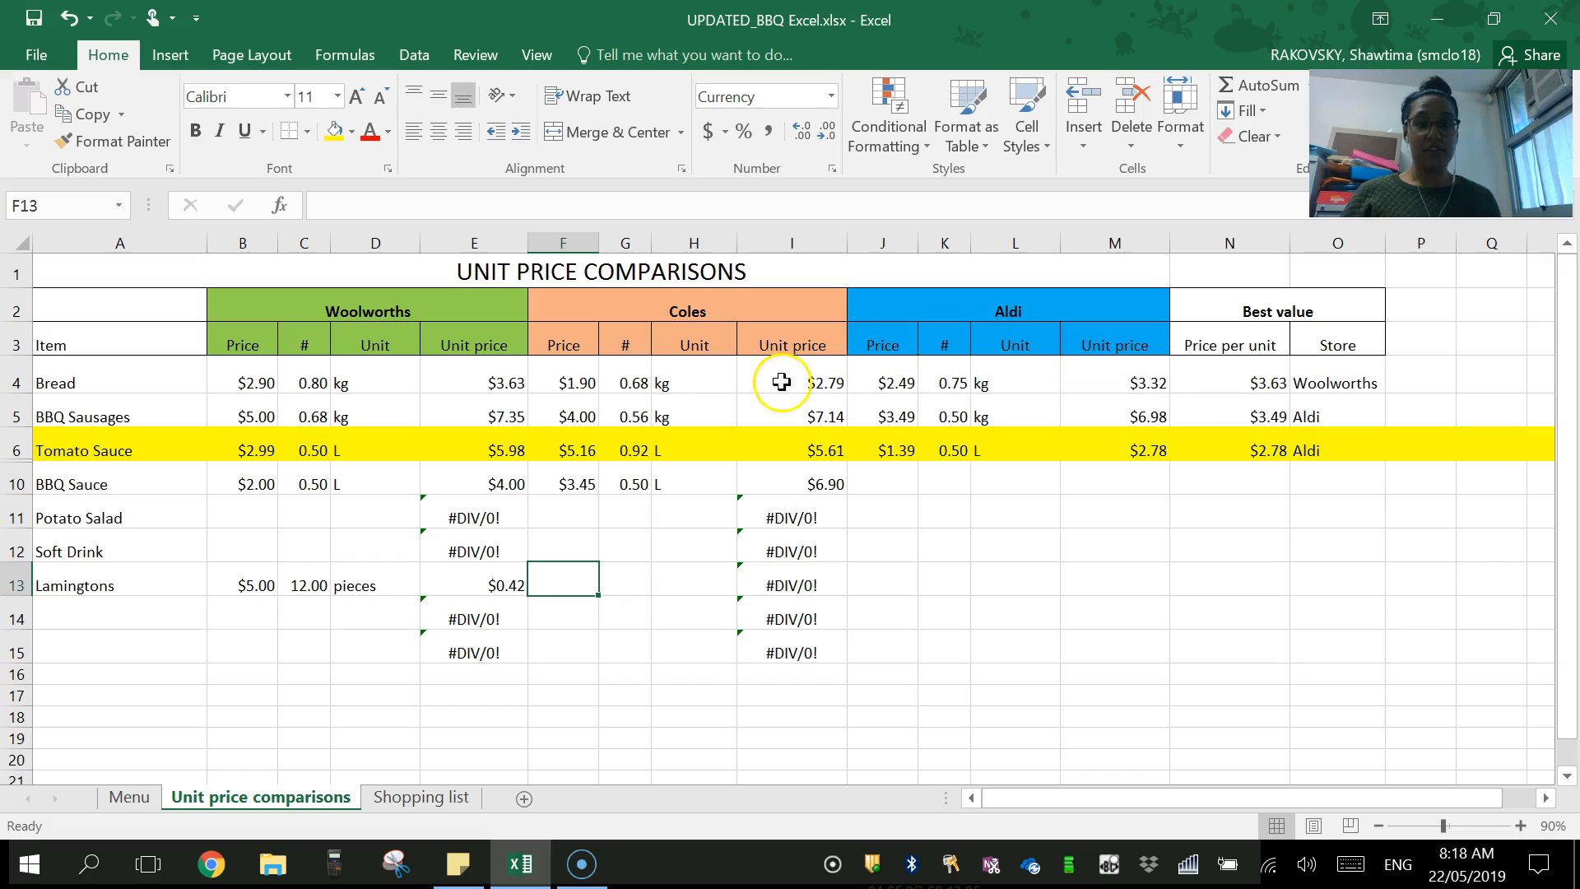
# - Compare the Tomato Sauce unit prices across the three stores with the best value store, and select its Aldi entries in J6:M6
pyautogui.click(242, 450)
pyautogui.click(452, 446)
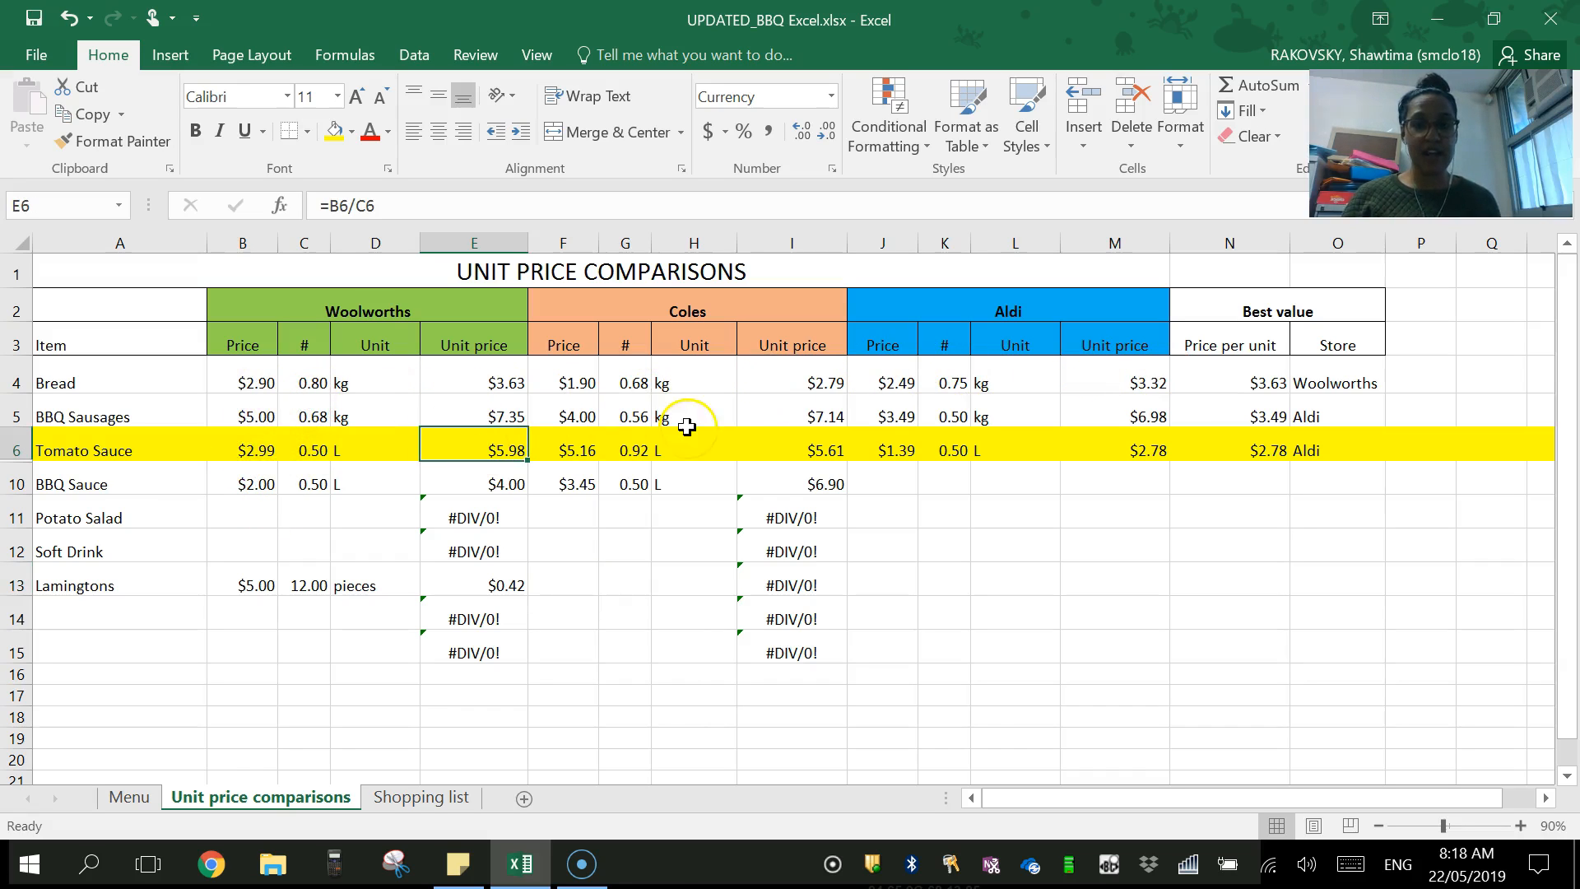
pyautogui.click(767, 434)
pyautogui.click(1160, 446)
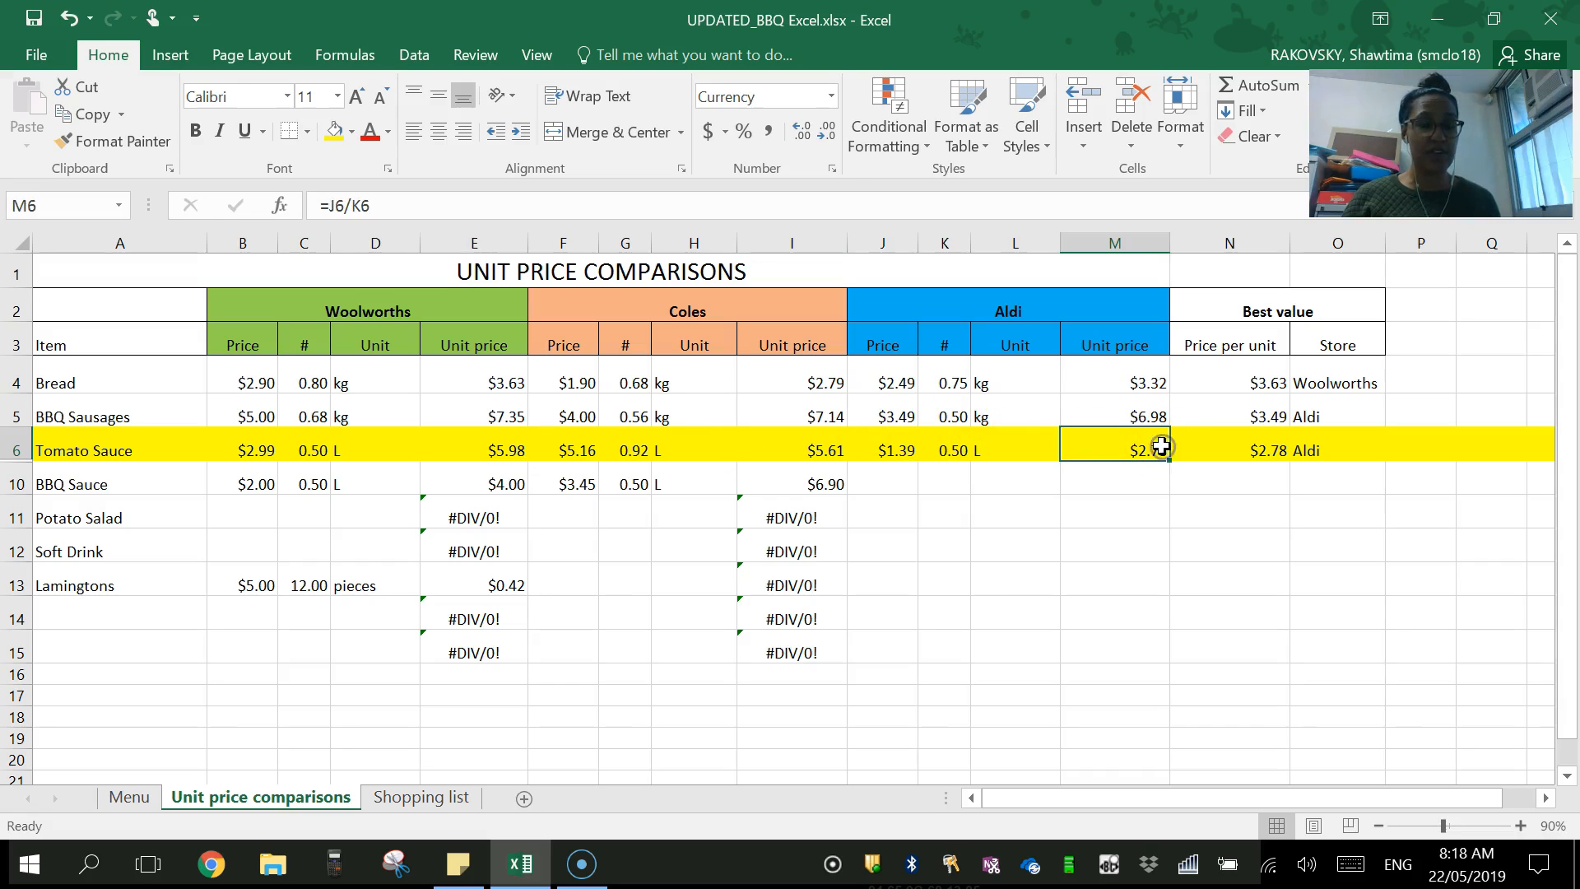
pyautogui.click(1296, 446)
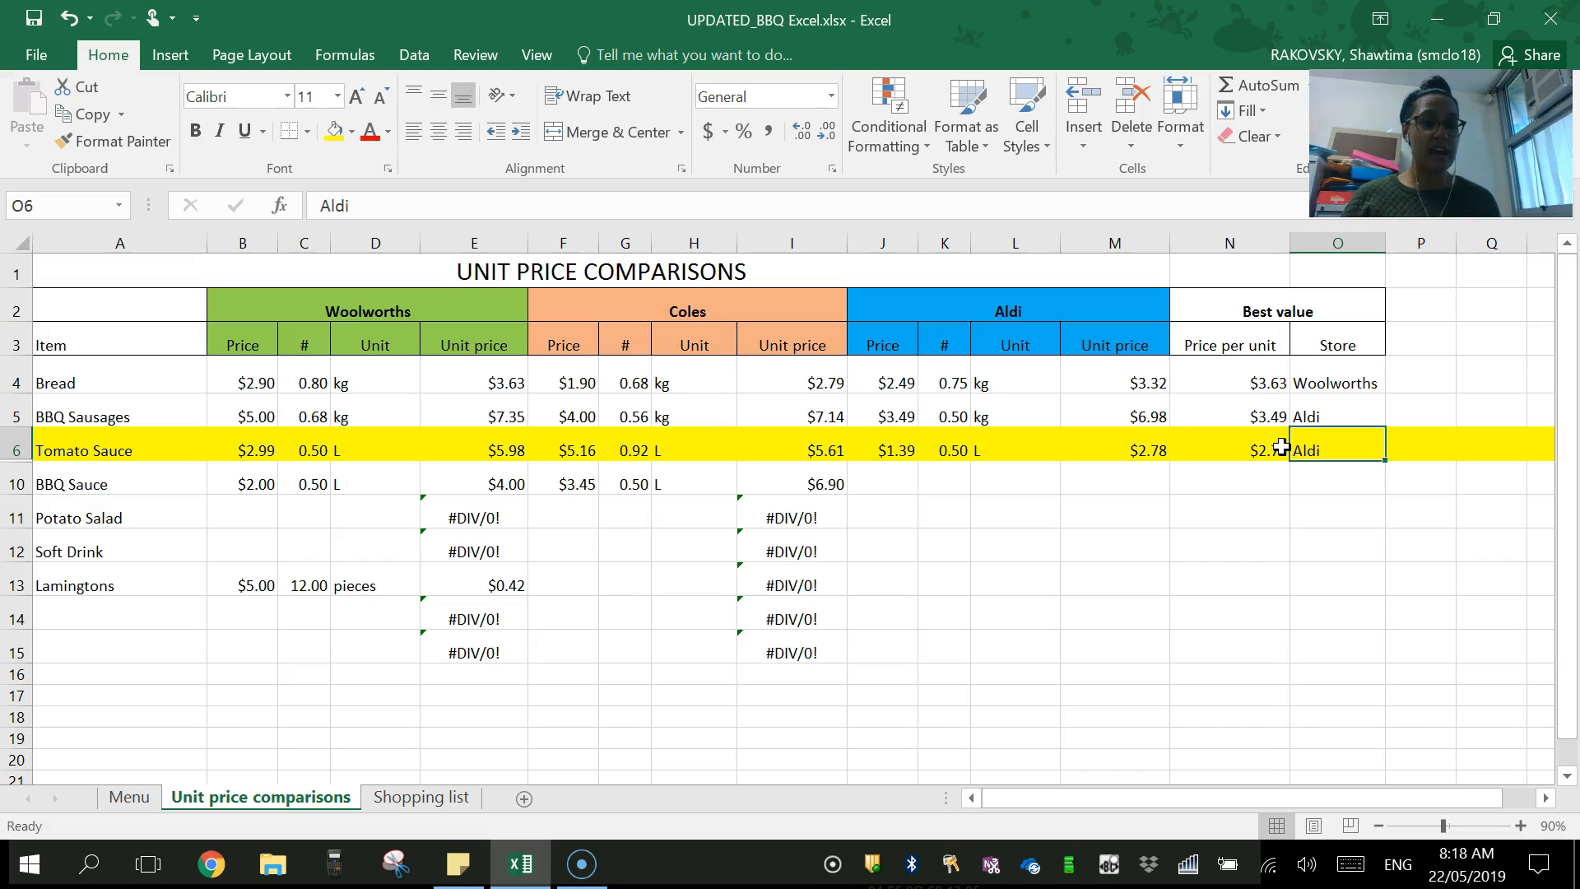
pyautogui.moveTo(897, 451); pyautogui.dragTo(1114, 450)
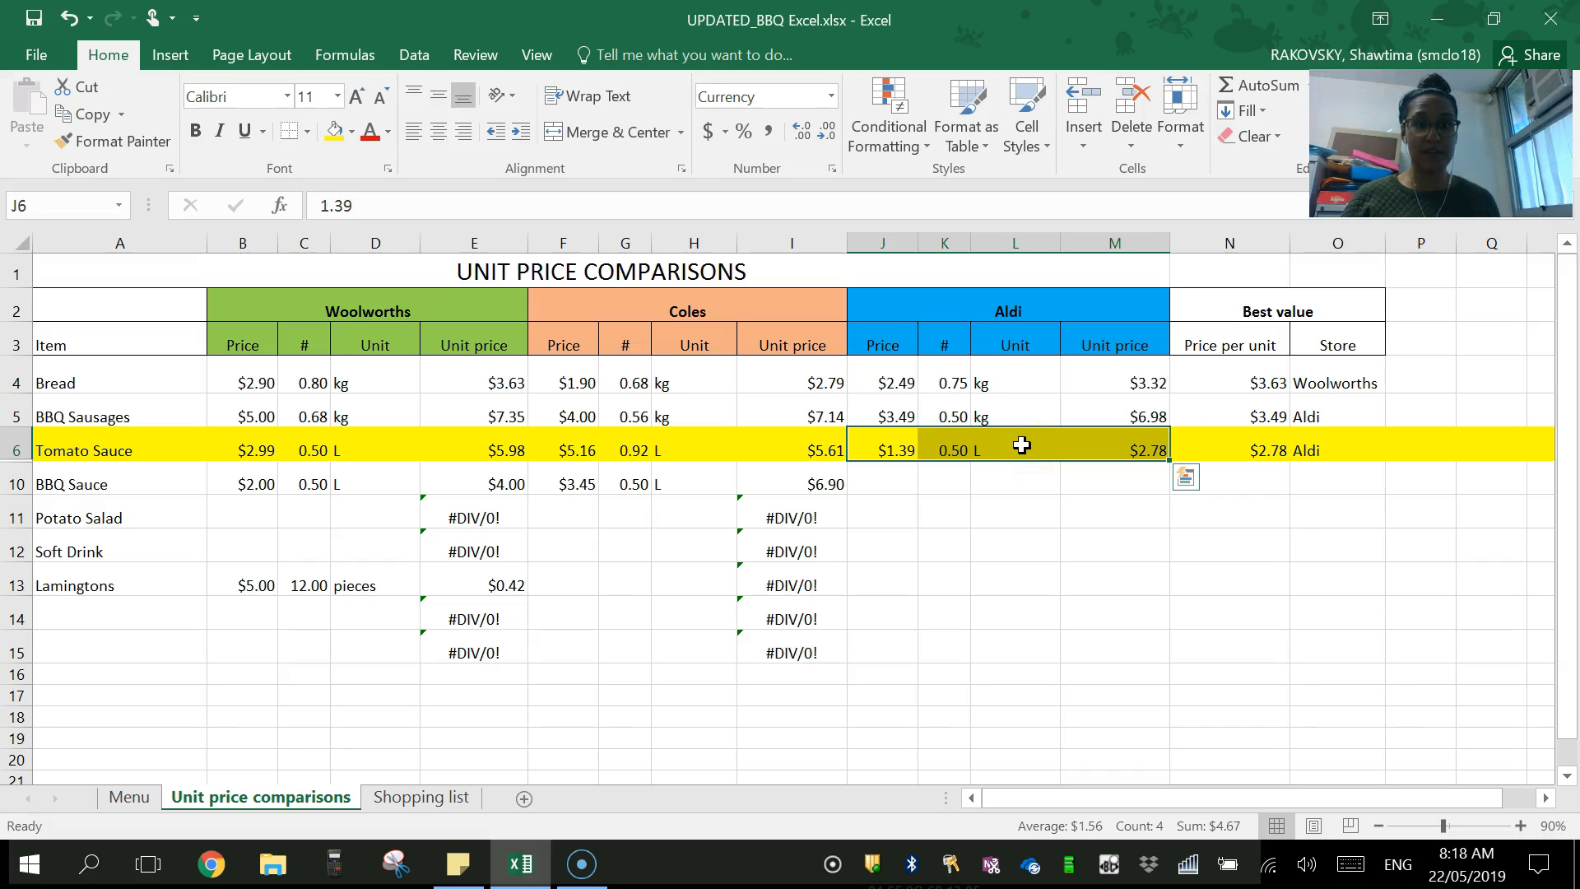
# - Review Tomato Sauce's shop, quantity and price in the Shopping list sheet and go back to Unit price comparisons
pyautogui.click(445, 800)
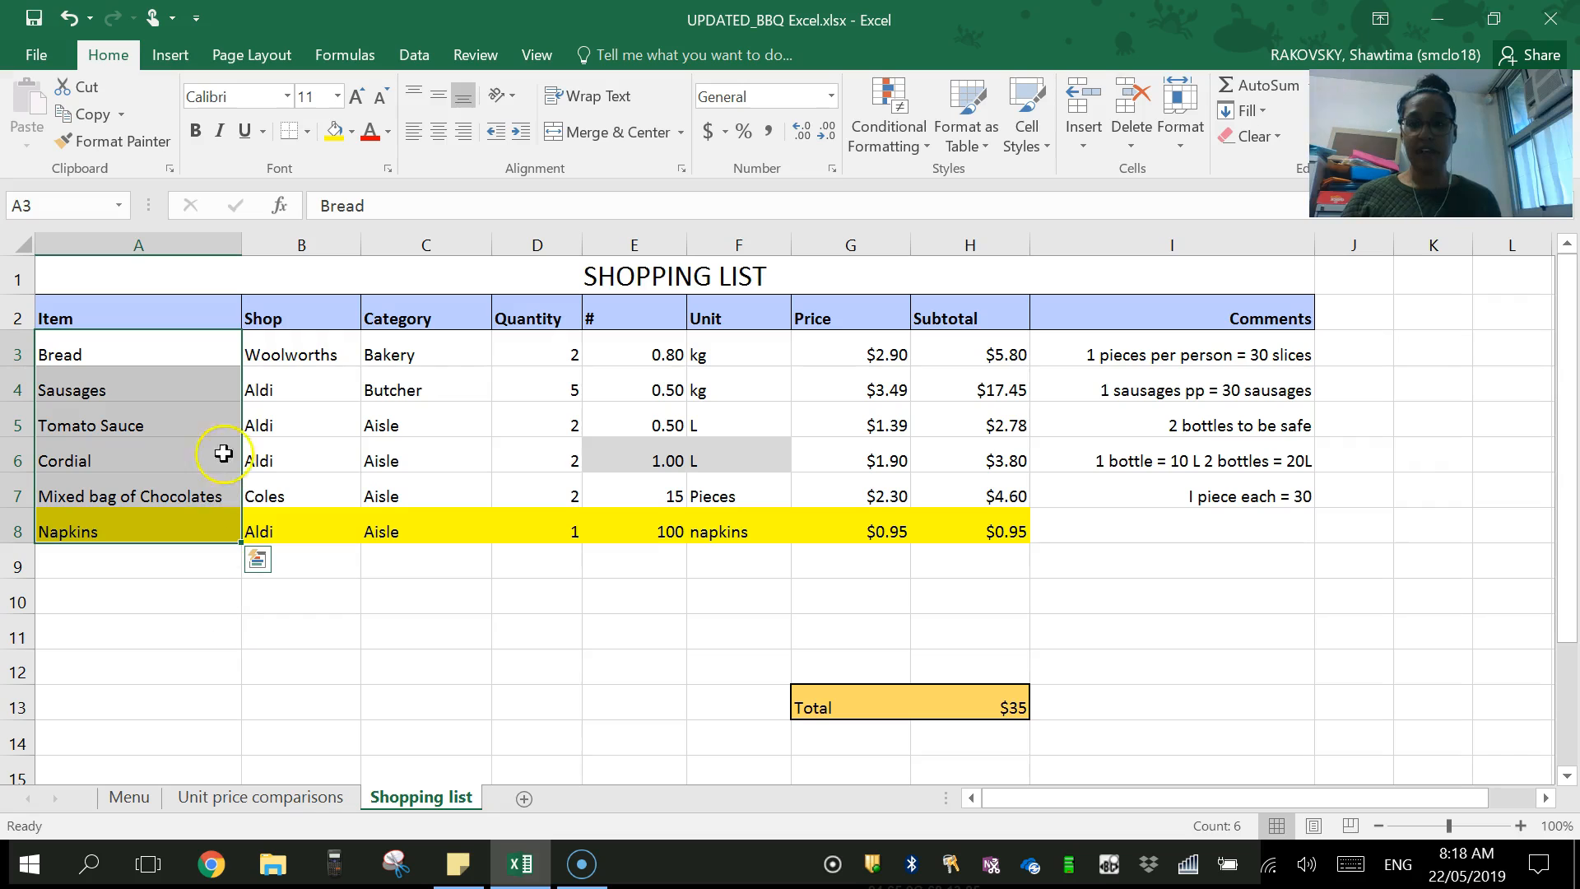
pyautogui.click(284, 422)
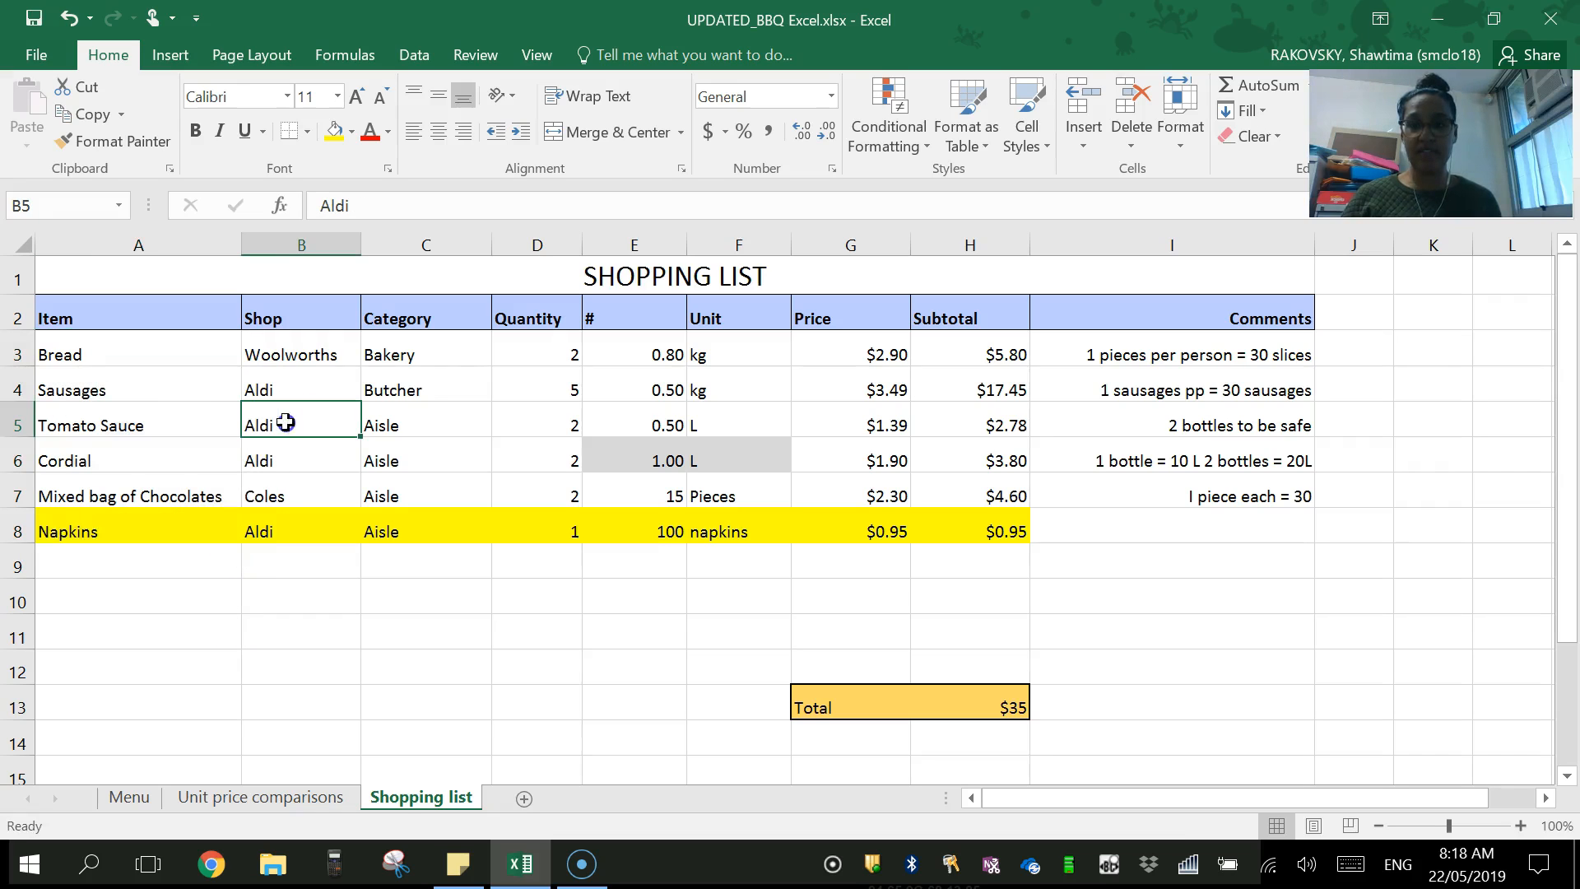
pyautogui.click(140, 418)
pyautogui.click(331, 417)
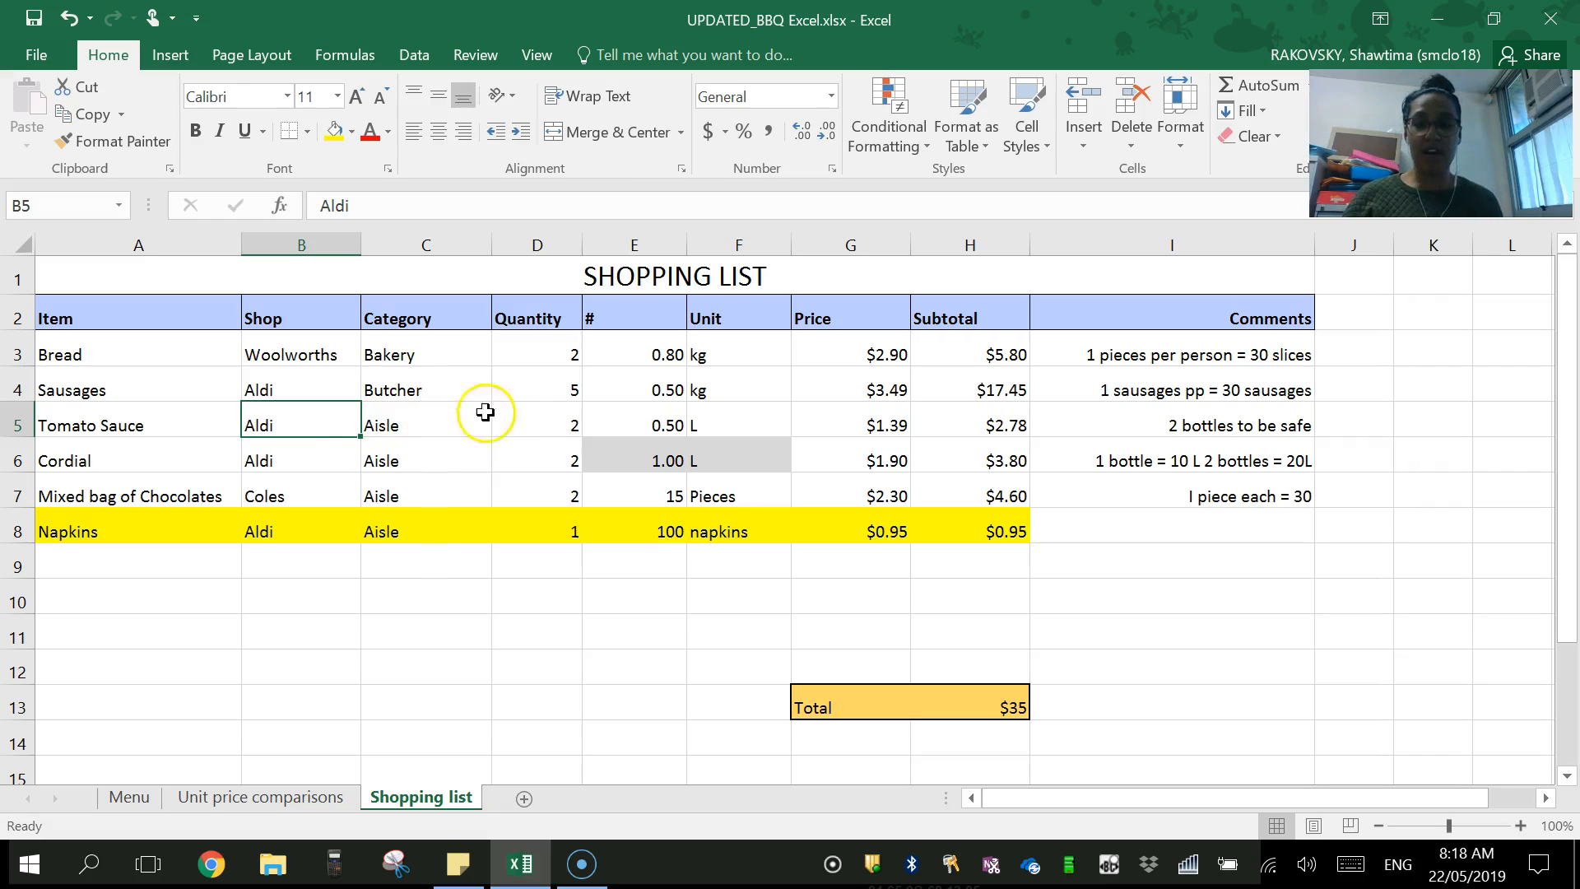
pyautogui.click(528, 429)
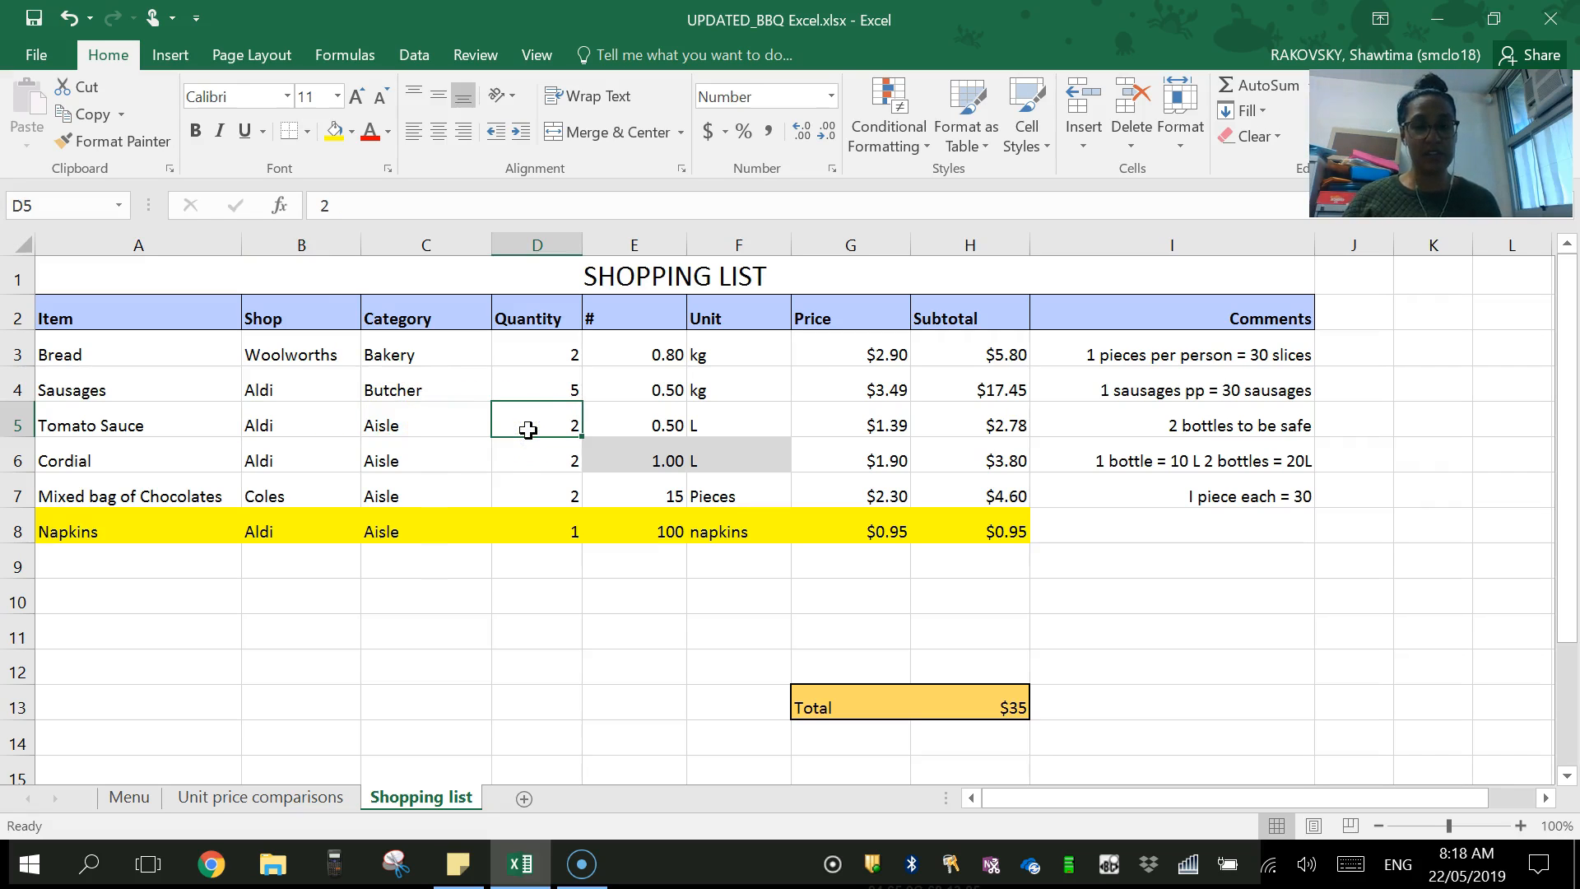
pyautogui.click(849, 422)
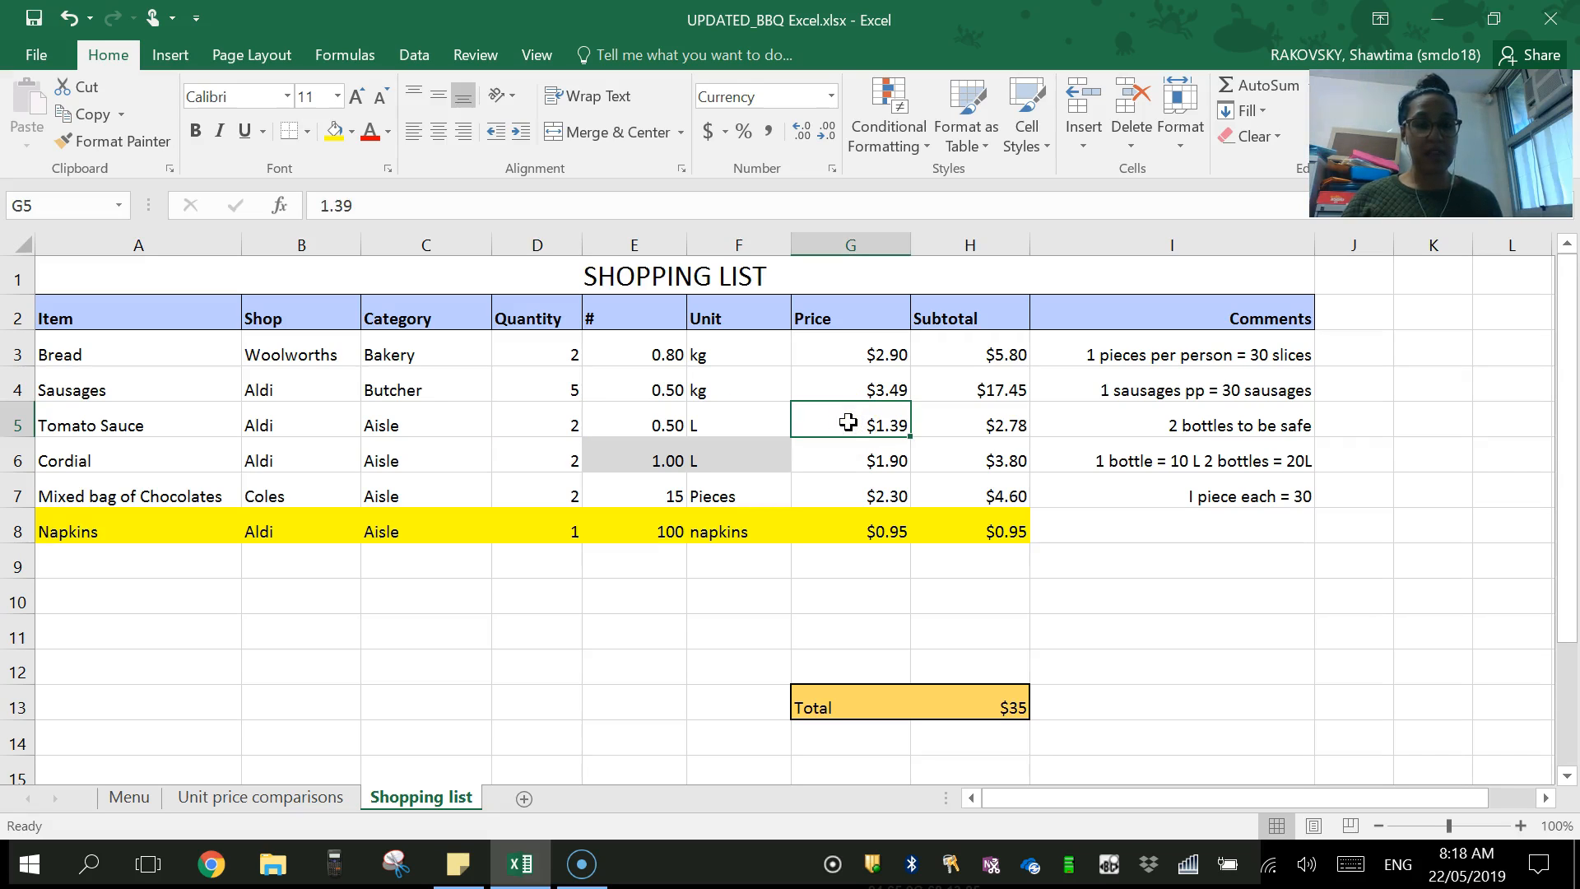
pyautogui.click(298, 778)
pyautogui.click(301, 798)
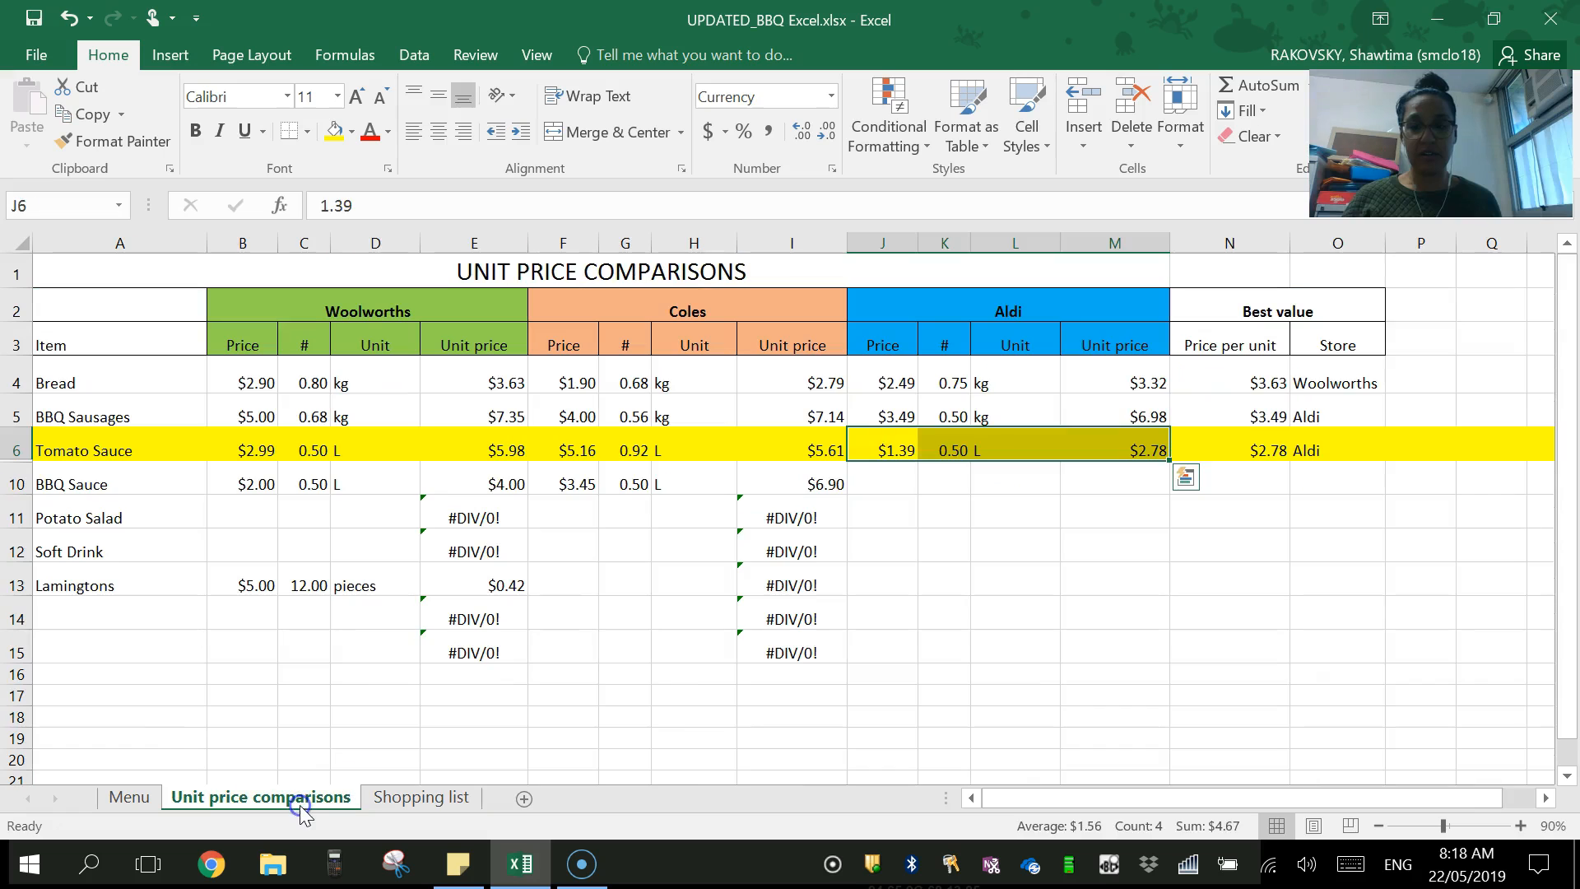
# - Select Tomato Sauce's Aldi price, then switch to the Shopping list sheet and inspect the Cordial price and its subtotal formula in H6
pyautogui.click(896, 447)
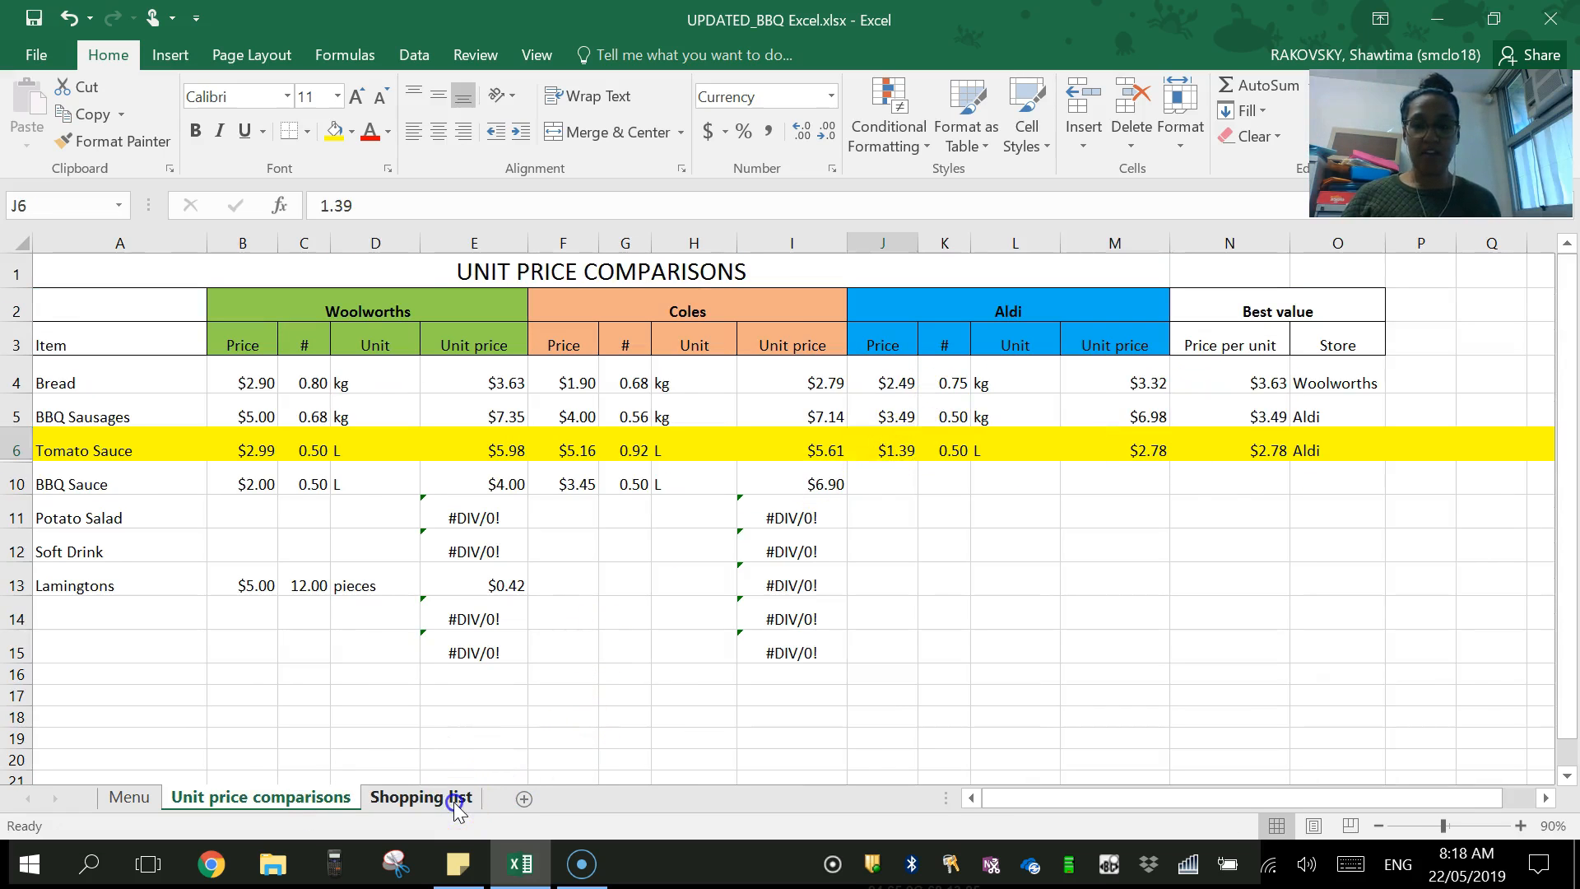
pyautogui.click(452, 796)
pyautogui.click(835, 444)
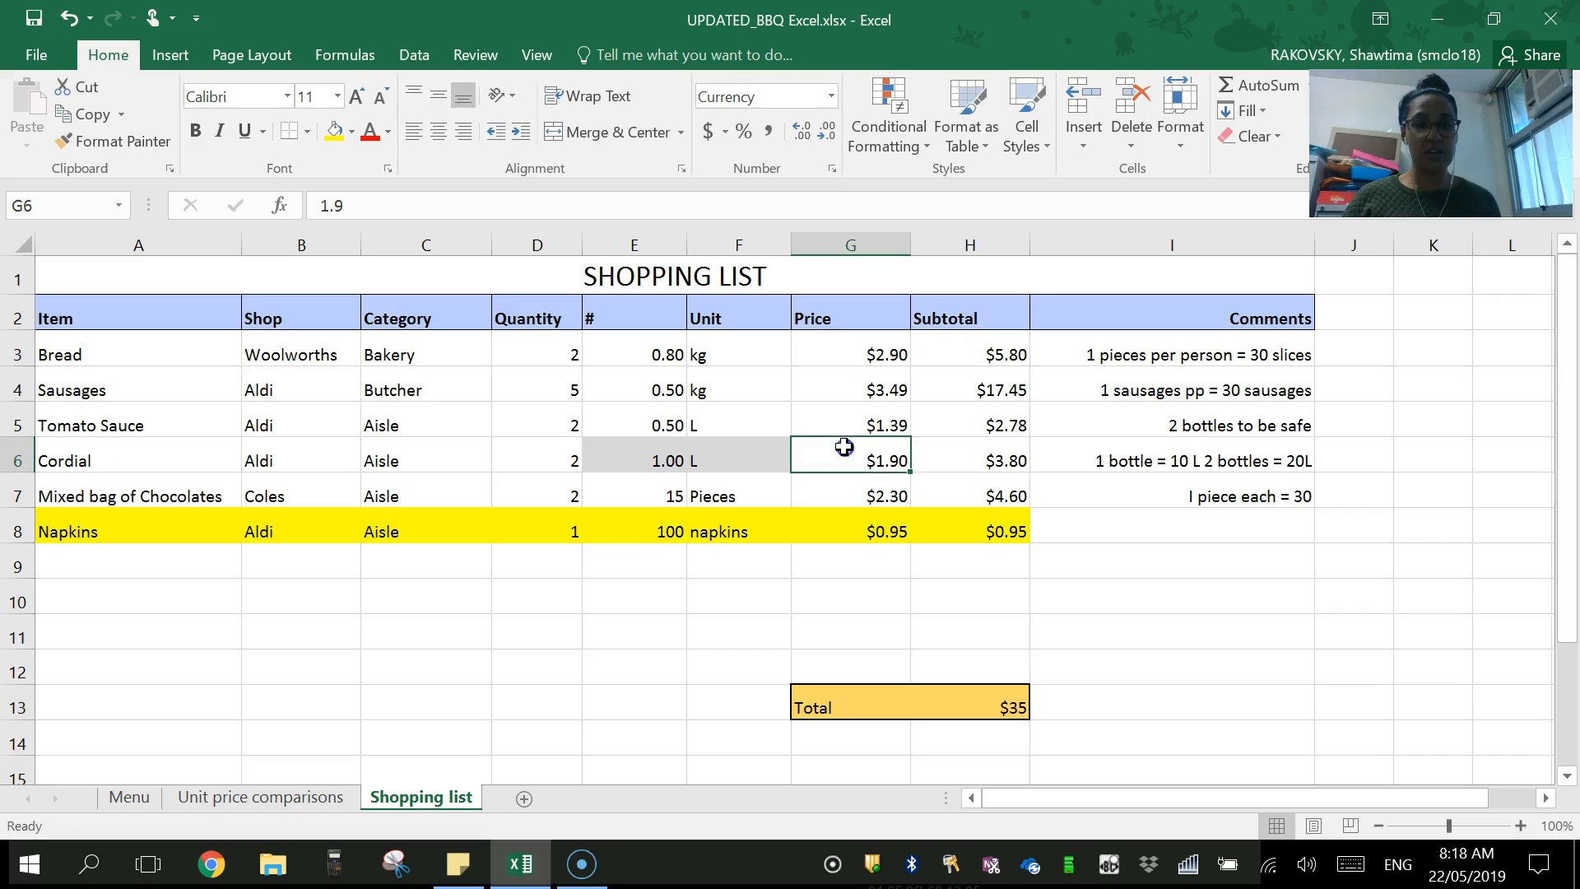
pyautogui.click(1000, 451)
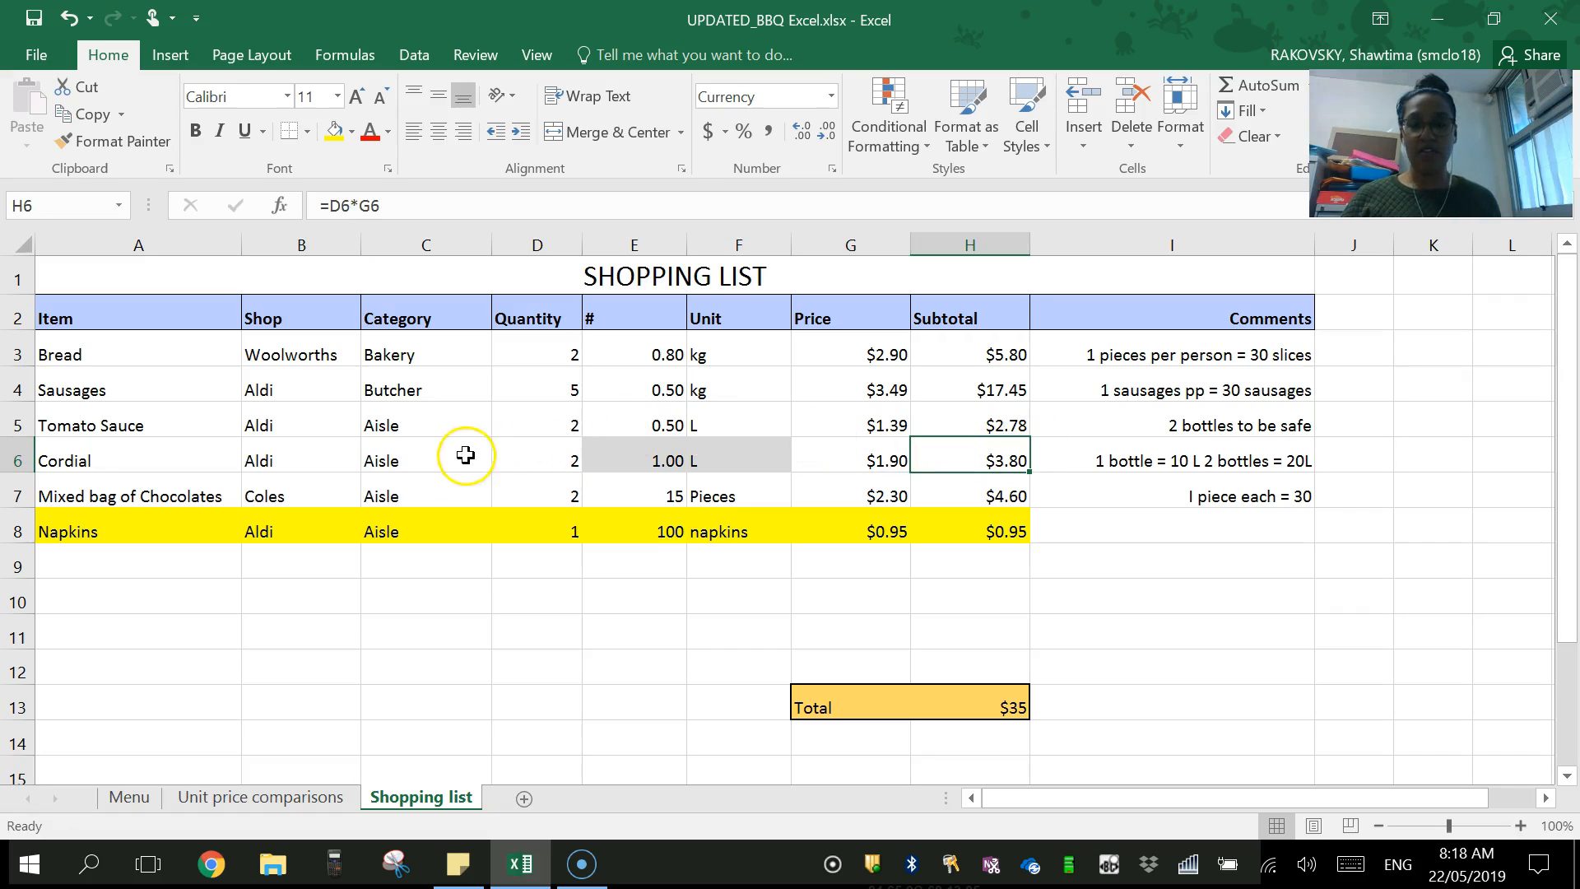
pyautogui.doubleClick(948, 458)
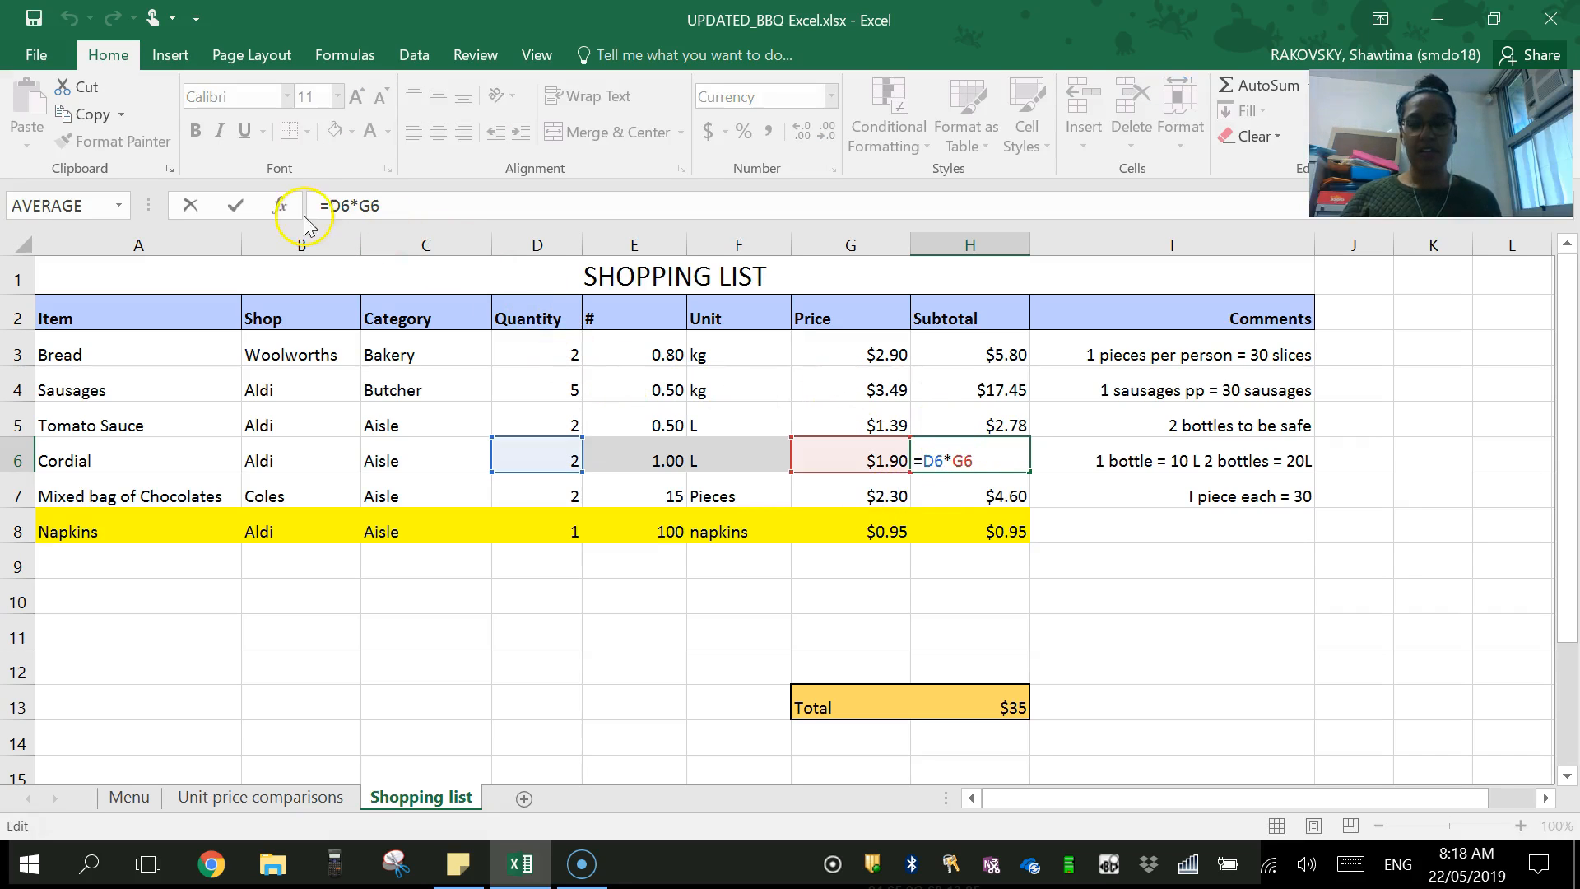
pyautogui.doubleClick(352, 204)
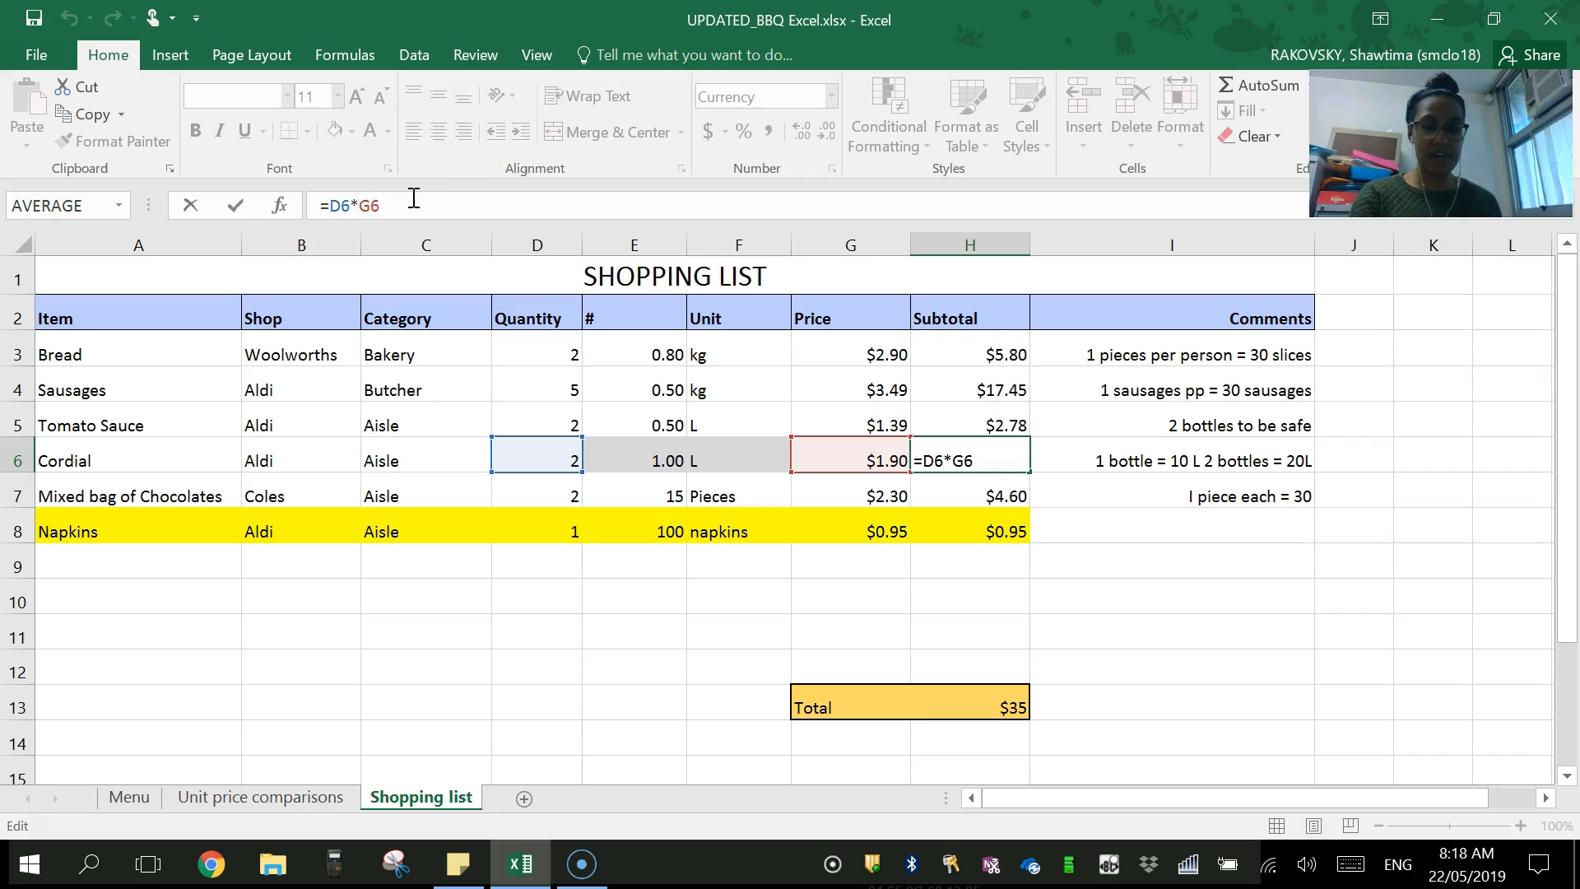
pyautogui.press('Return')
pyautogui.click(978, 445)
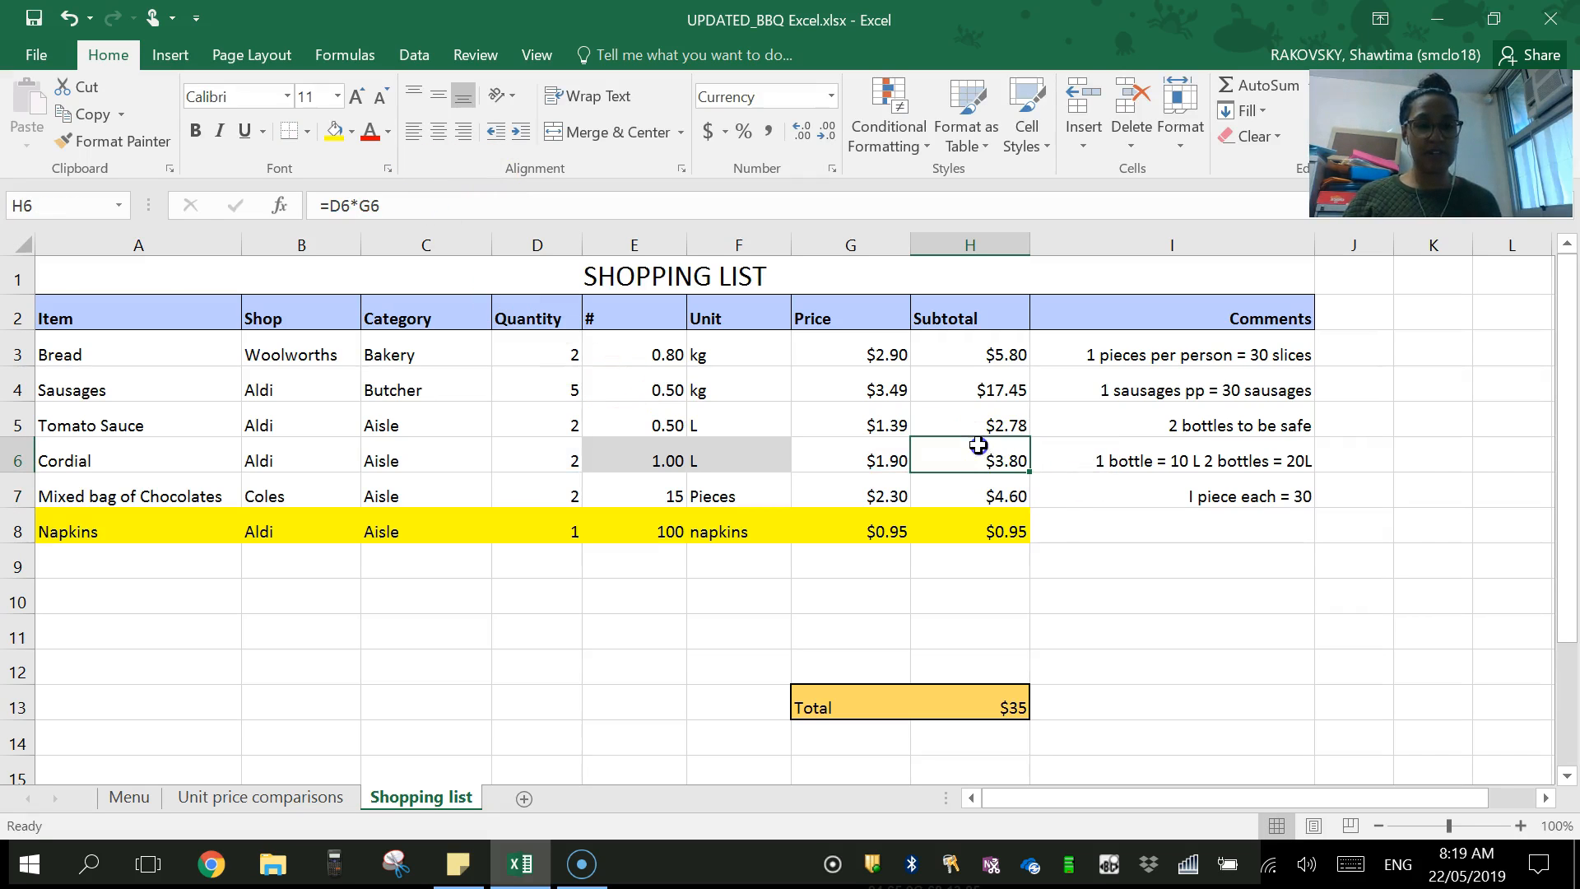
# - Look over the chocolates and napkins subtotals in column H and the Bread comment in I3
pyautogui.click(975, 493)
pyautogui.click(964, 533)
pyautogui.click(965, 547)
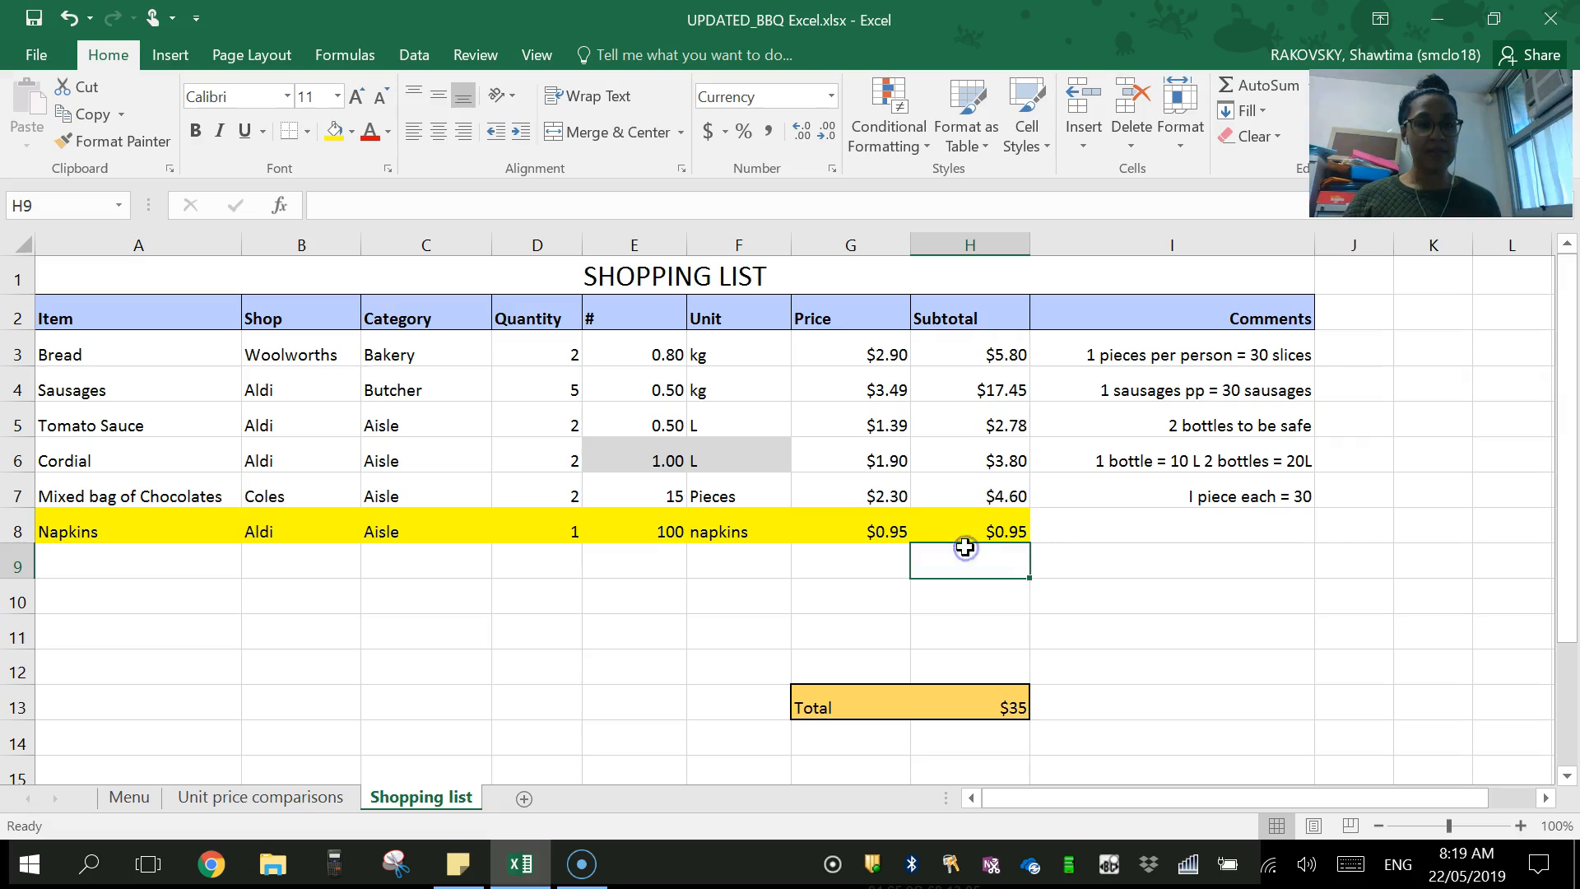
pyautogui.click(1143, 355)
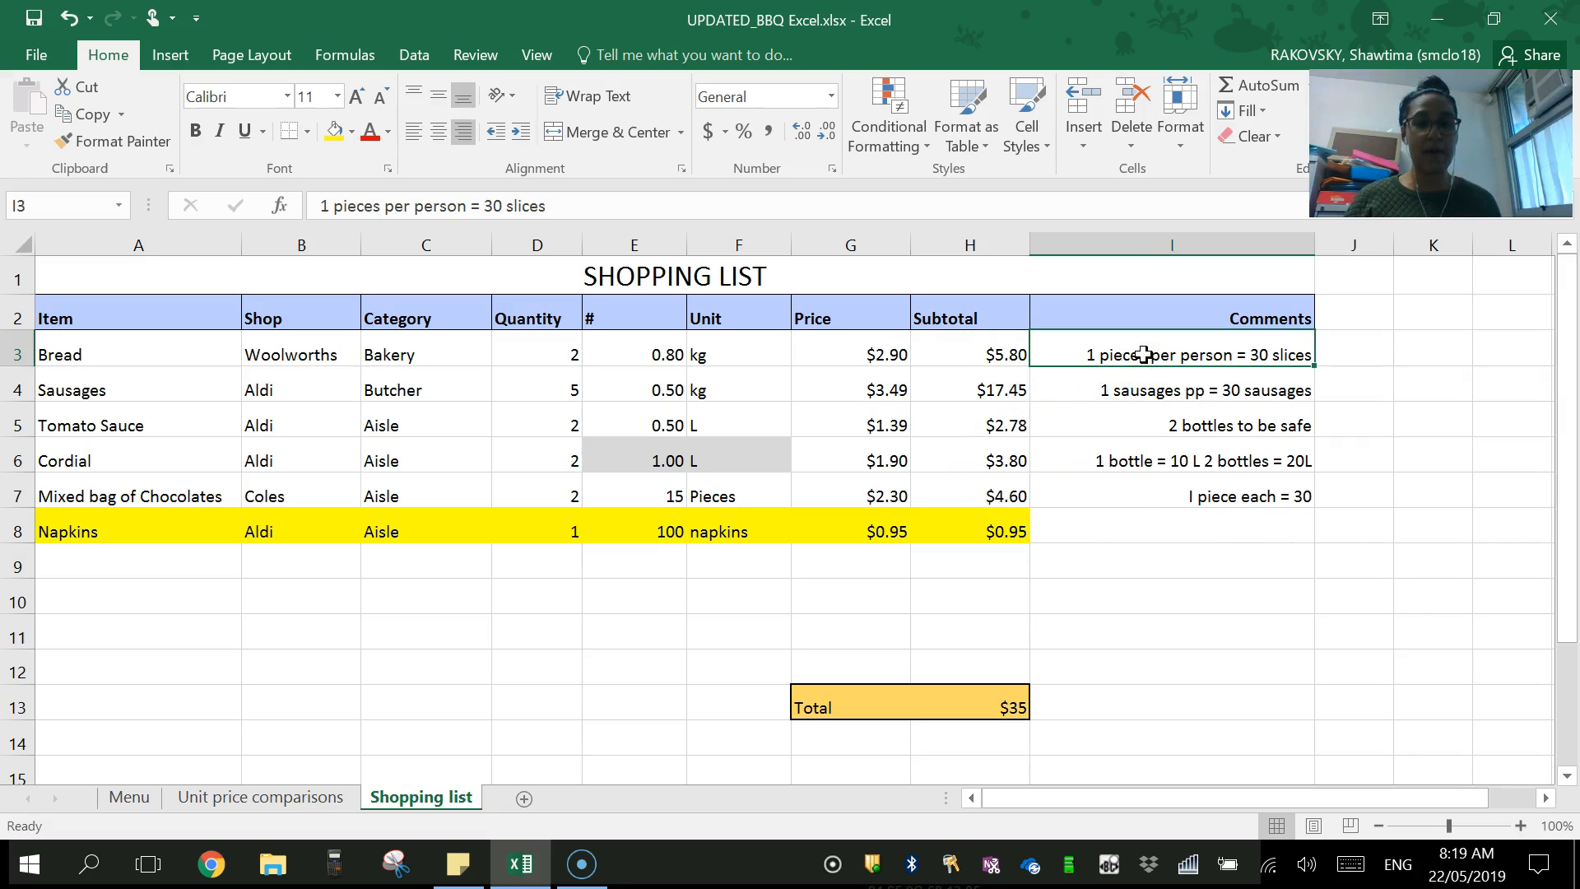
pyautogui.click(1105, 345)
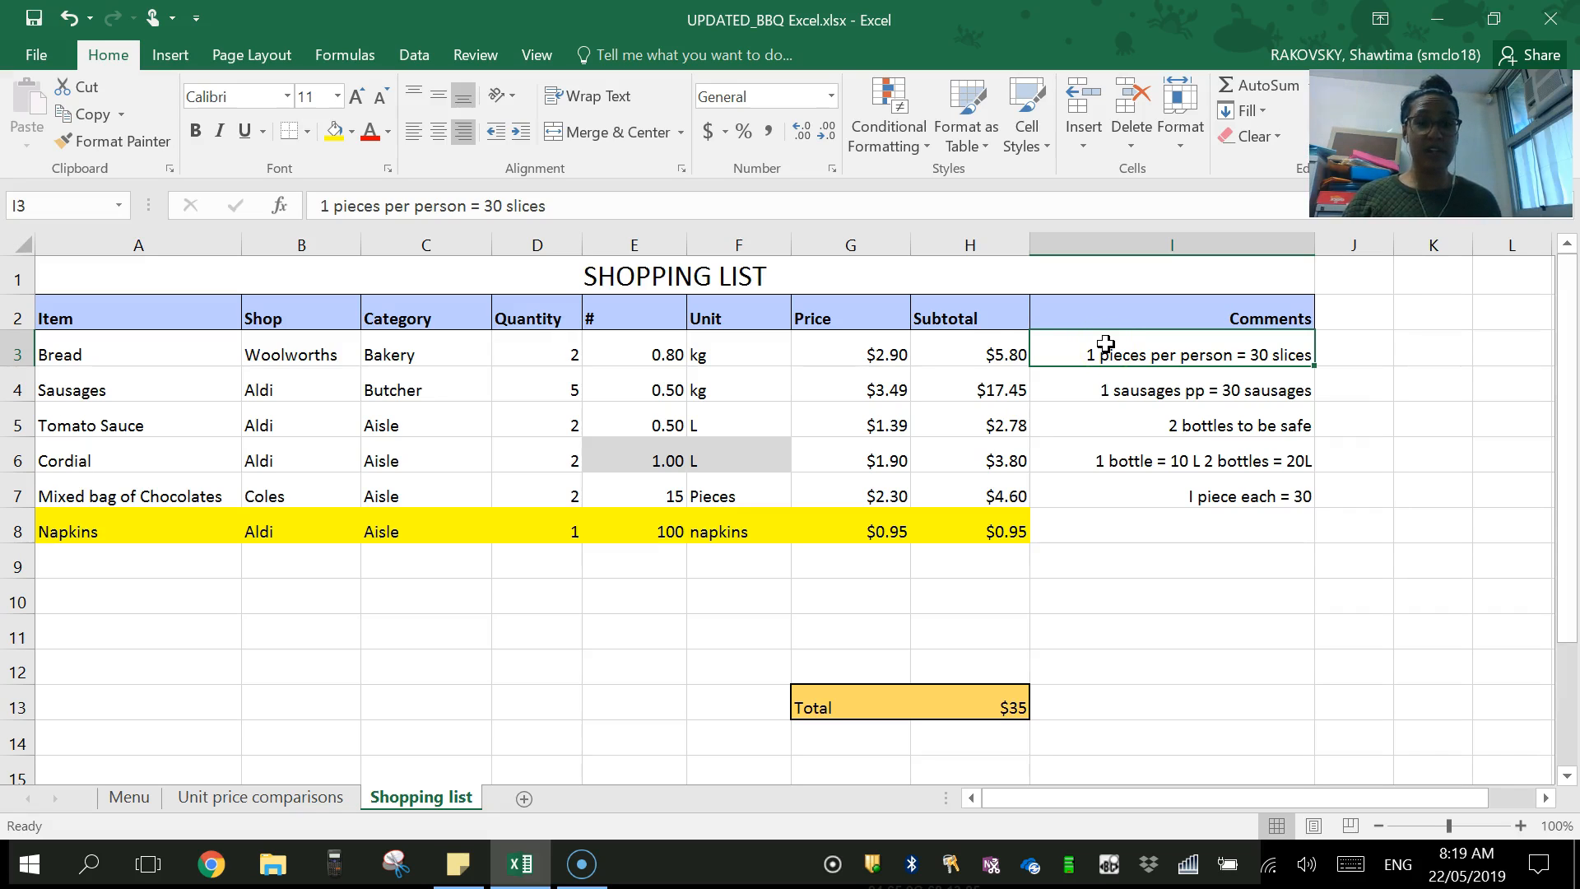
# - Inspect Bread's quantity and price in row 3 and how its subtotal formula in H3 uses them
pyautogui.click(539, 342)
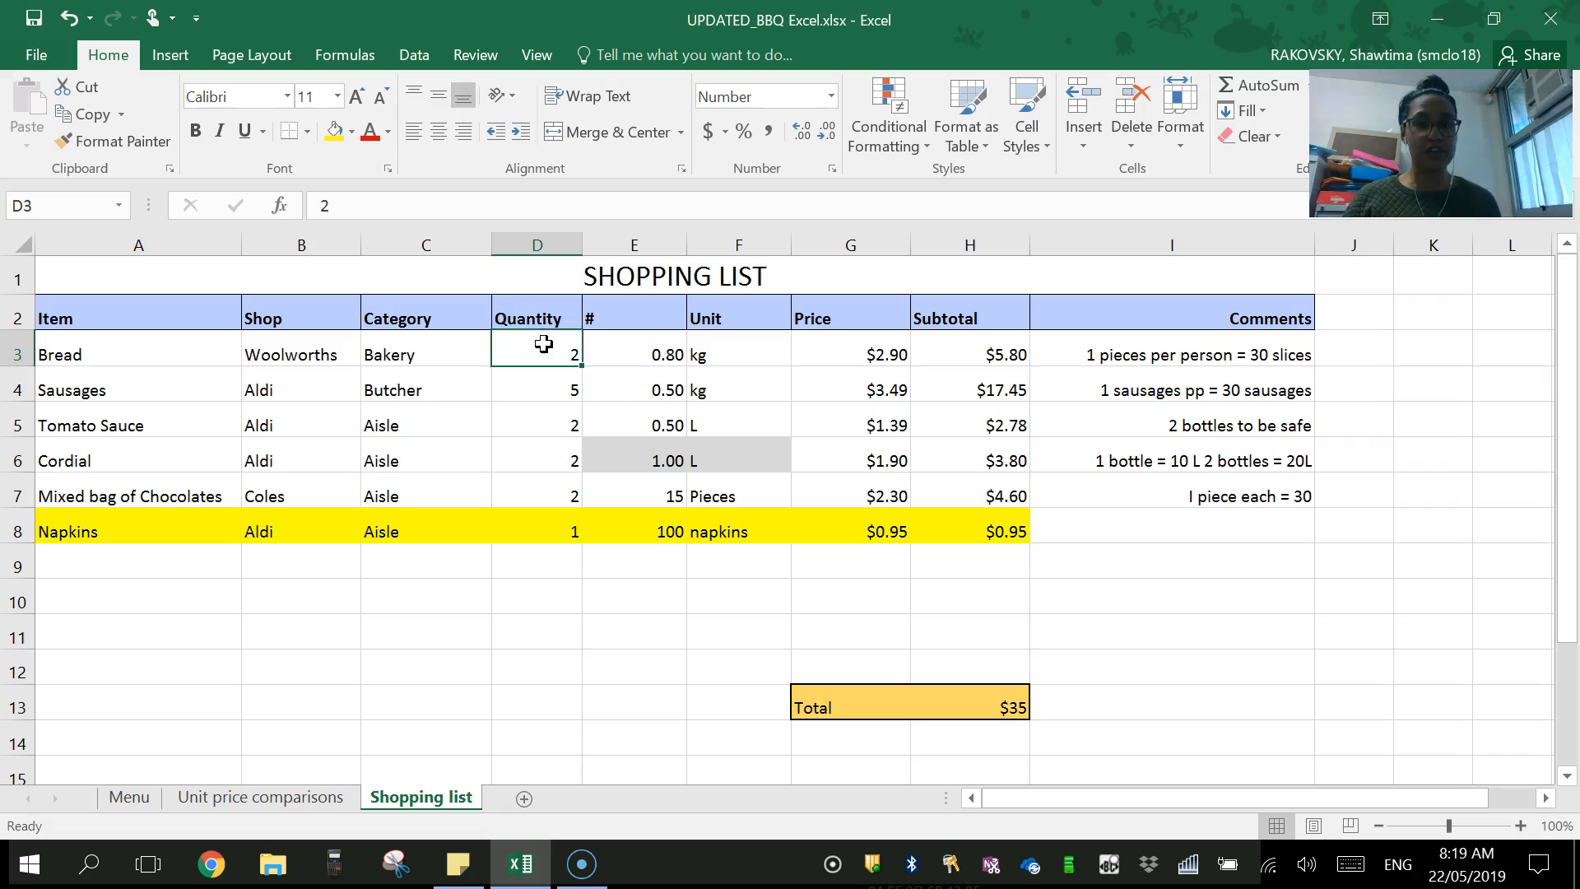
pyautogui.click(896, 358)
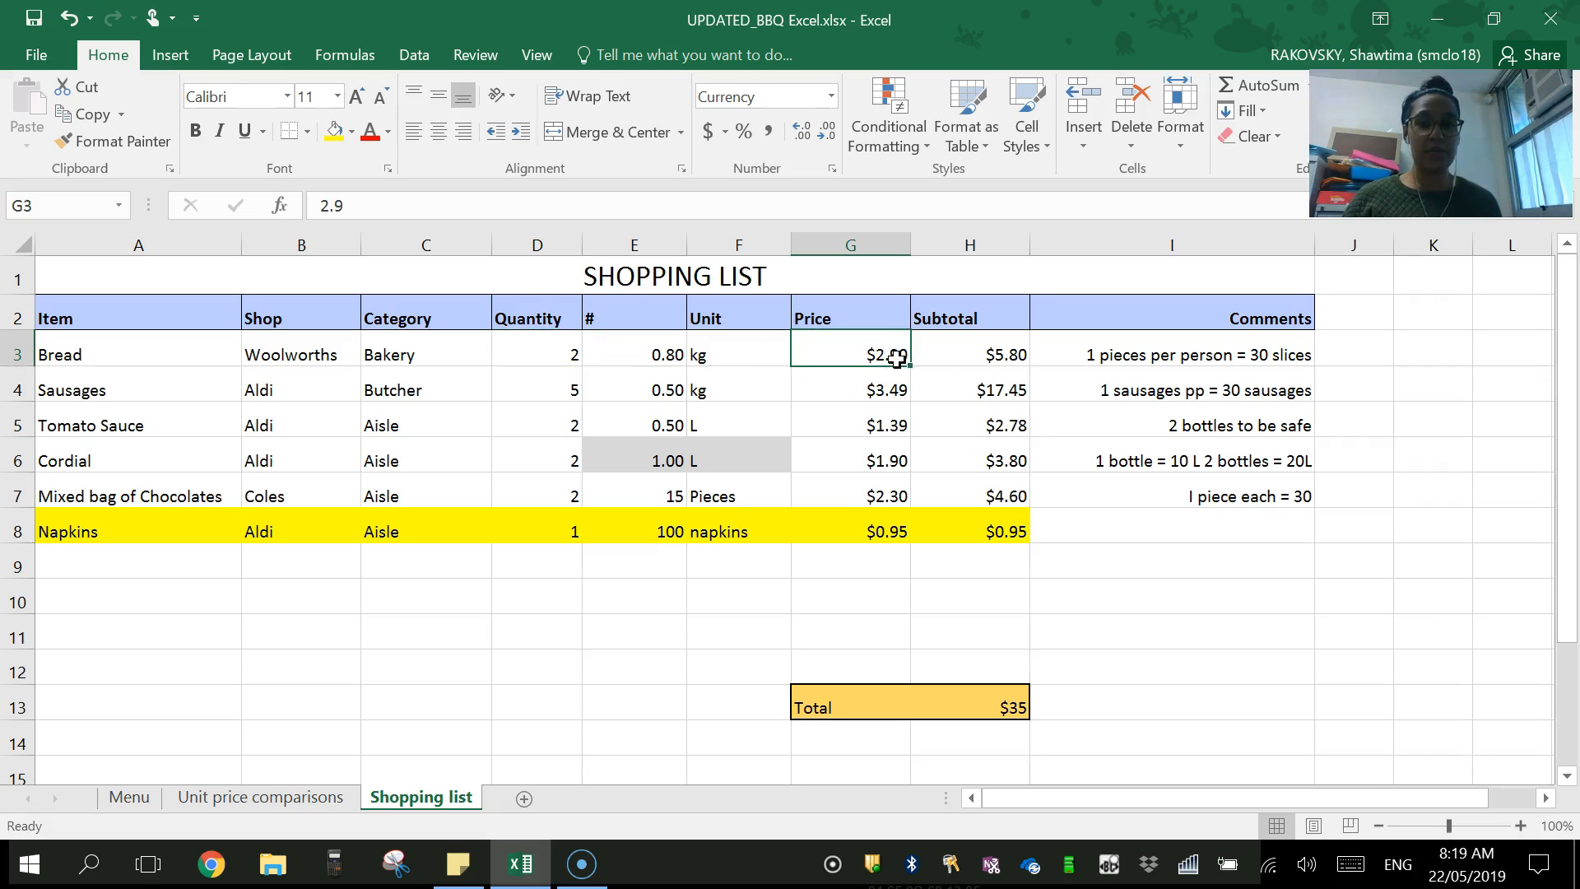
pyautogui.click(960, 355)
pyautogui.doubleClick(960, 355)
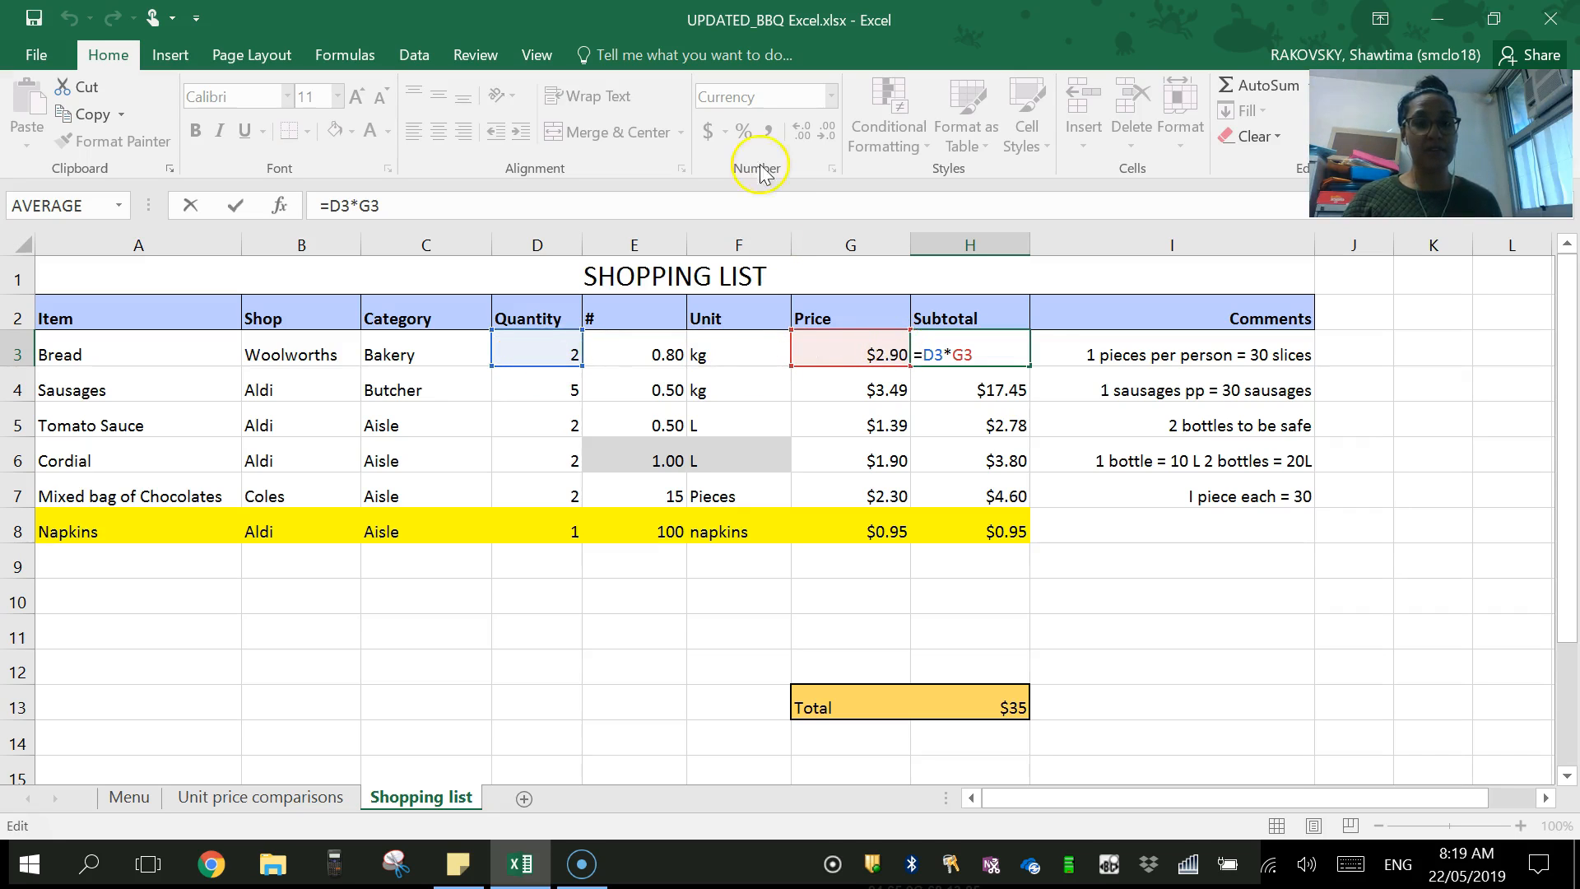
pyautogui.click(1150, 341)
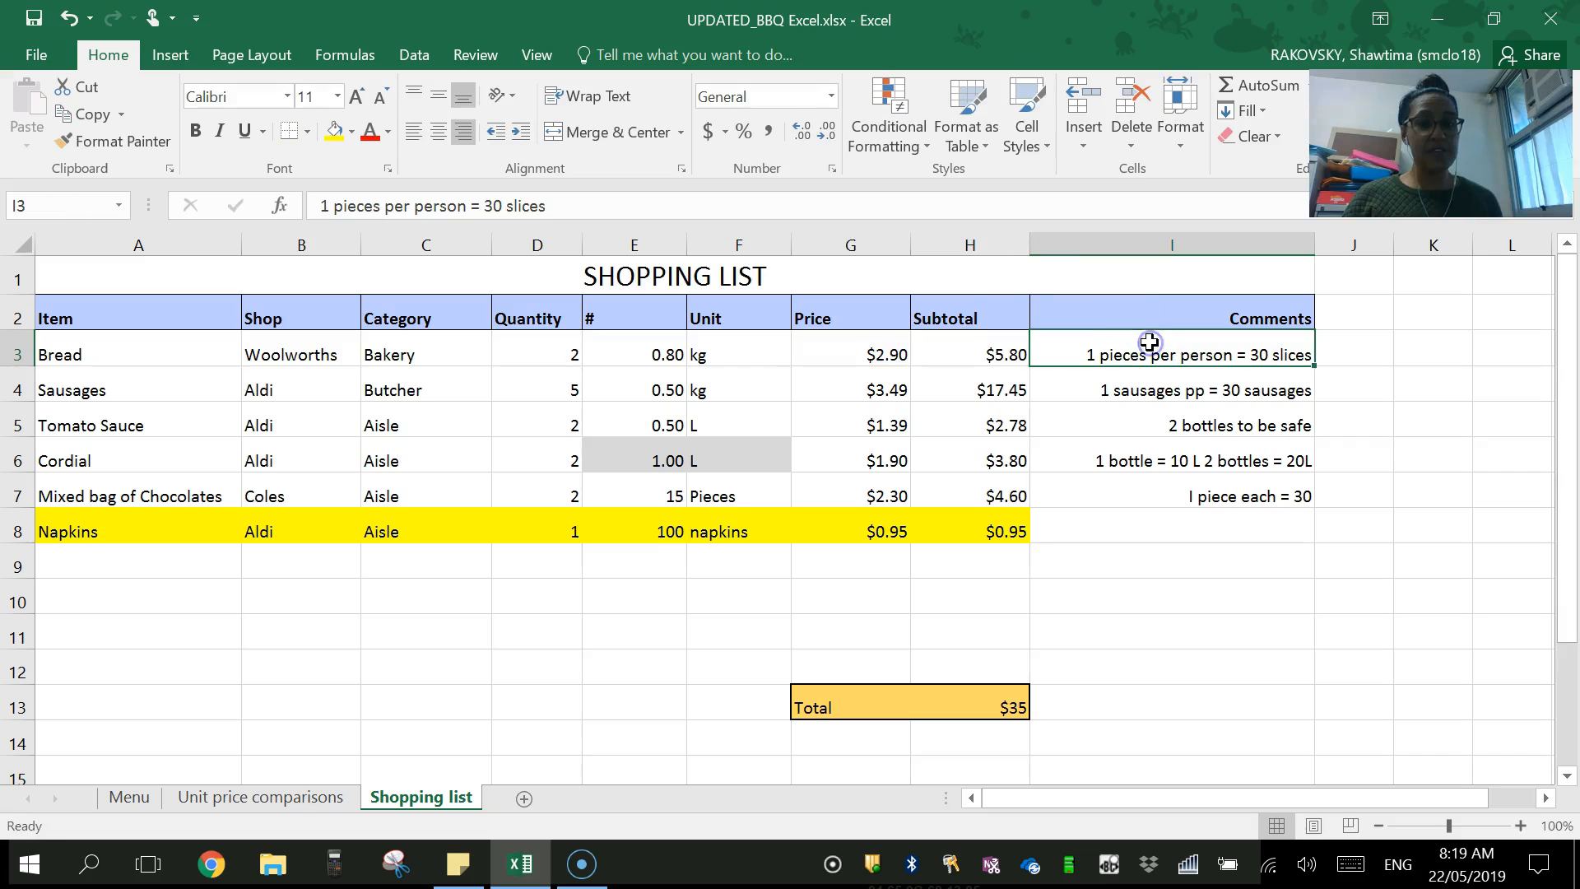
# - Check the Total in H13 and go through each item's subtotal formula from H3 to H8
pyautogui.click(969, 712)
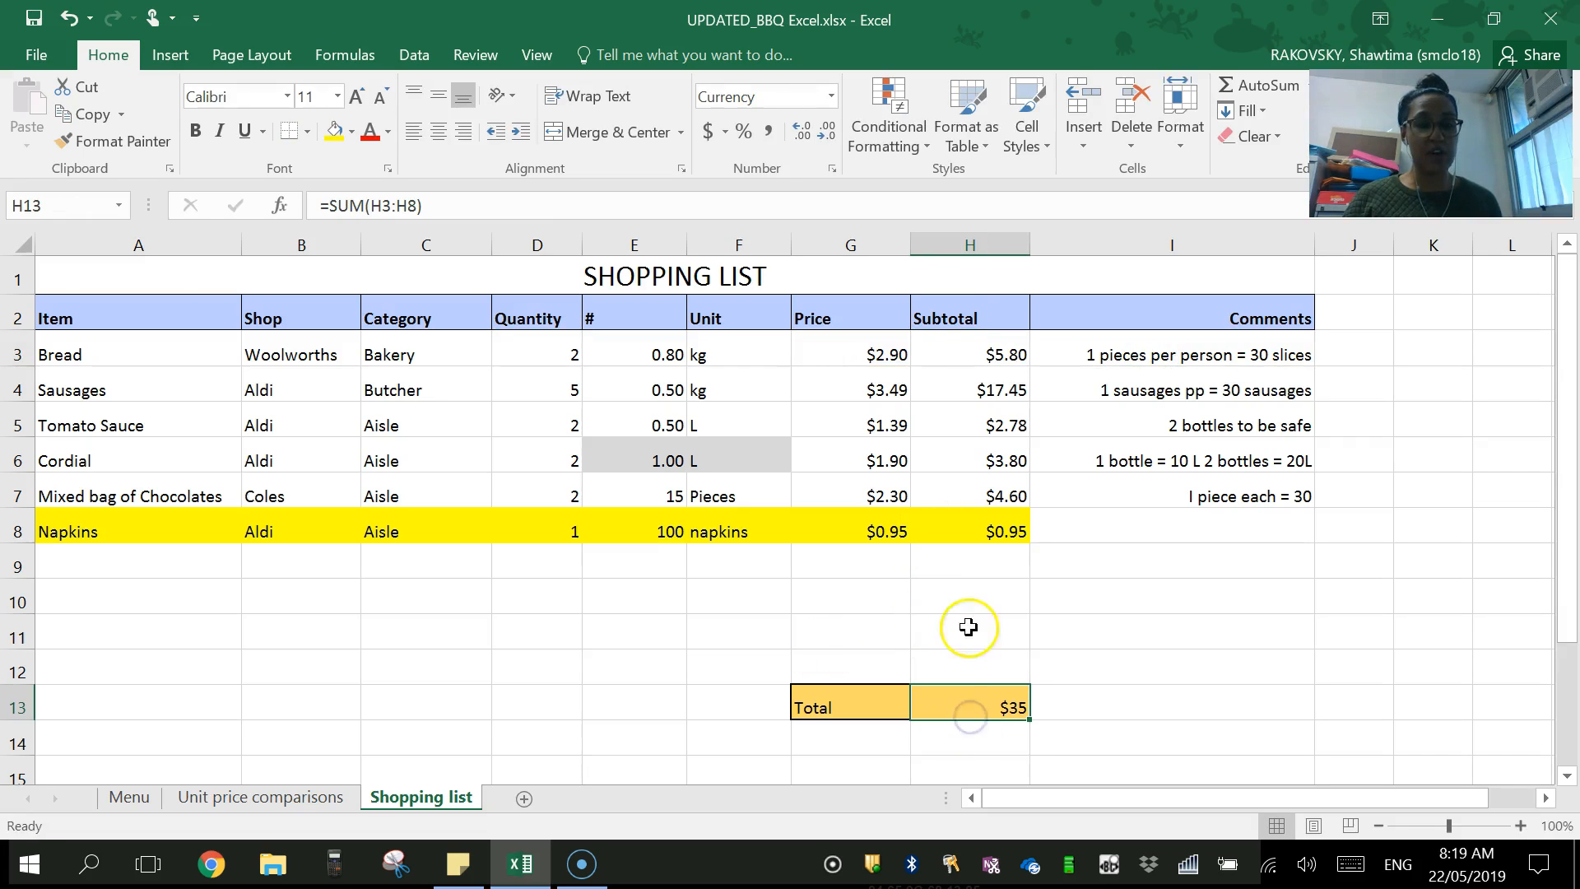
pyautogui.click(971, 343)
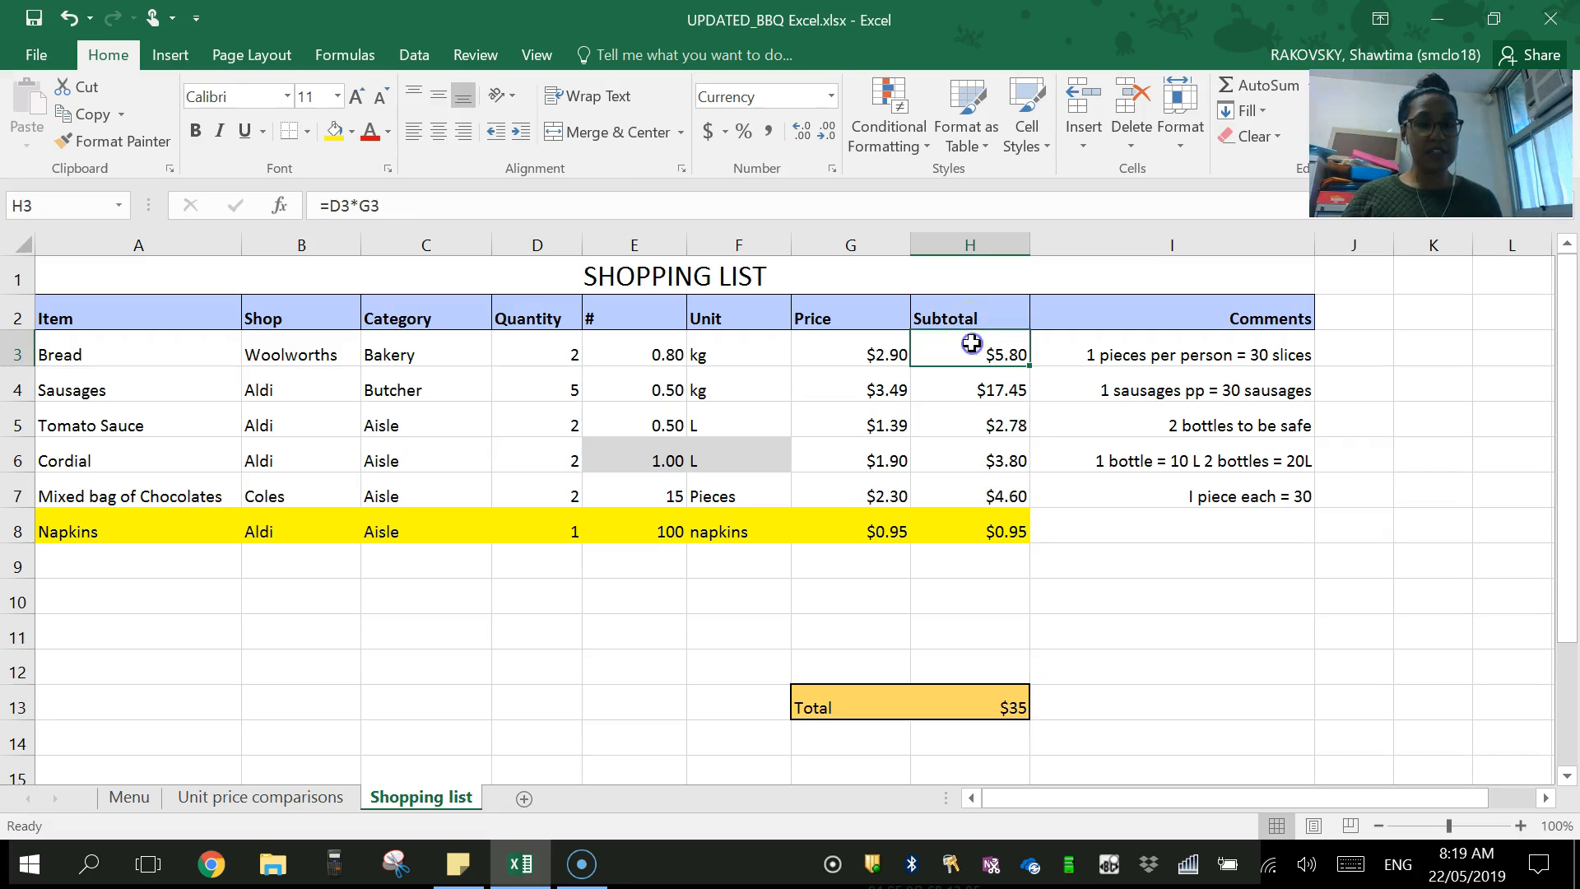
pyautogui.click(973, 384)
pyautogui.click(969, 421)
pyautogui.click(957, 457)
pyautogui.click(957, 492)
pyautogui.click(962, 529)
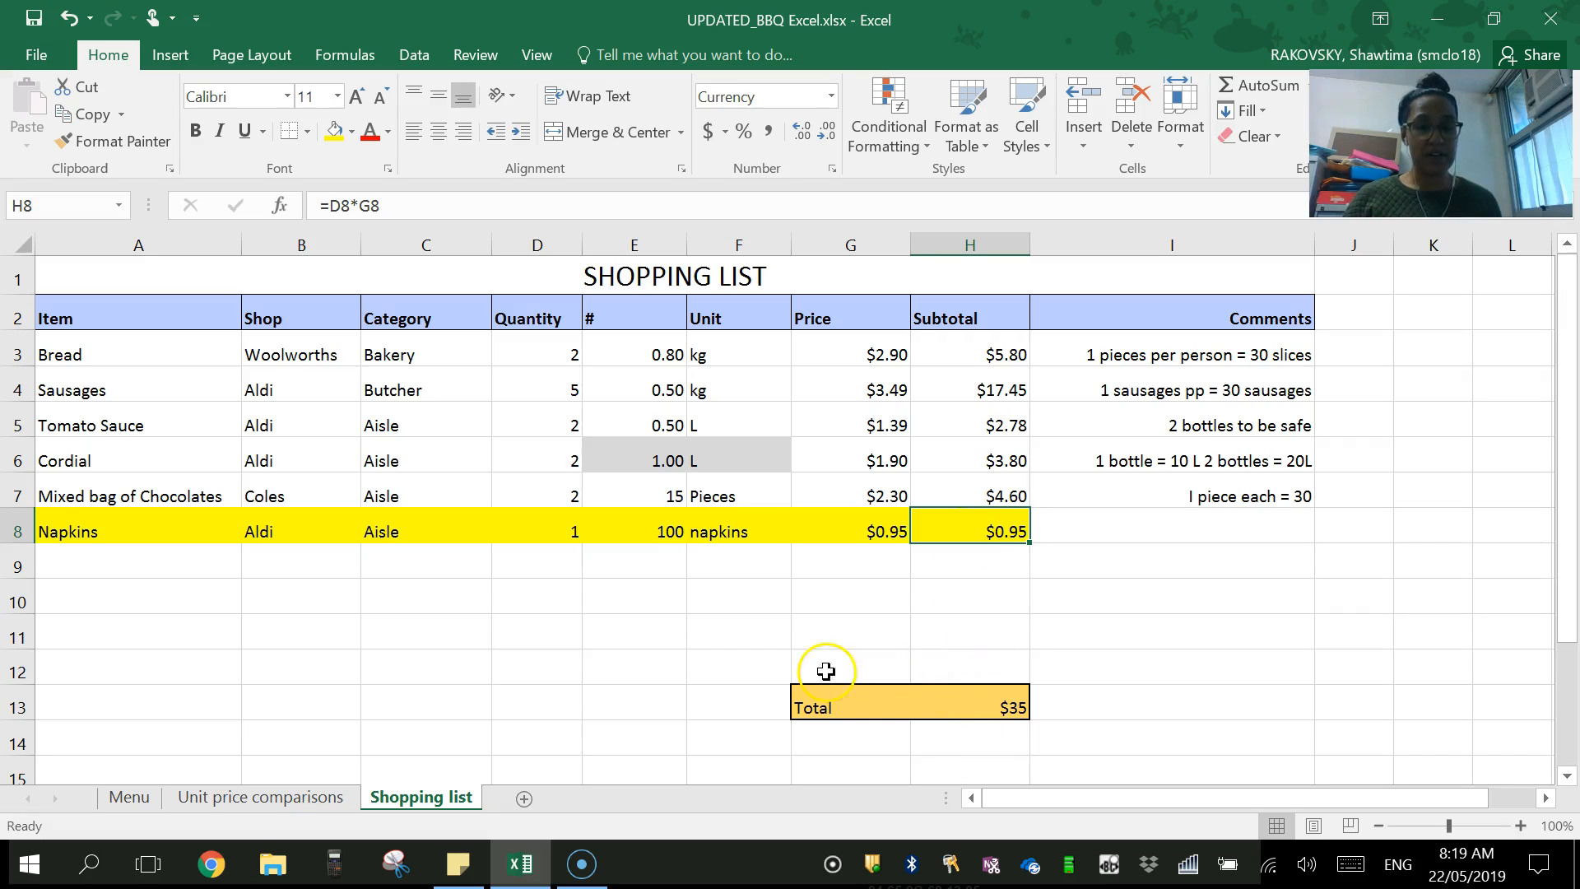
# - Open the Total formula in H13 and examine which subtotal cells its SUM range covers
pyautogui.click(847, 698)
pyautogui.click(956, 697)
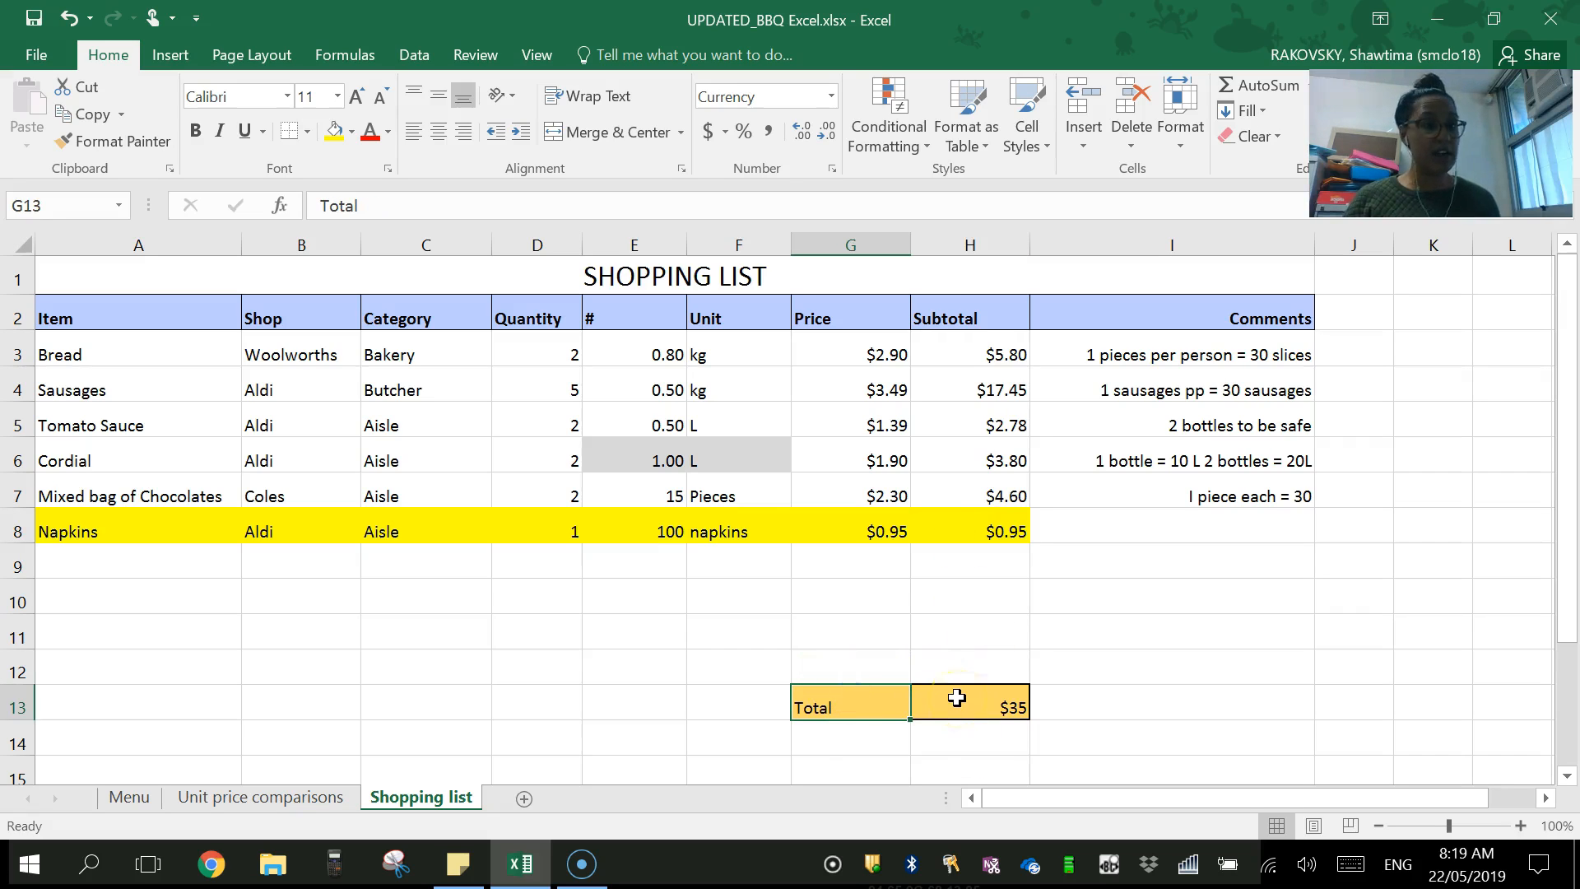
pyautogui.click(956, 698)
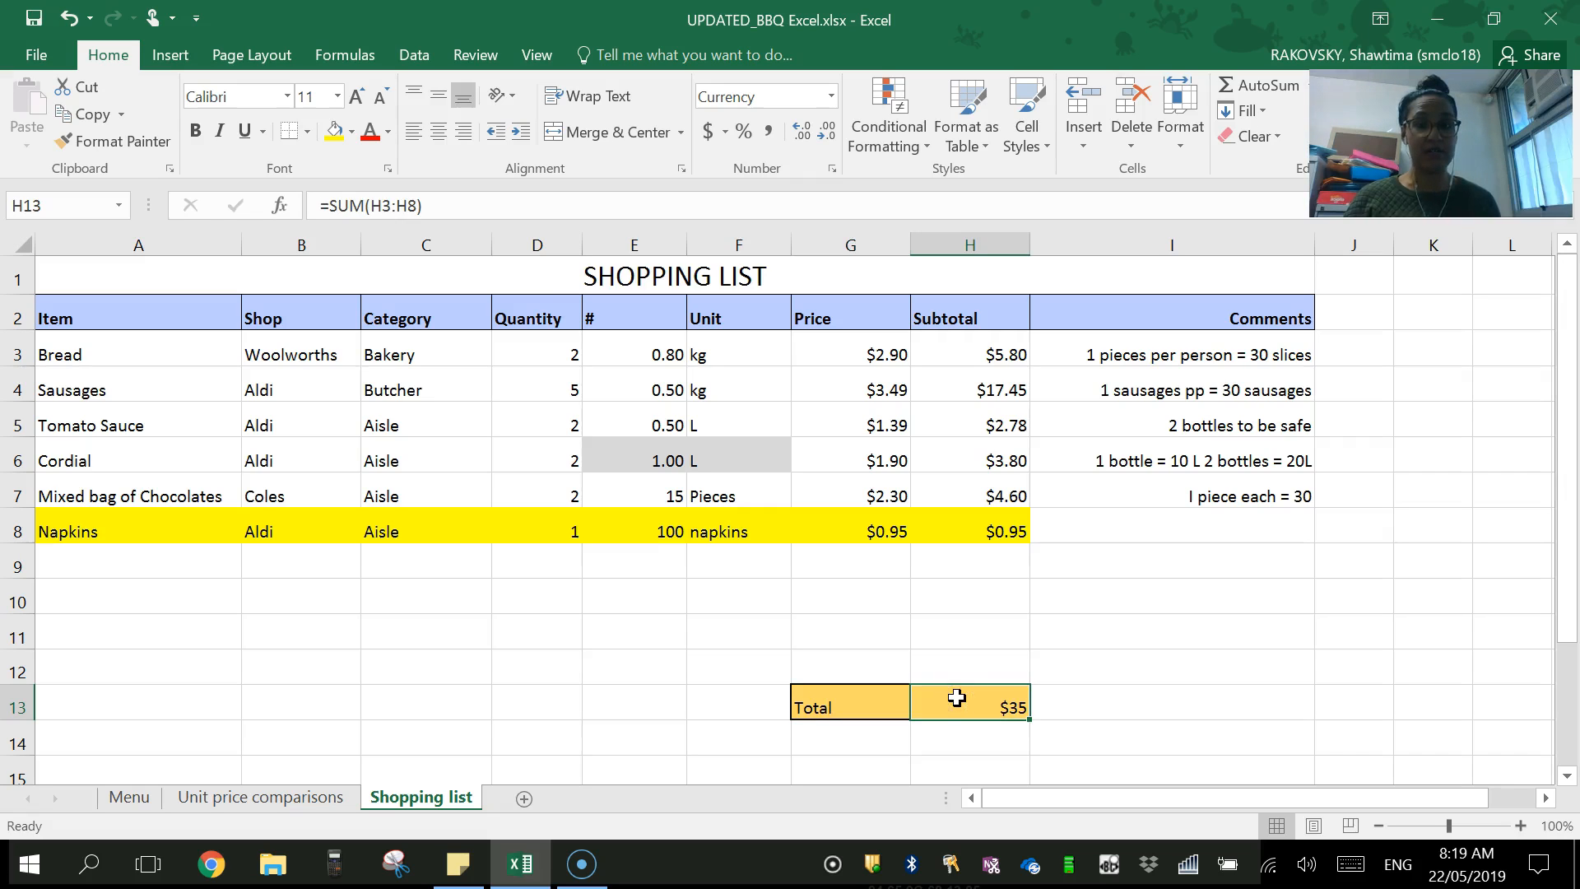
pyautogui.click(430, 207)
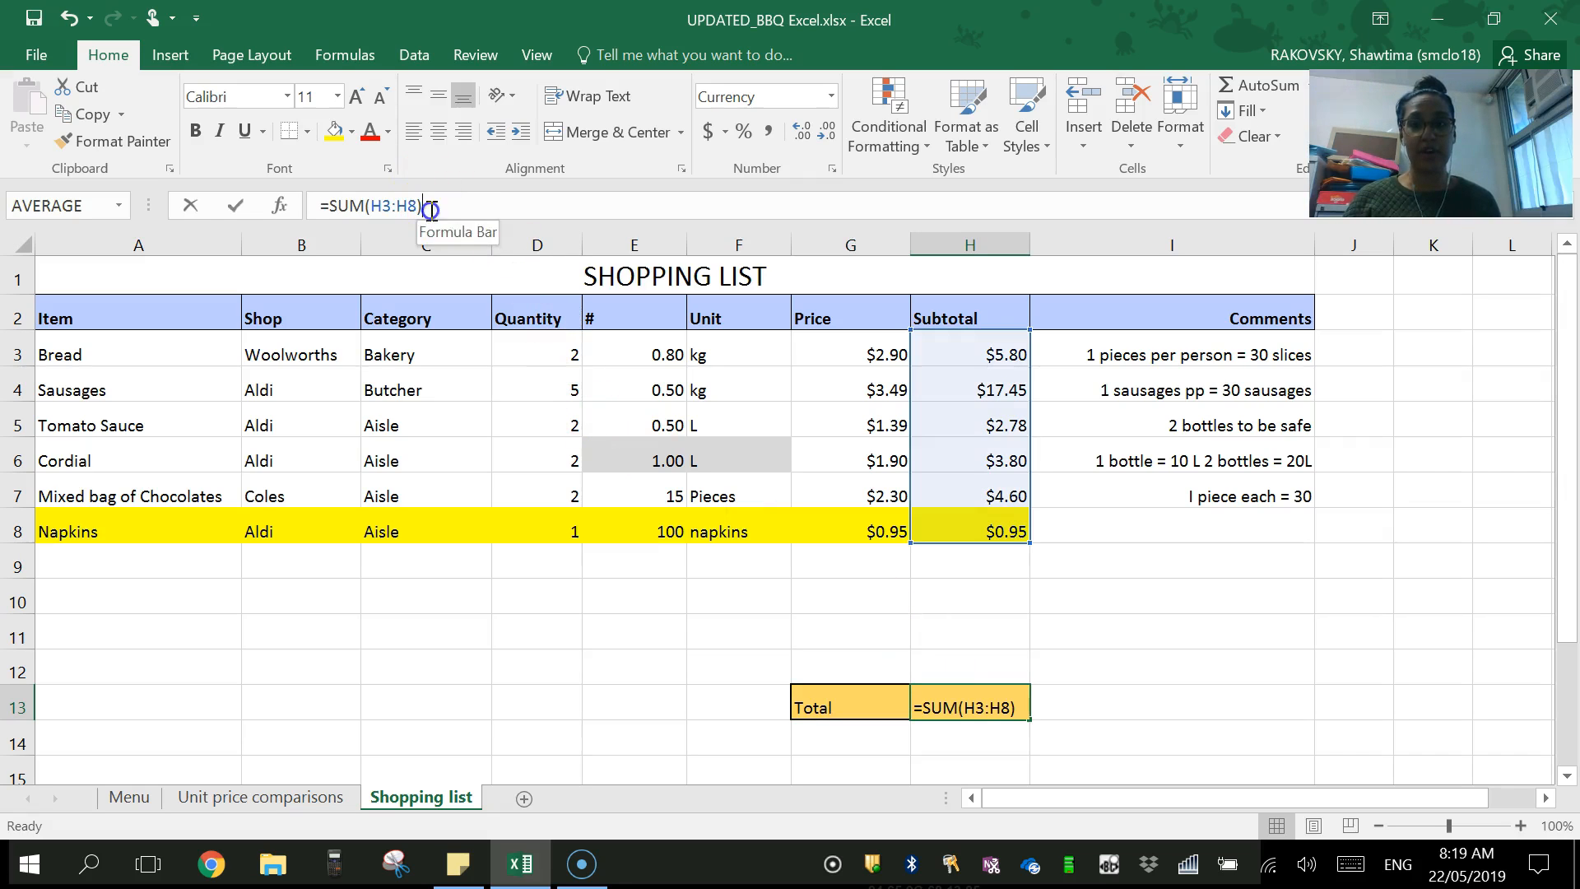
pyautogui.click(377, 205)
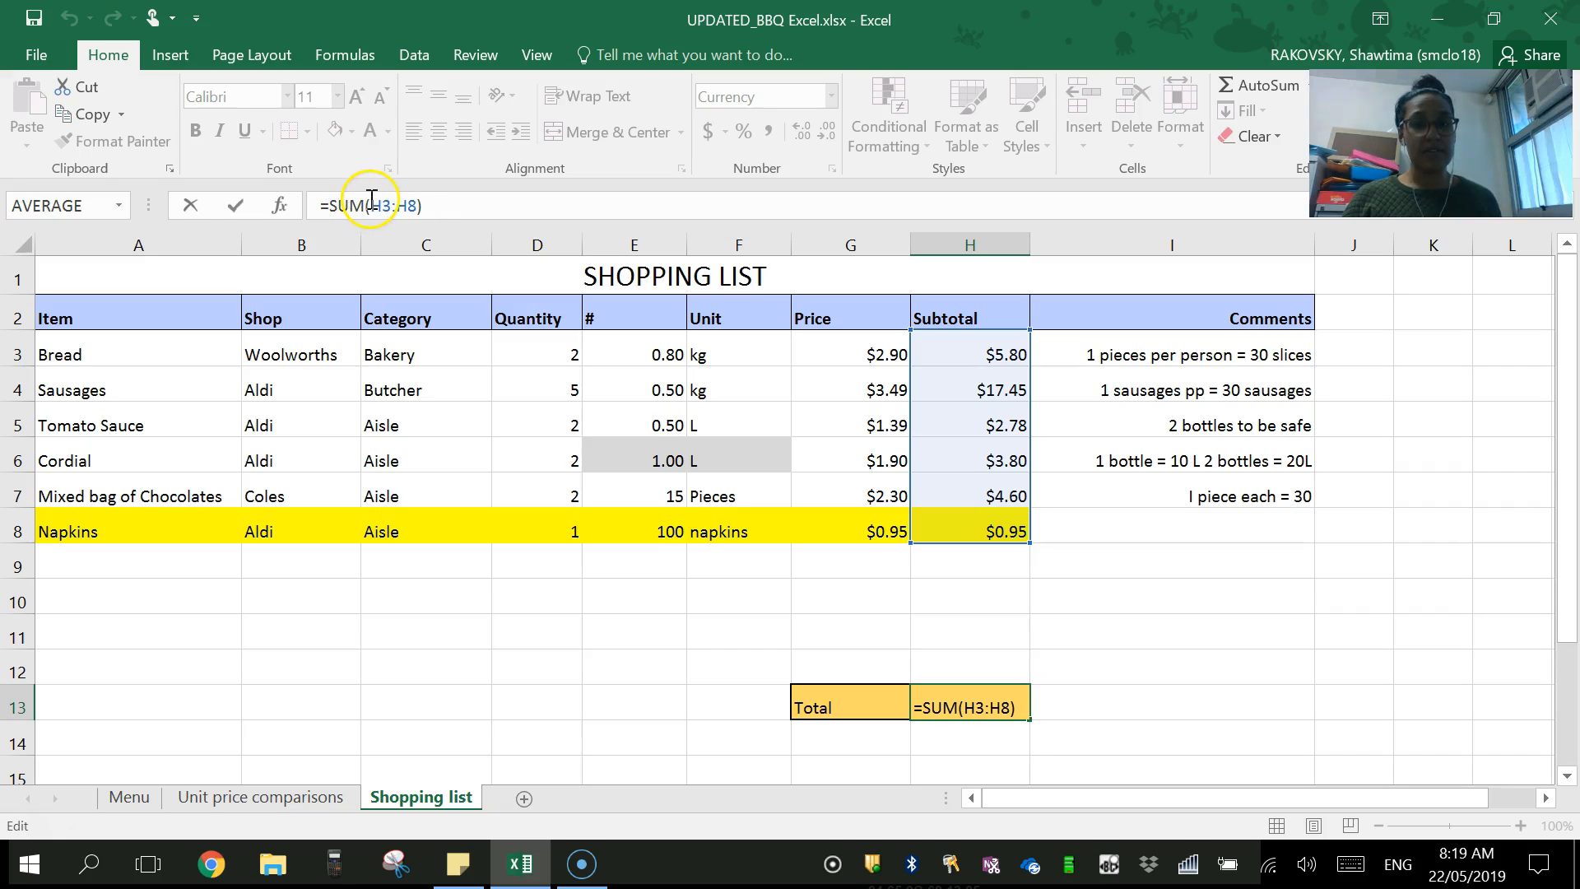
pyautogui.click(987, 346)
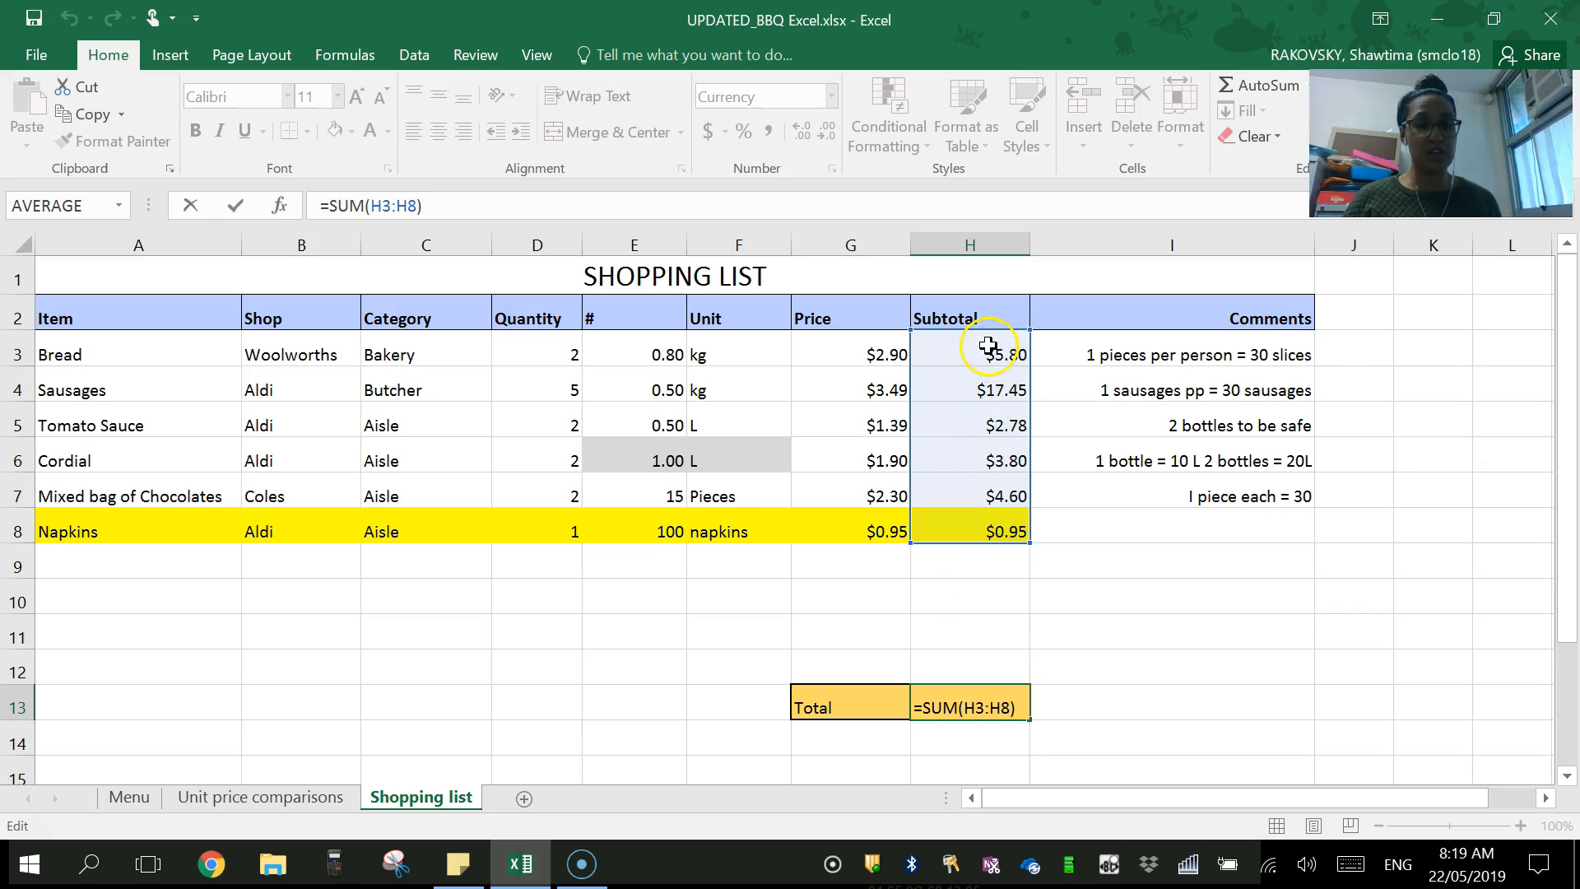
pyautogui.click(987, 351)
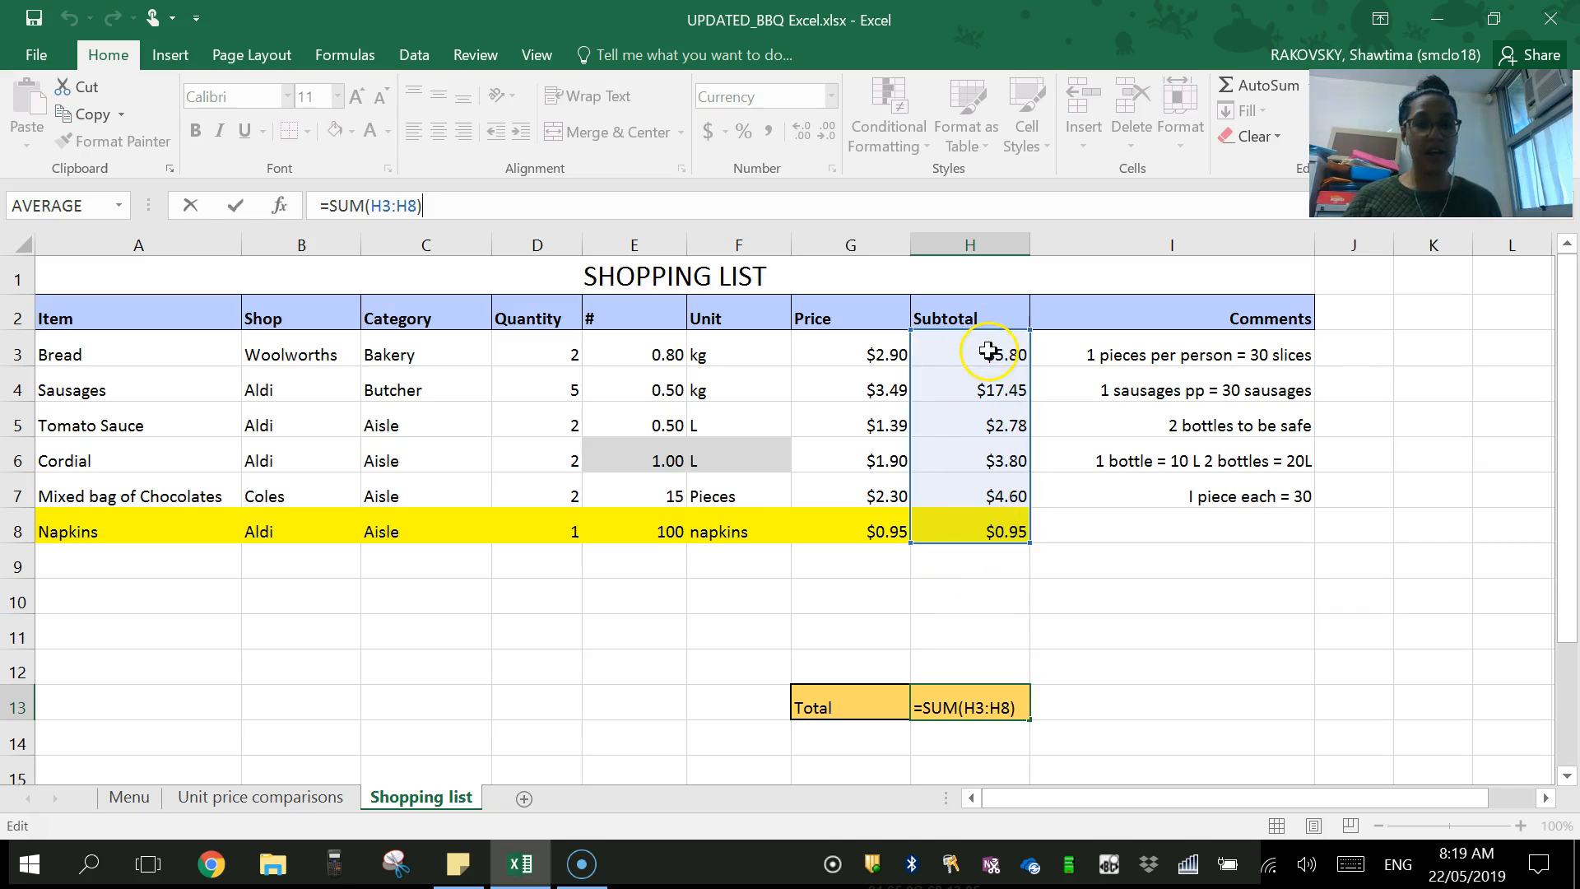
pyautogui.press('Return')
# - Review the subtotal formulas for Bread in H3 and Sausages in H4
pyautogui.click(987, 352)
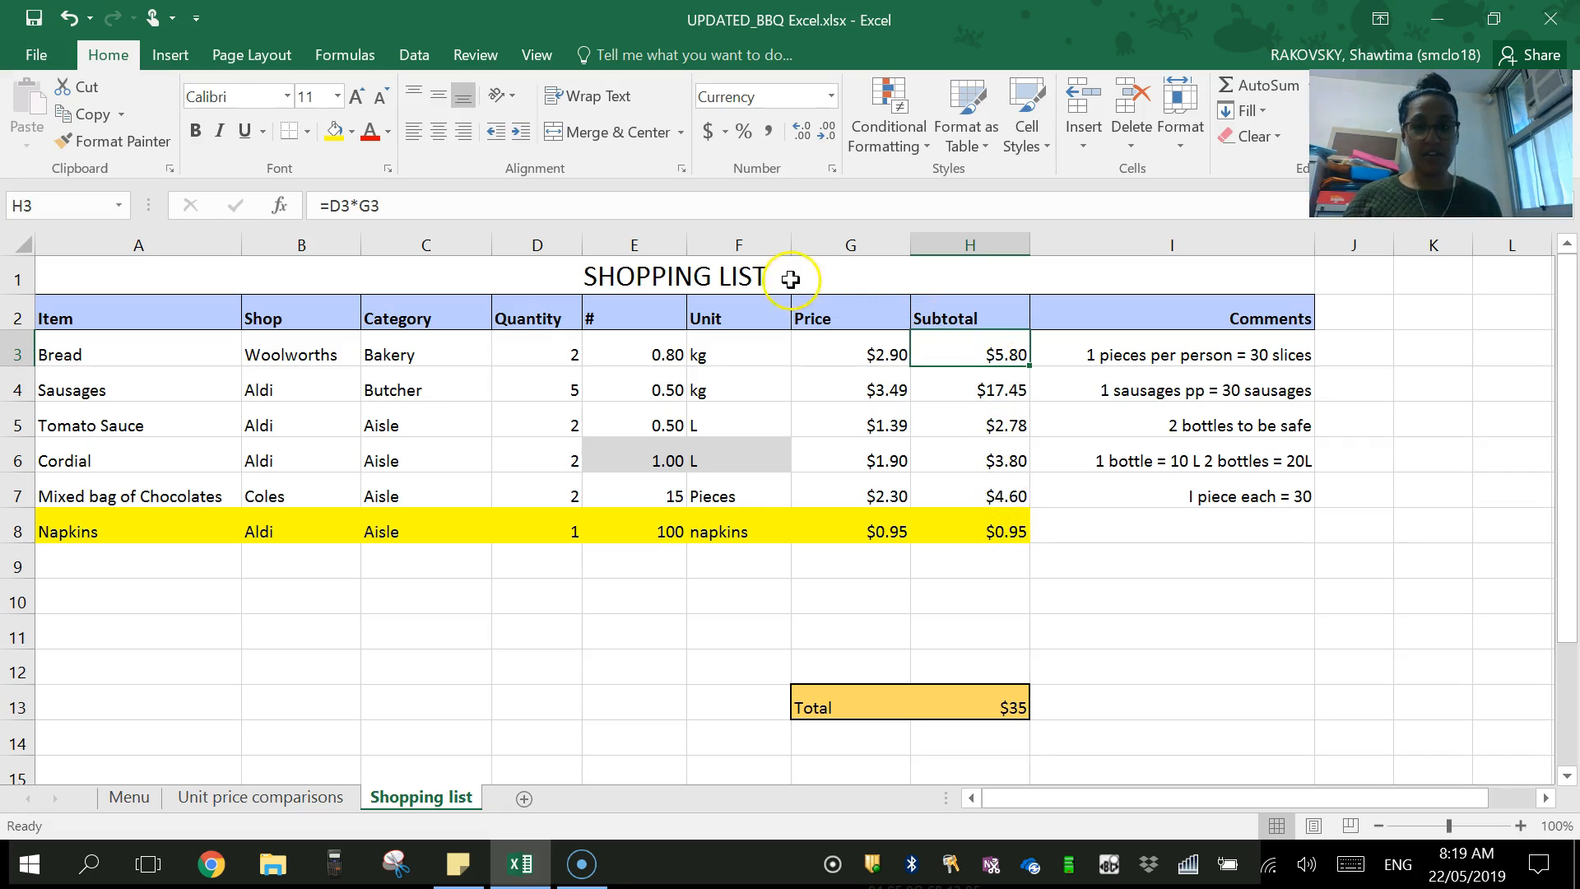
pyautogui.press('Down')
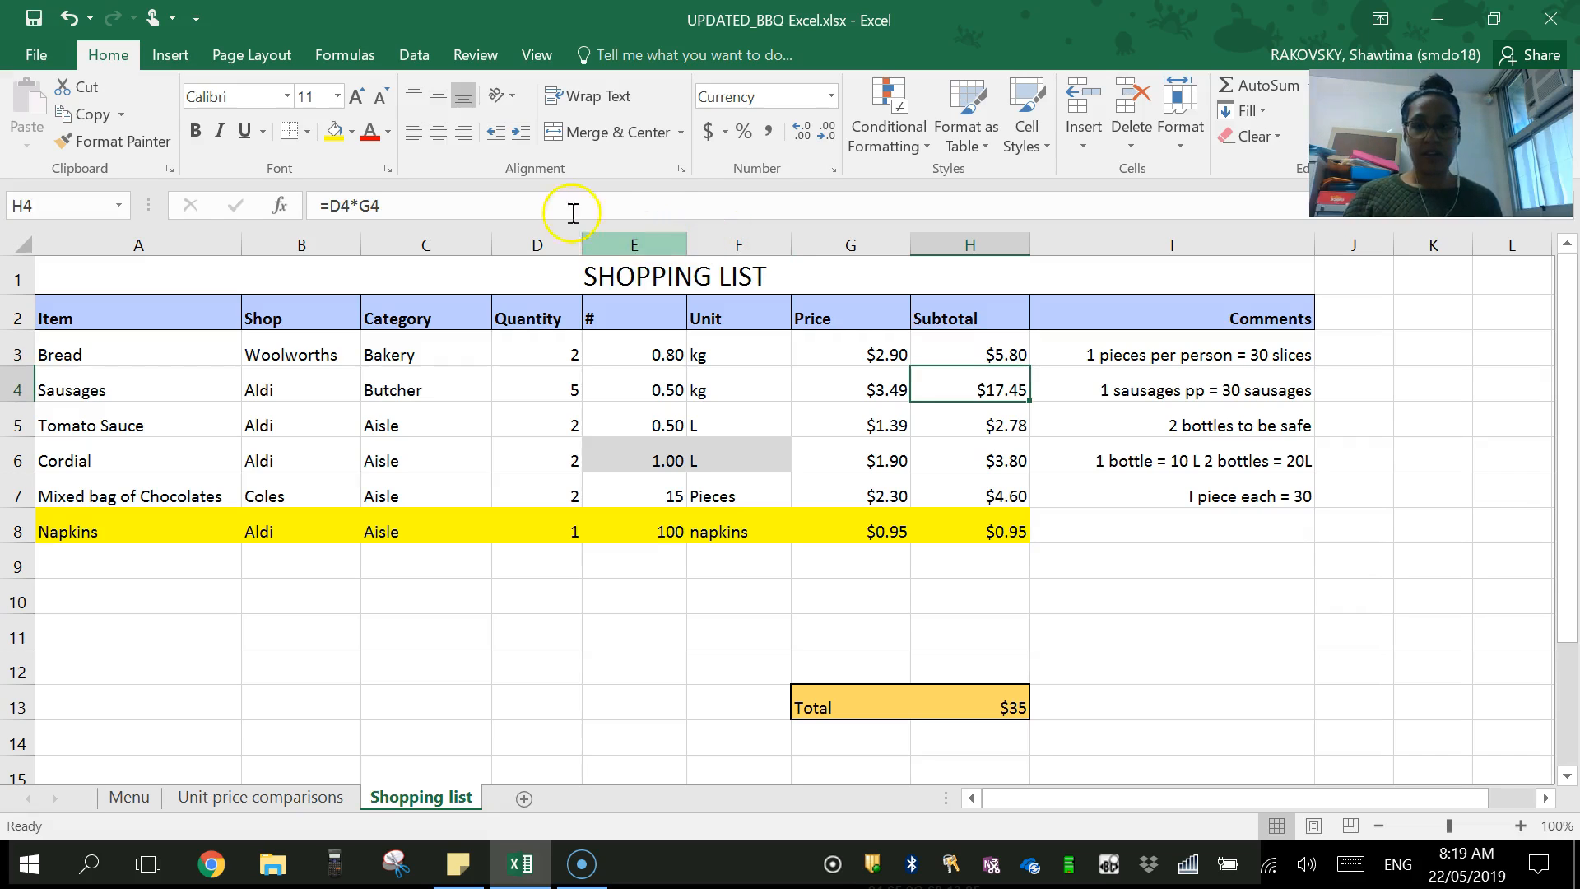
pyautogui.click(524, 206)
# - Reopen the Total formula in H13 and compare its summed range with the filled and empty cells of the Subtotal column
pyautogui.click(998, 732)
pyautogui.click(988, 707)
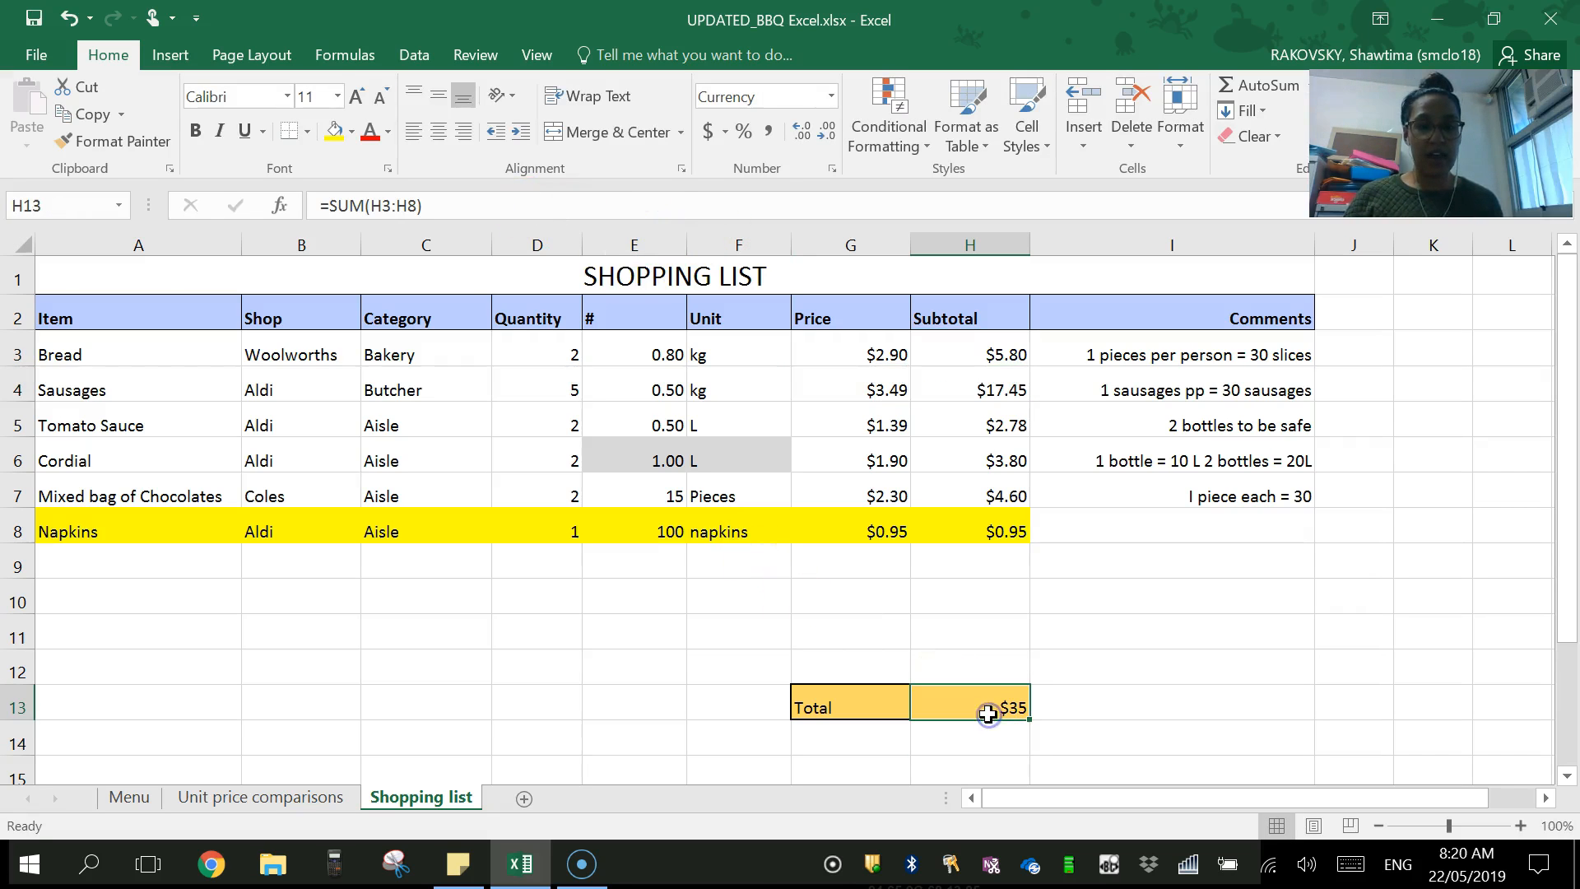
pyautogui.click(394, 201)
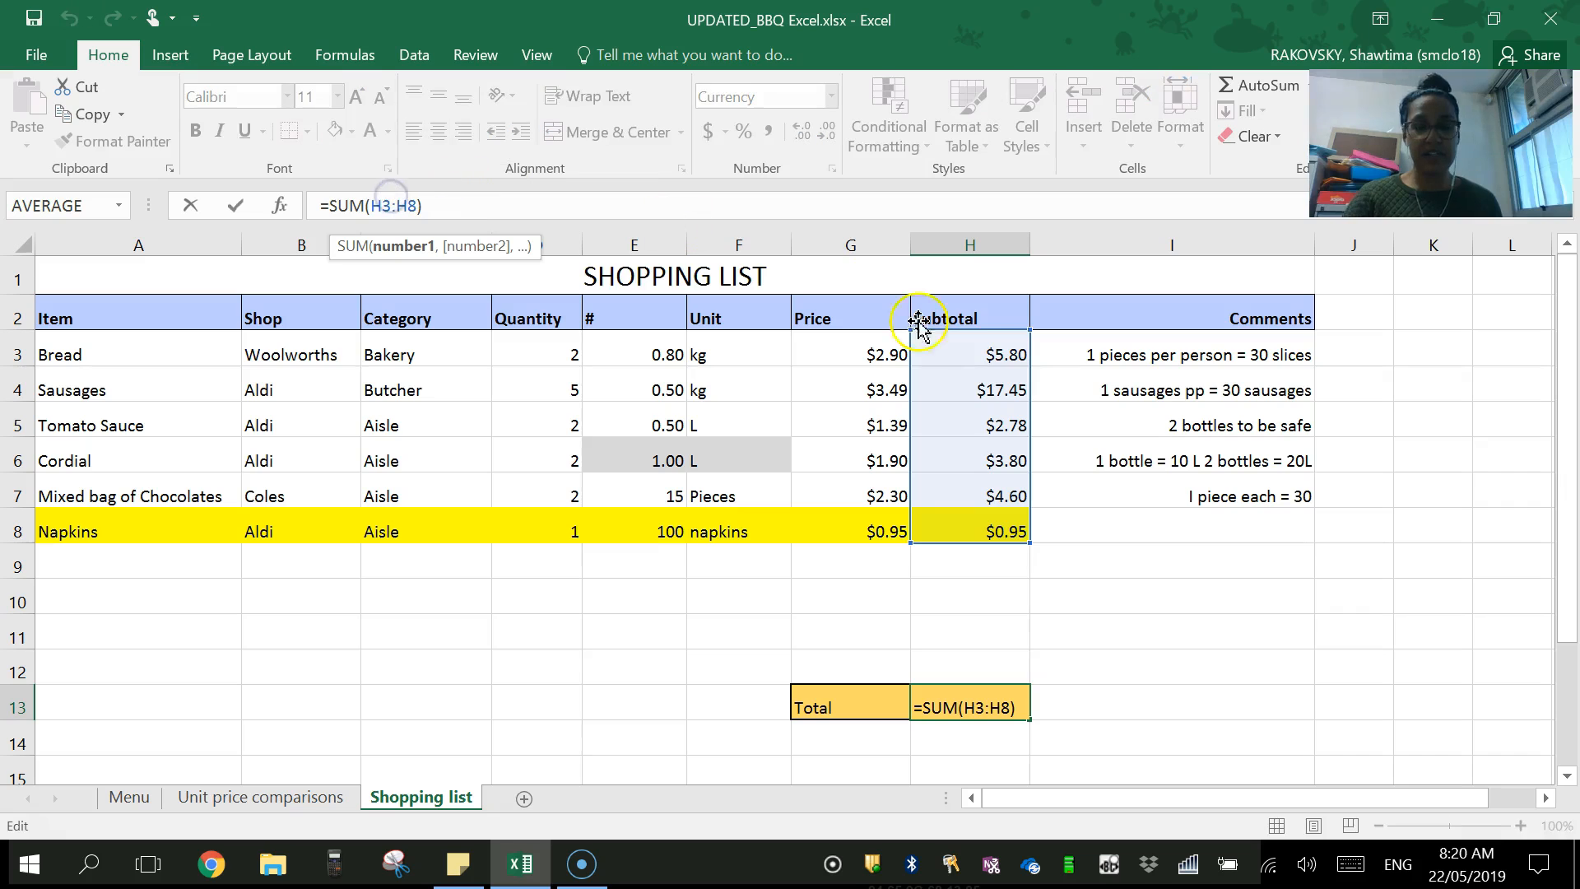
pyautogui.click(1039, 541)
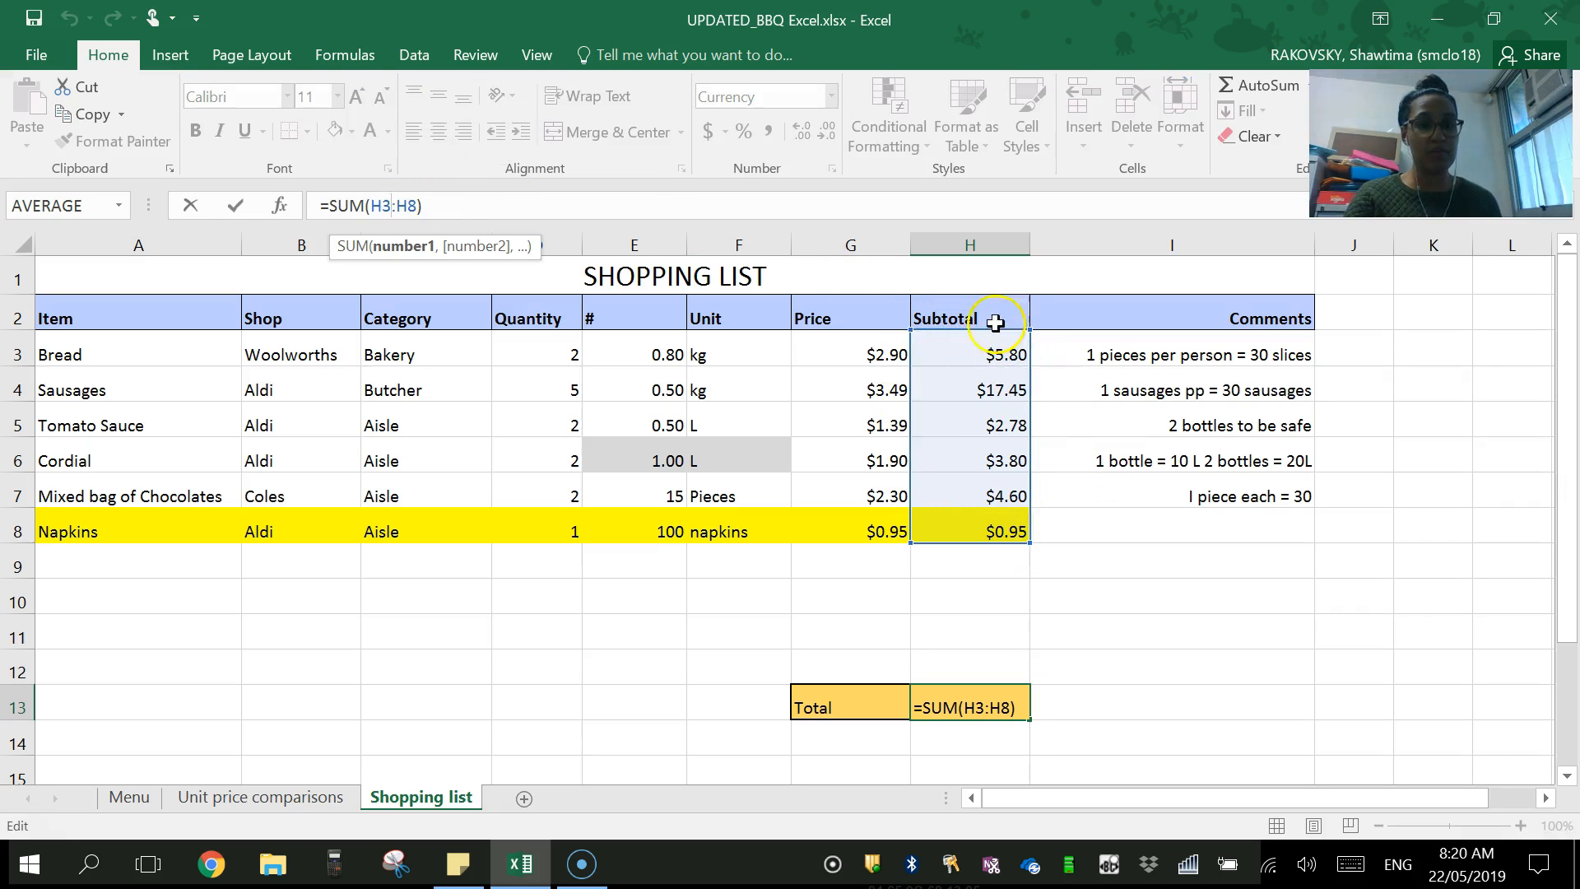
pyautogui.click(1000, 588)
pyautogui.click(1003, 561)
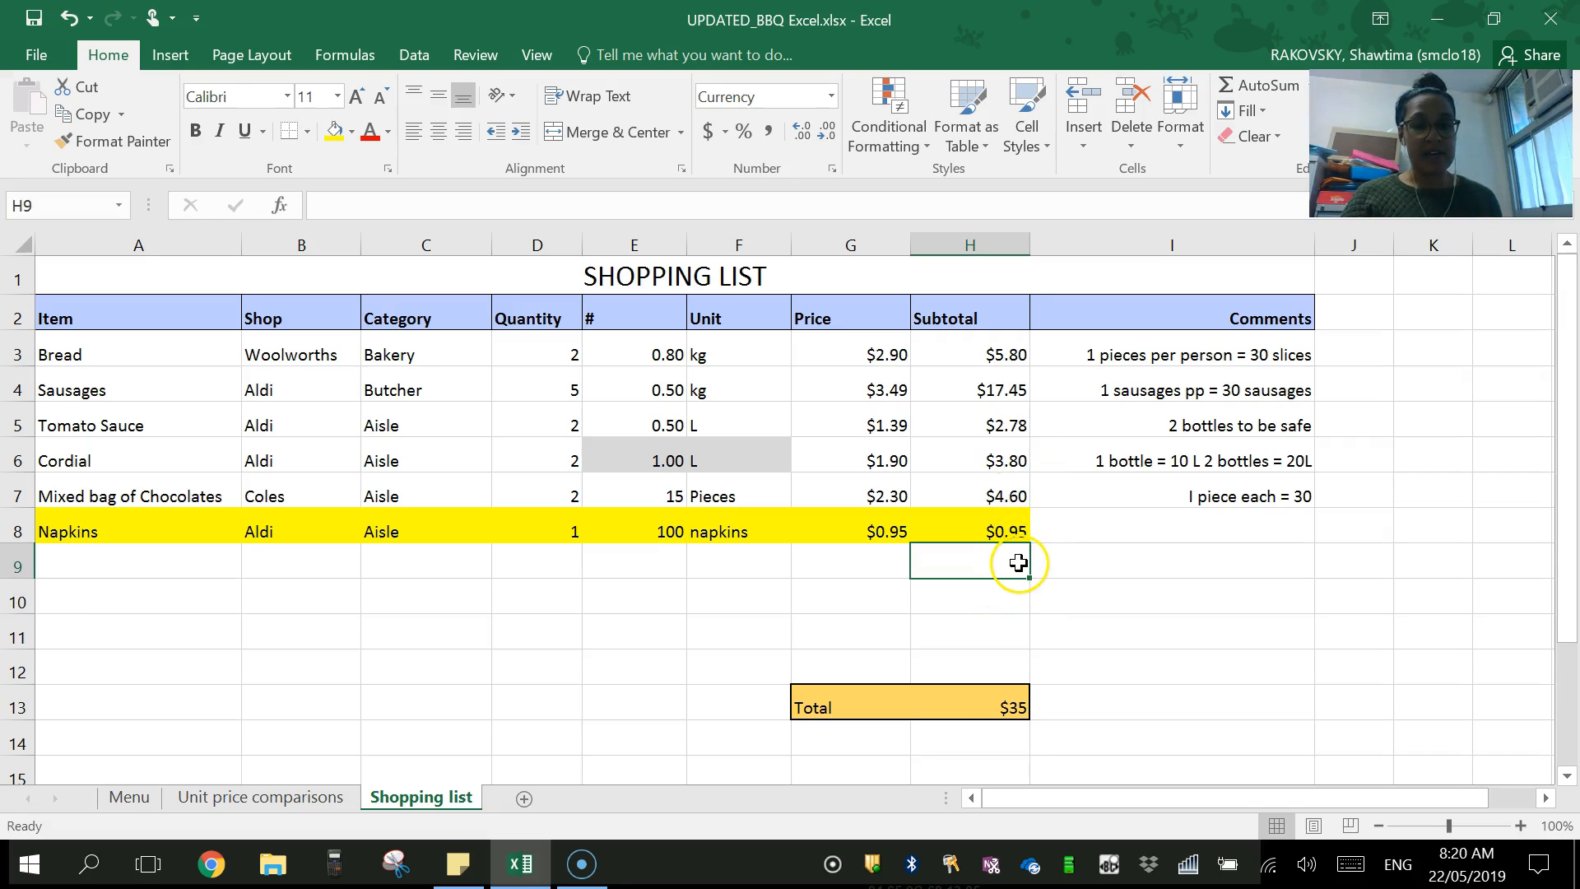
pyautogui.click(1012, 705)
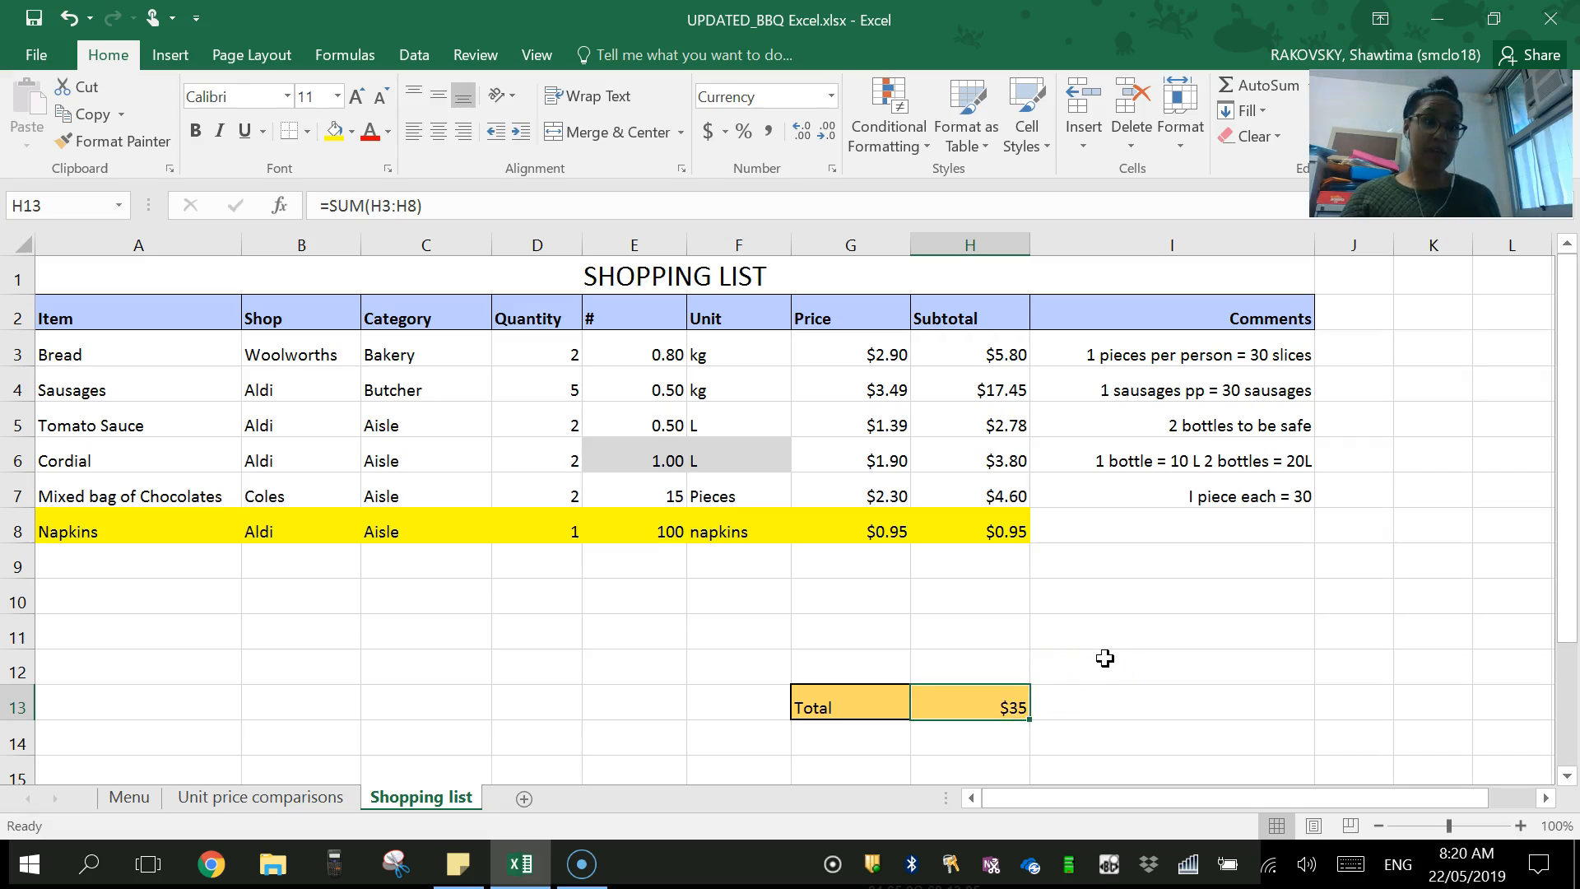
pyautogui.click(1005, 697)
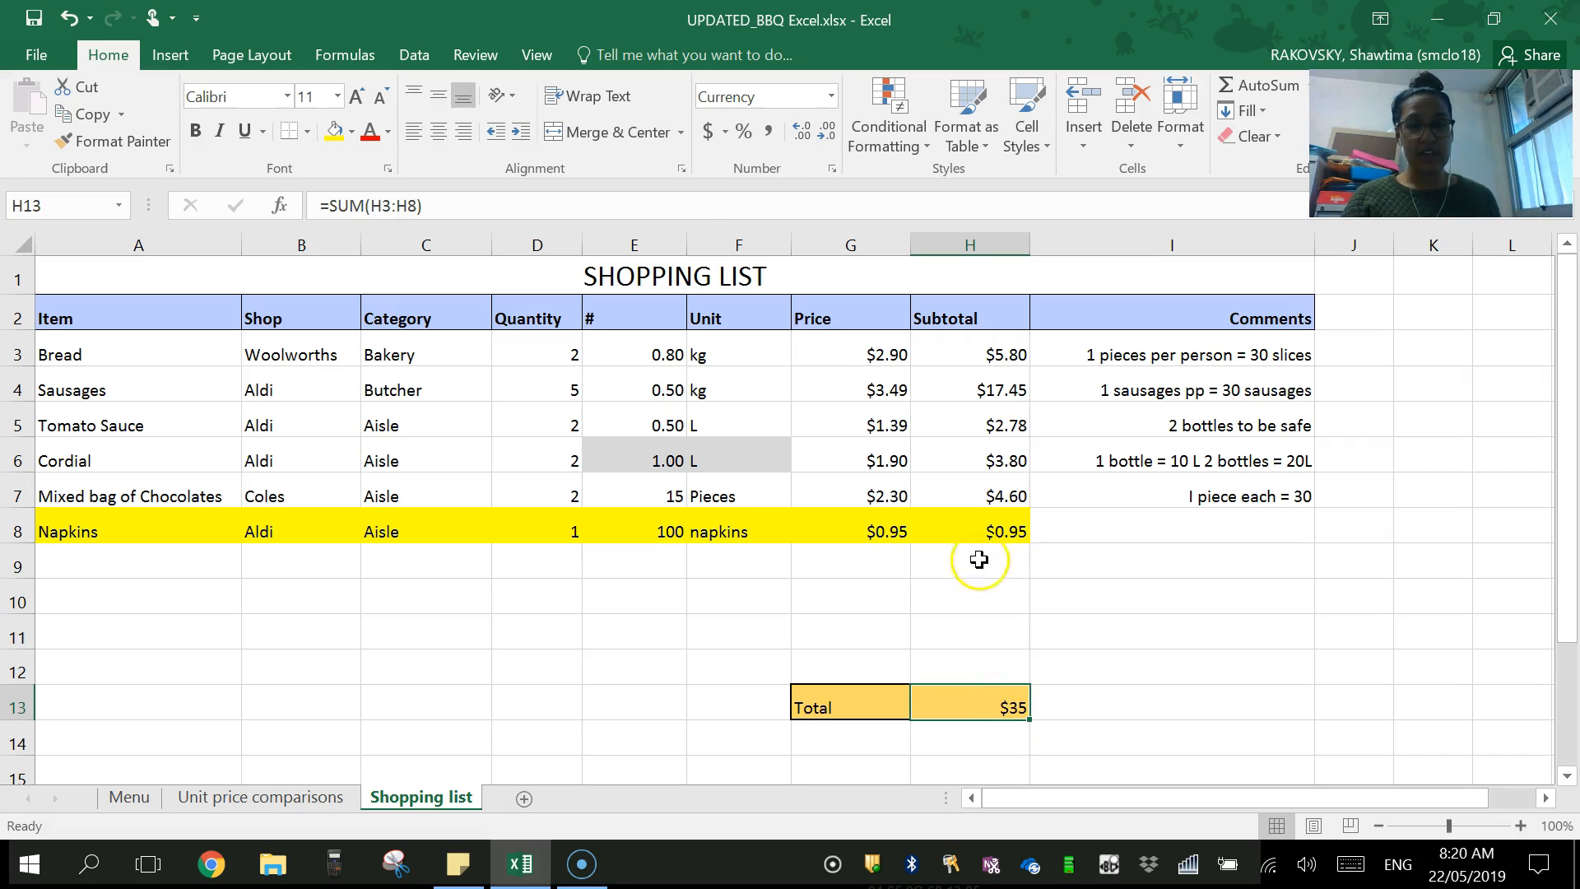
# - Set the Tomato Sauce quantity in D5 to 1
pyautogui.click(545, 389)
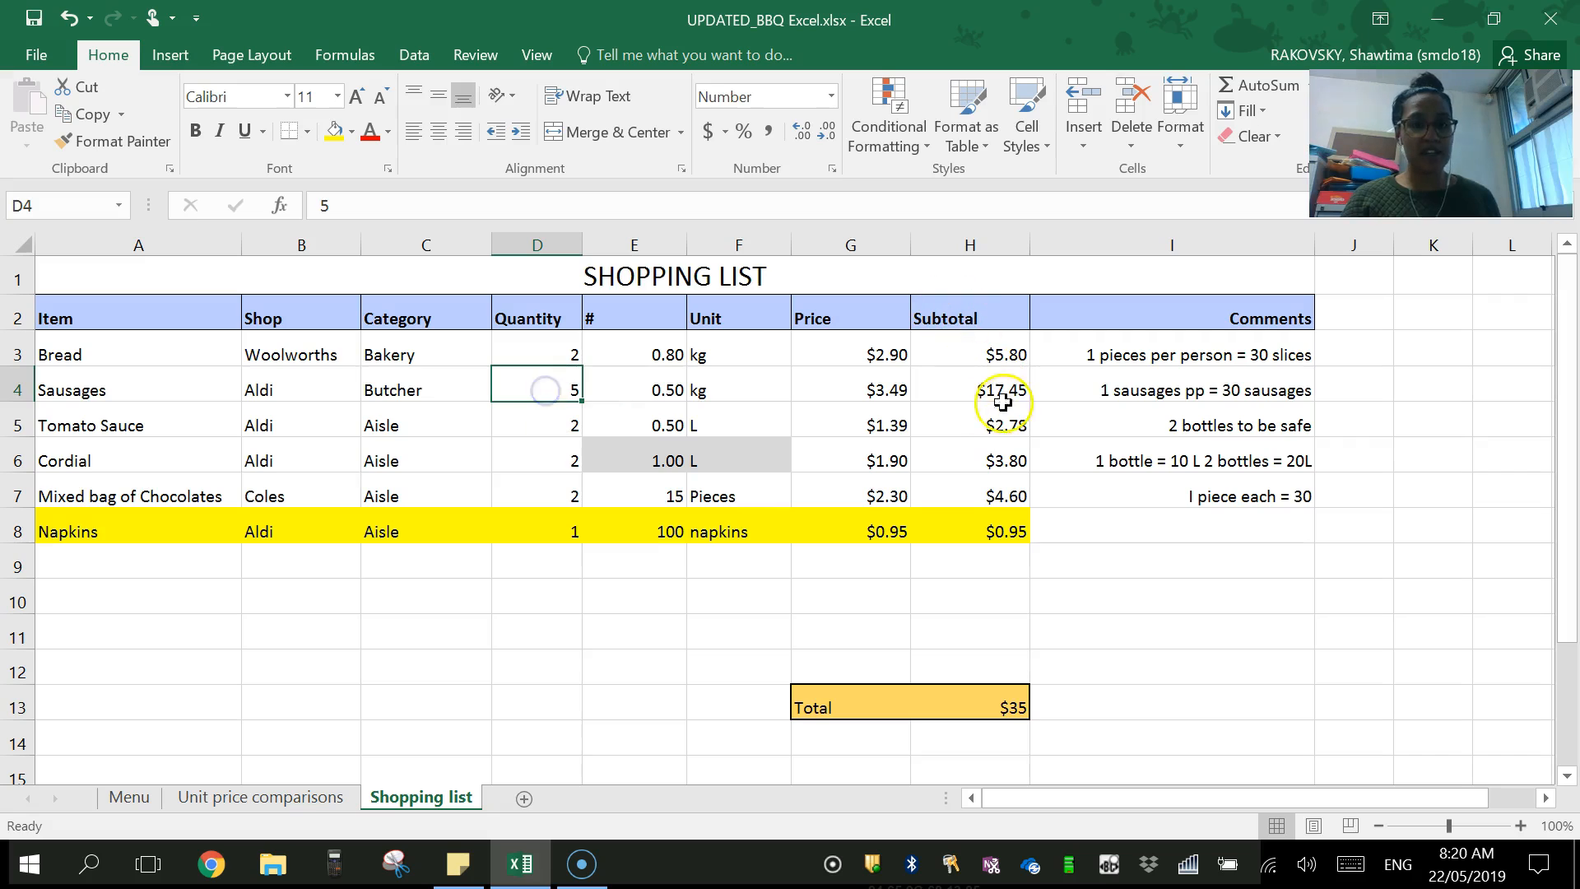
pyautogui.click(547, 429)
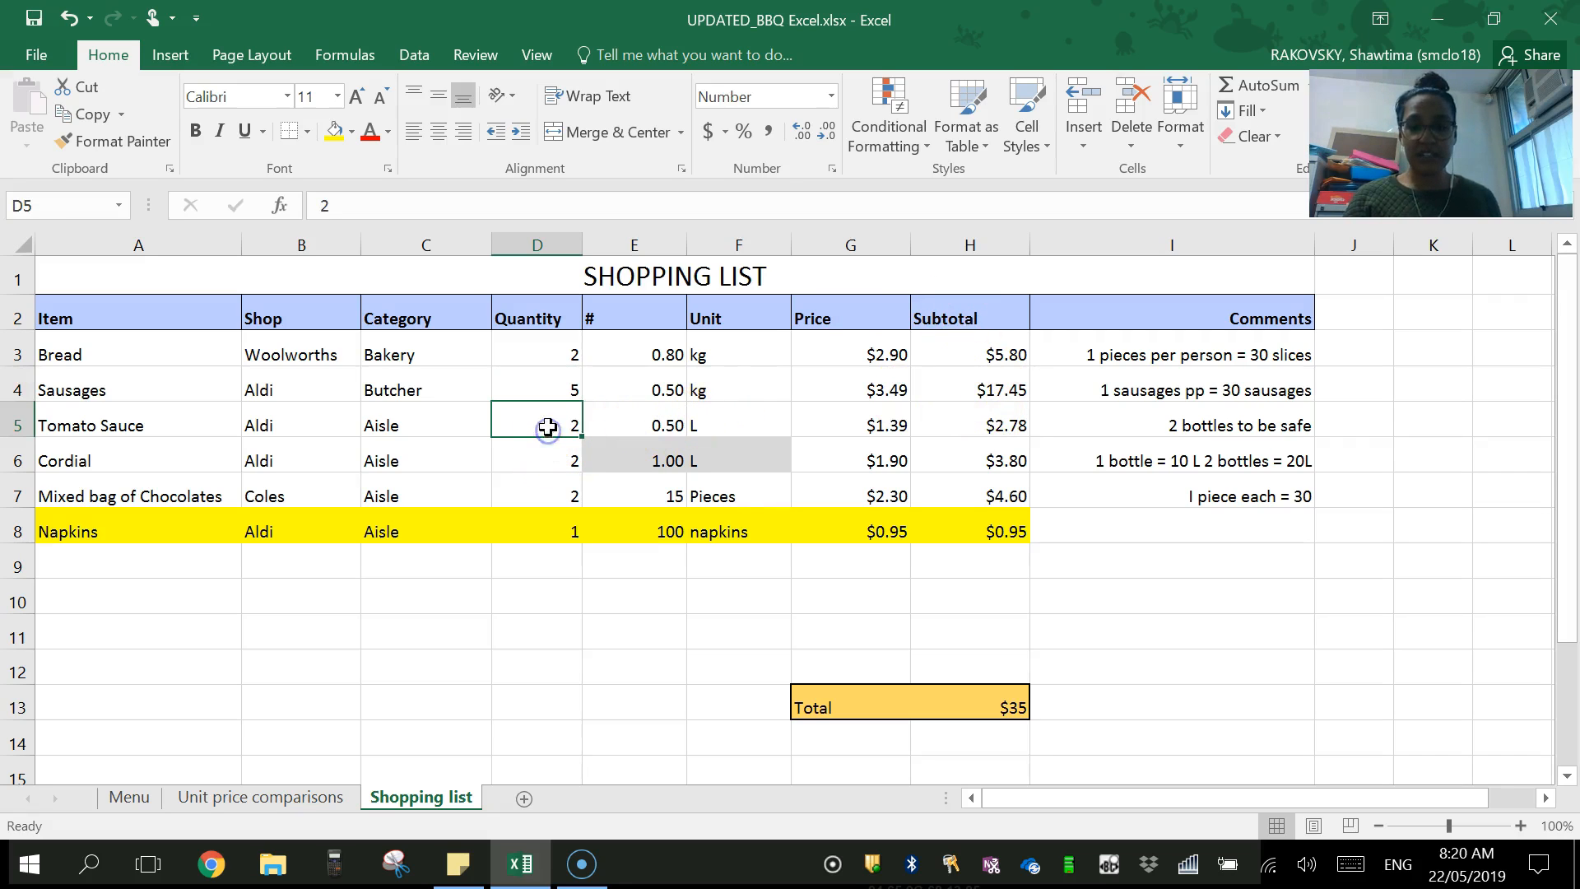
pyautogui.write('1')
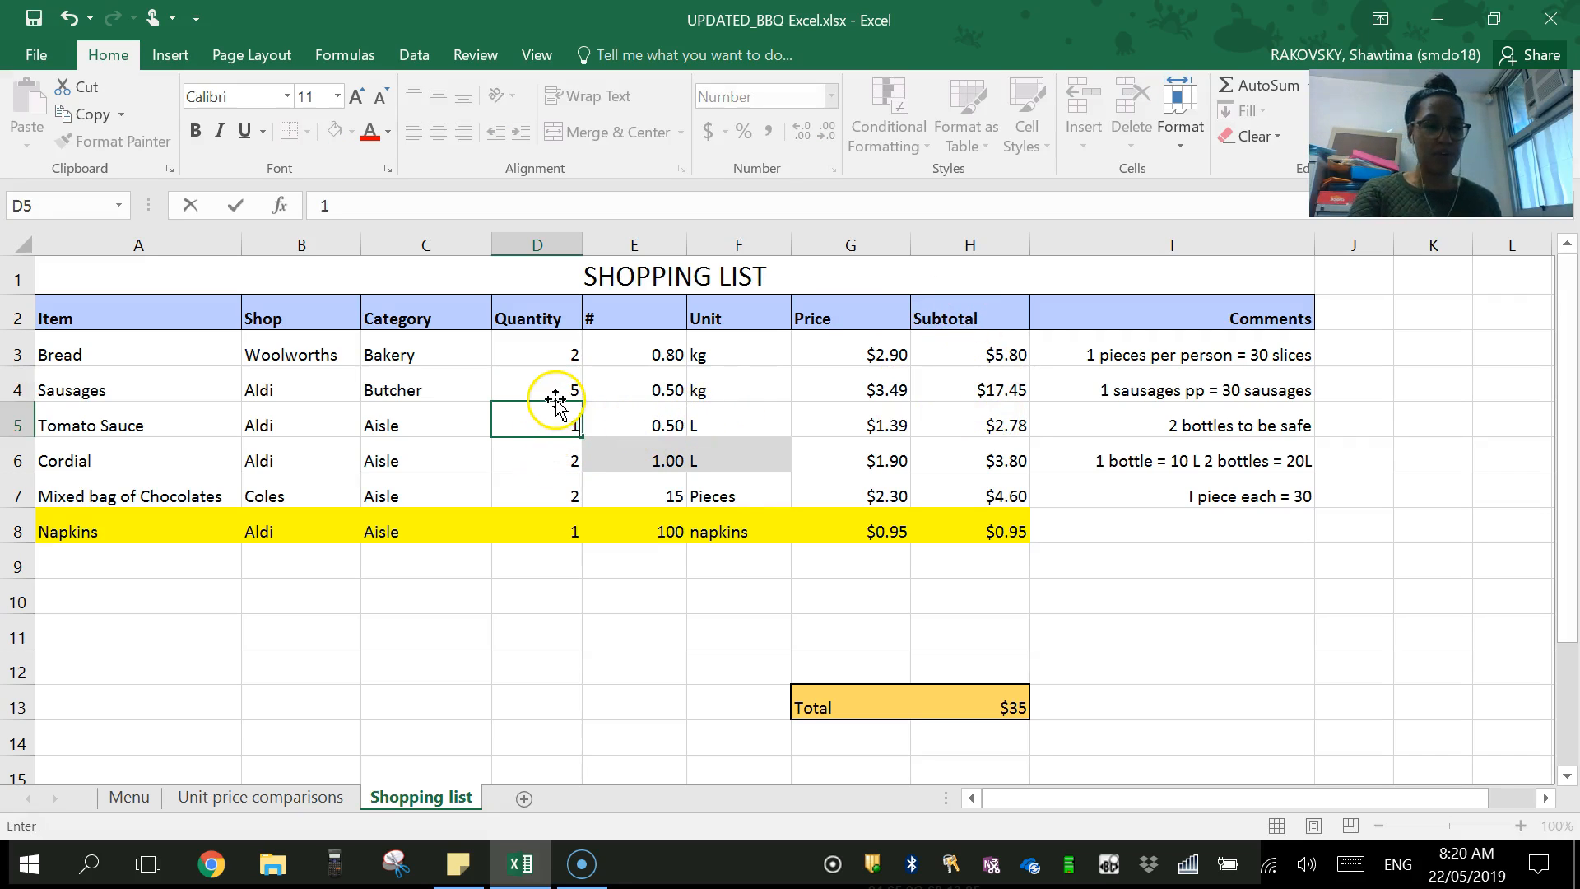
pyautogui.press('Return')
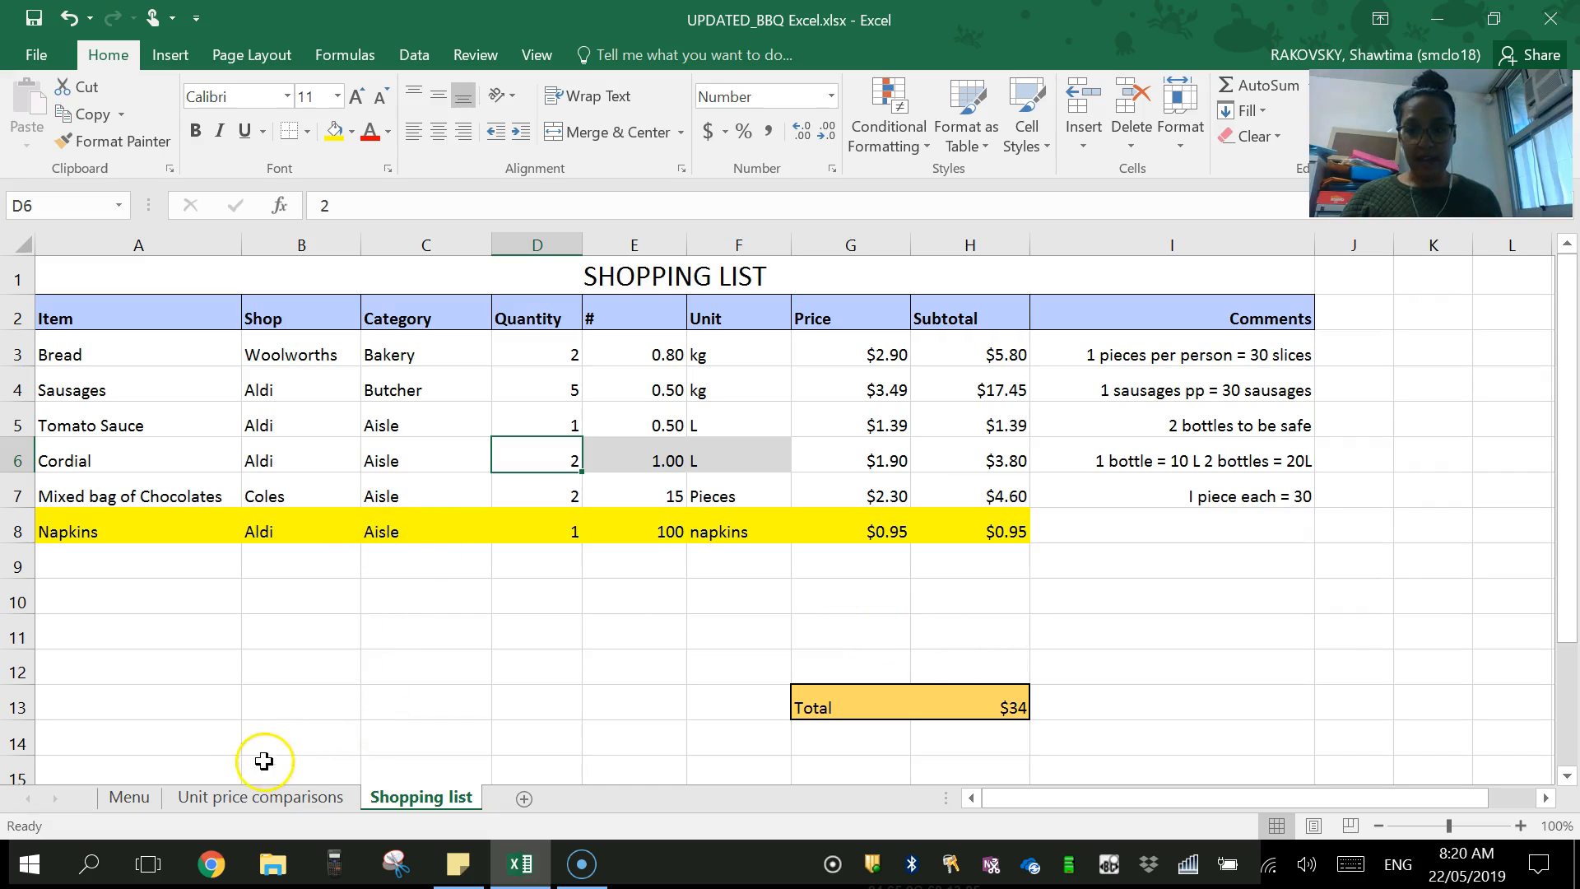
# - Review the Menu and Unit price comparisons sheets and return to the Shopping list sheet
pyautogui.click(132, 800)
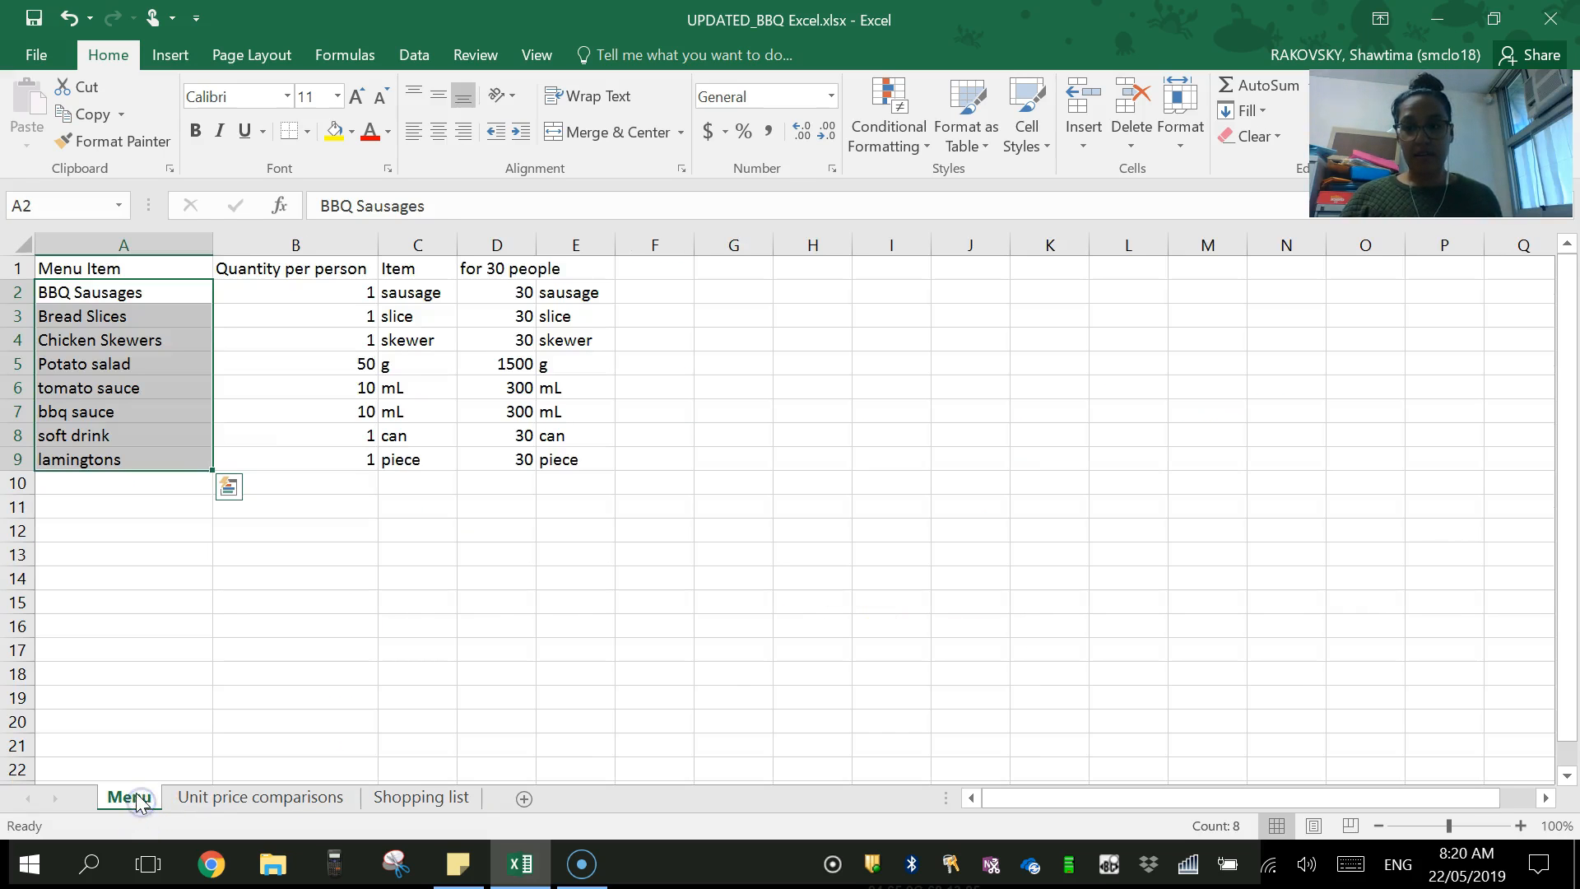
pyautogui.click(187, 800)
pyautogui.click(410, 798)
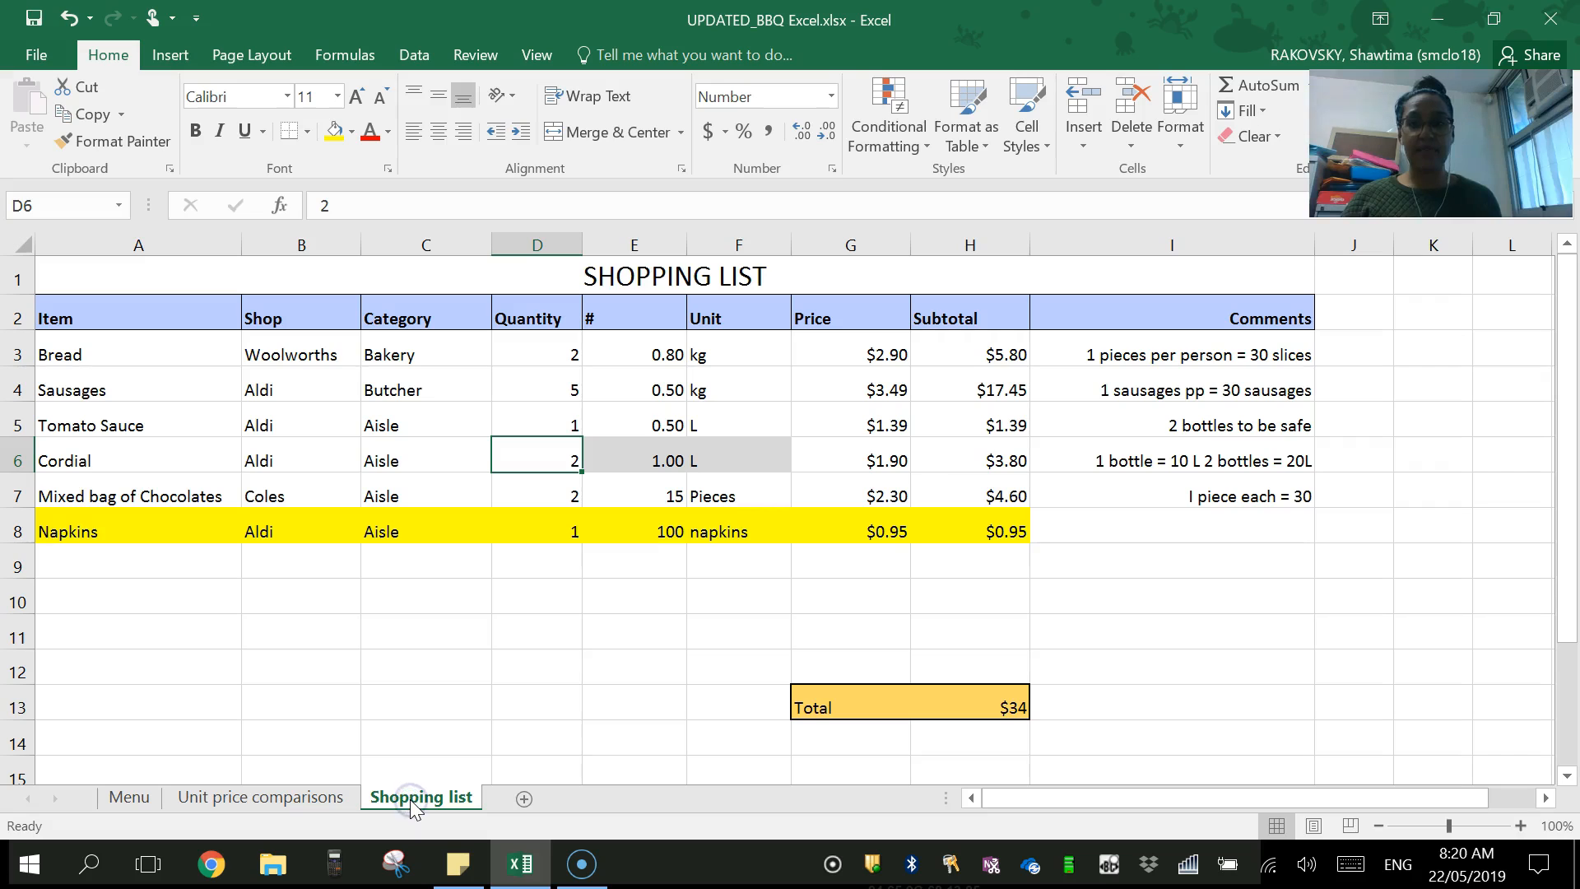